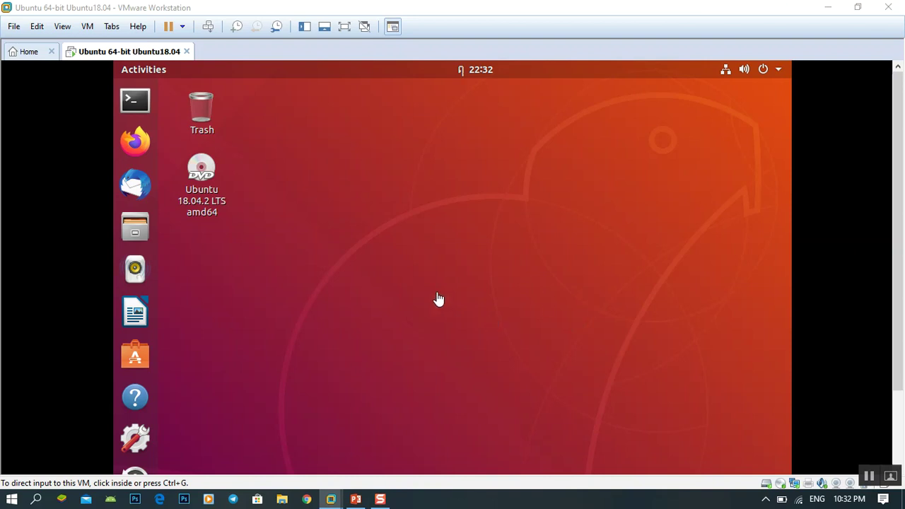
Step: Capture input in the Ubuntu VM and launch Terminal from the dock
left_click(141, 112)
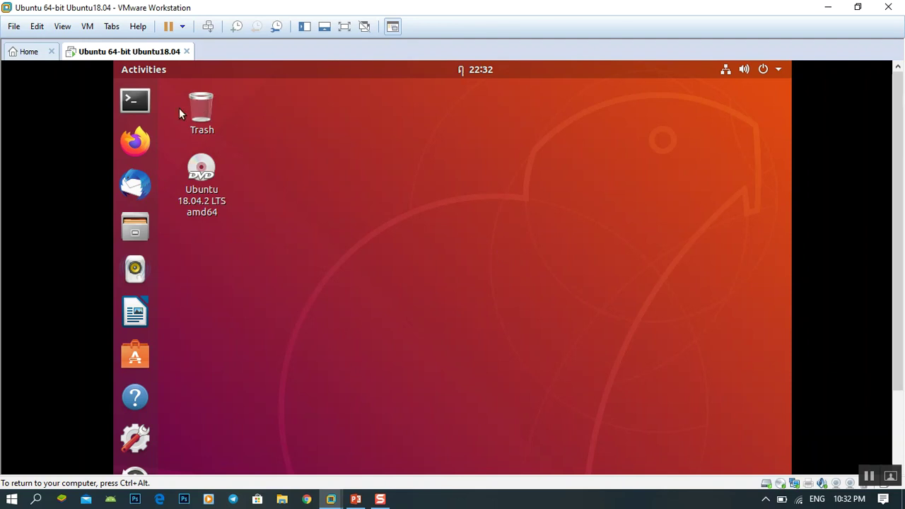
left_click(135, 101)
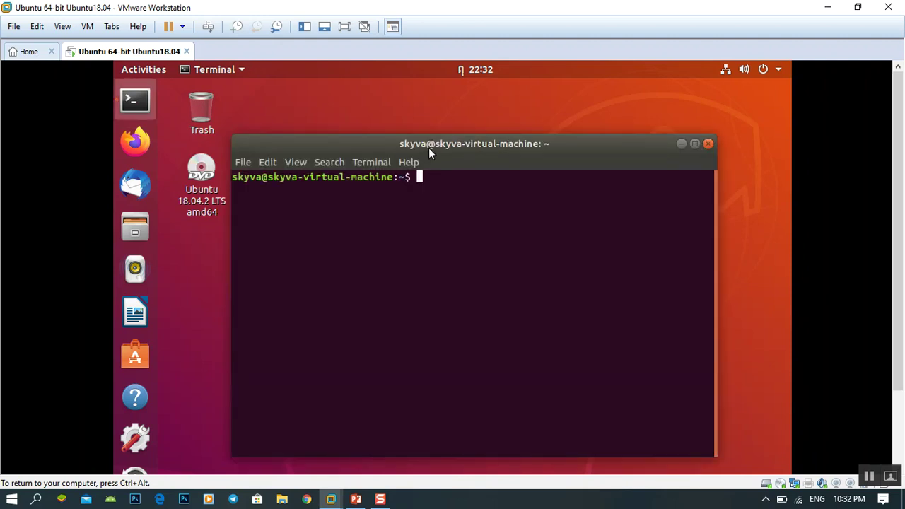
Step: Ping google.com until it shows 6 received and 0% packet loss
left_click_drag(429, 148, 454, 130)
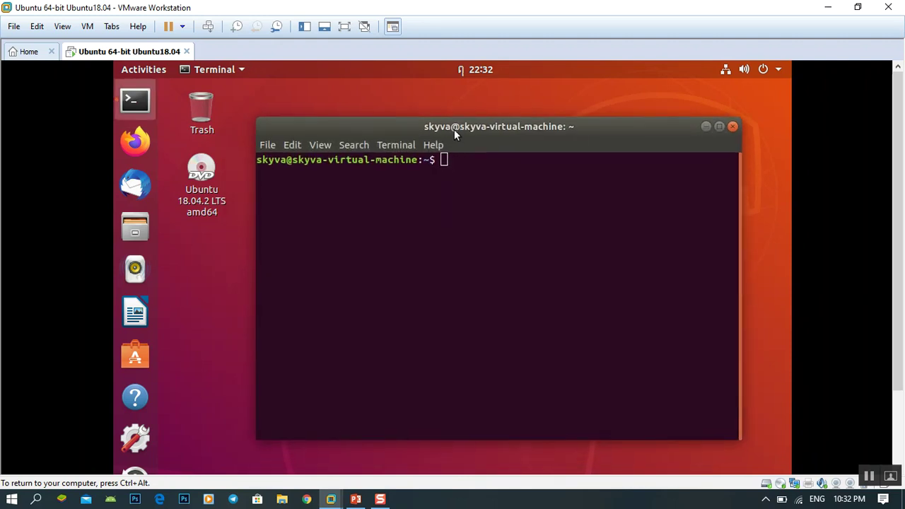
type("ping google.com")
key("Return")
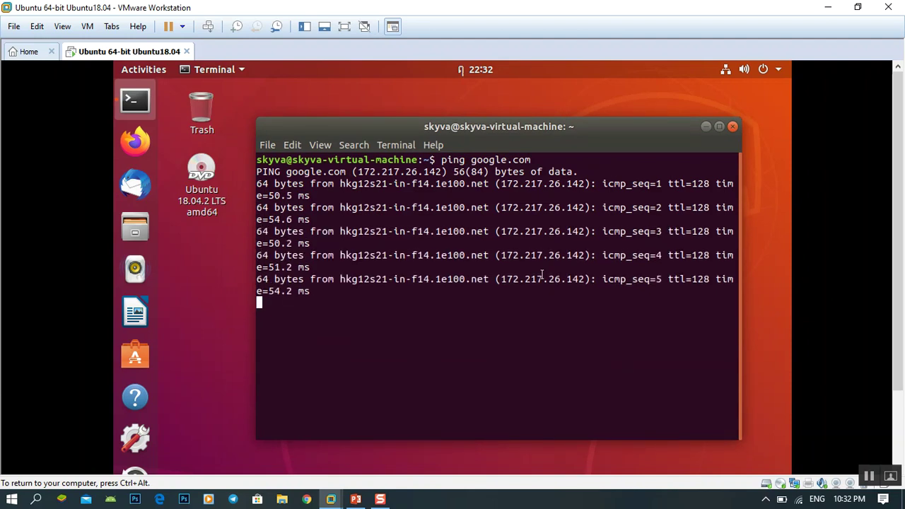
key("ctrl+c")
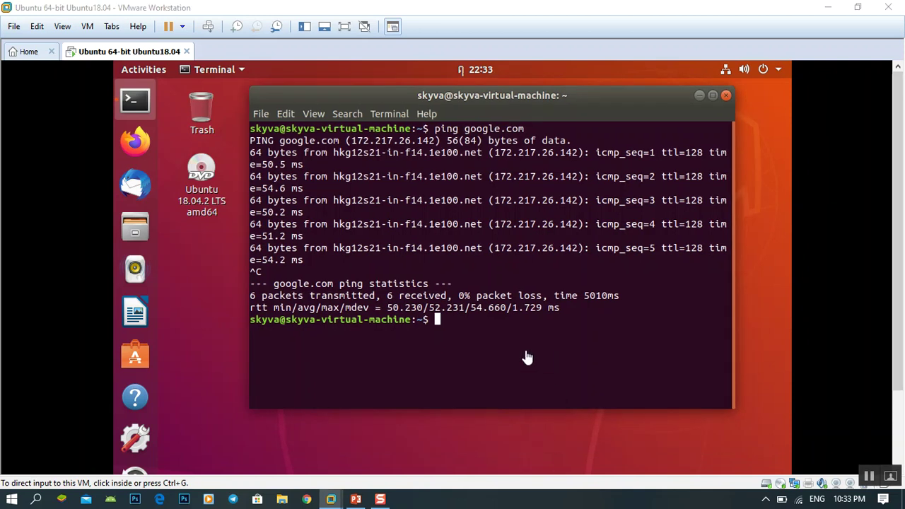
left_click(526, 355)
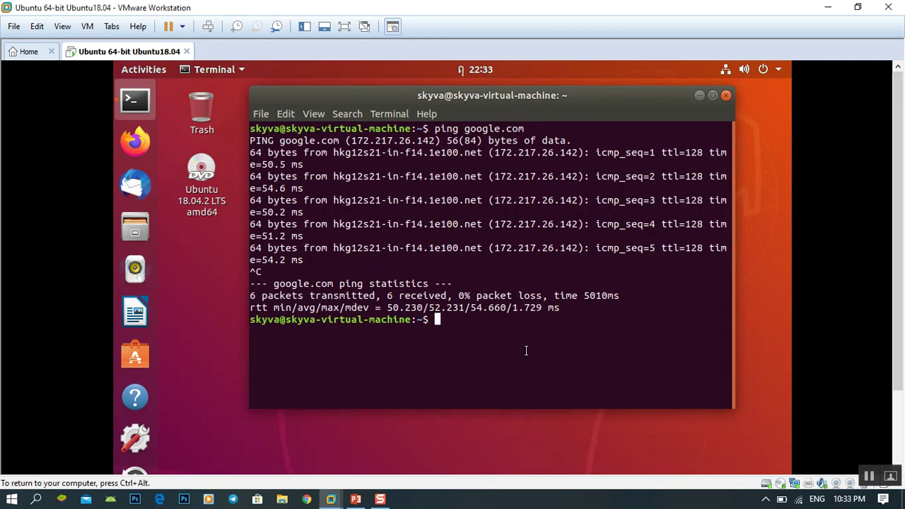
Step: Become root with sudo su - and begin typing apt-get install
type("sudo su -")
key("Return")
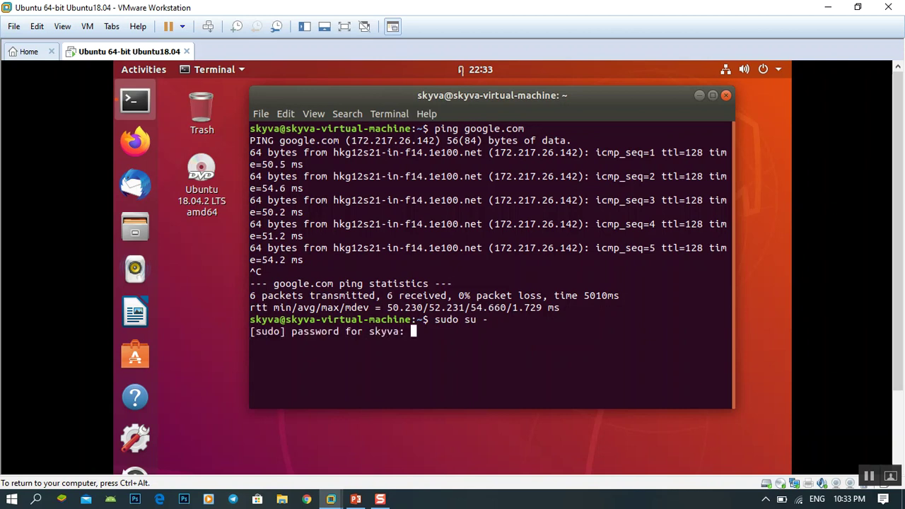
key("Return")
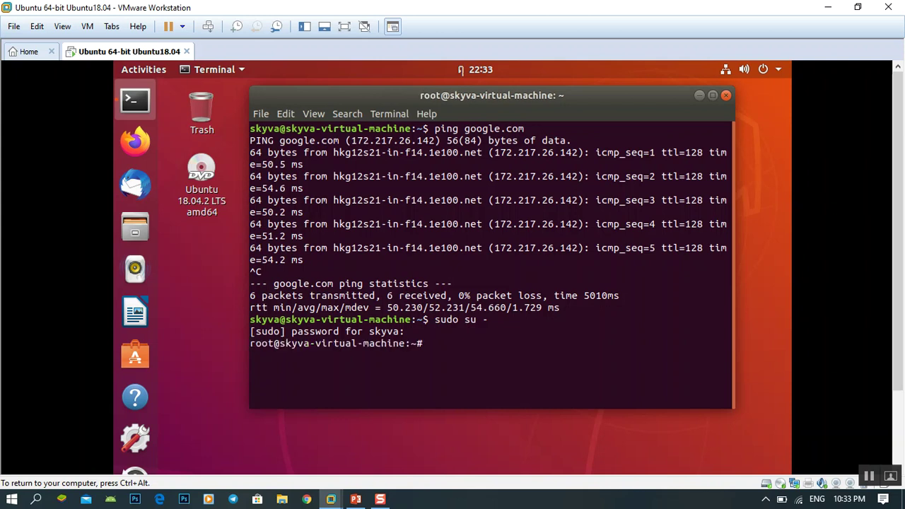
key("Return")
key("Return")
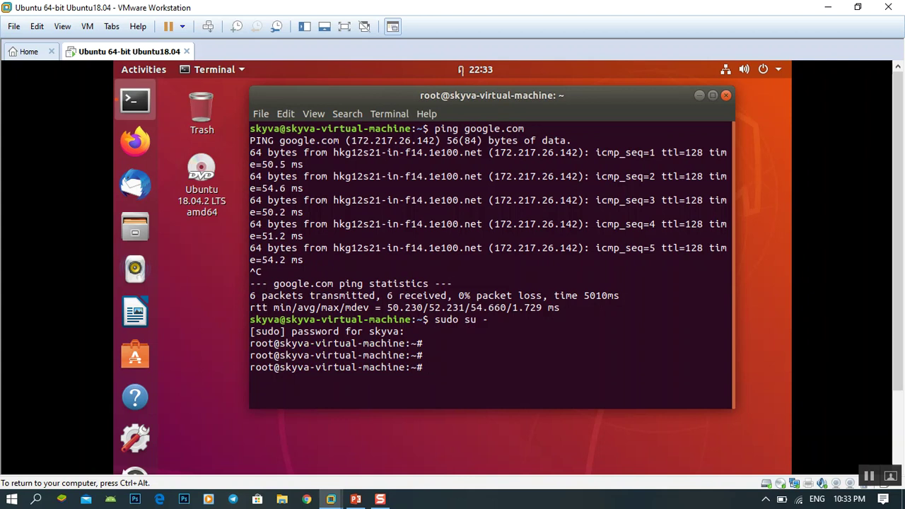
type("apt-get install")
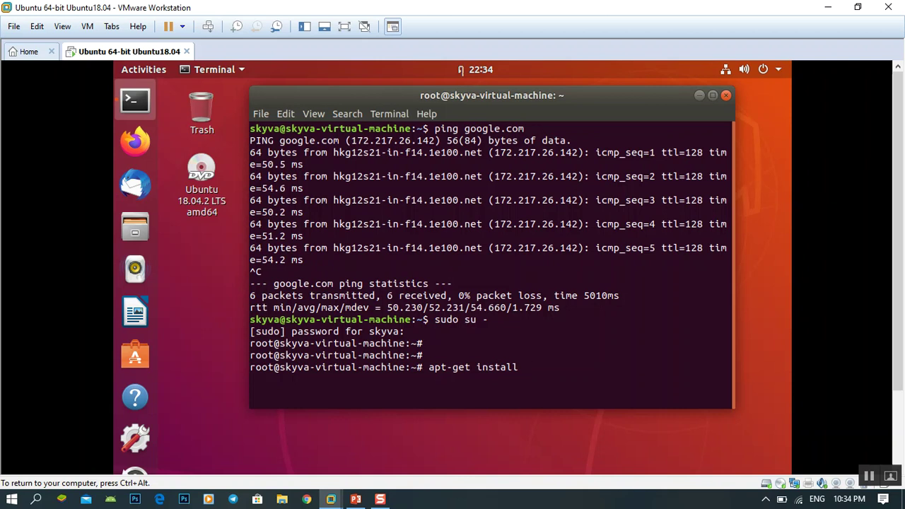
Step: Run apt-get install vsftpd, then bring up the PowerPoint lecture slides
type("vsftps")
key("BackSpace")
type("d")
key("Return")
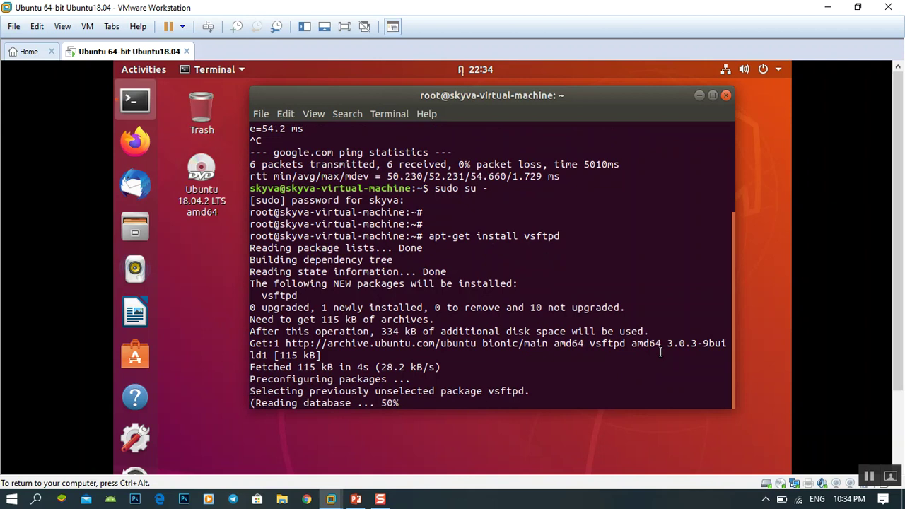
left_click(363, 500)
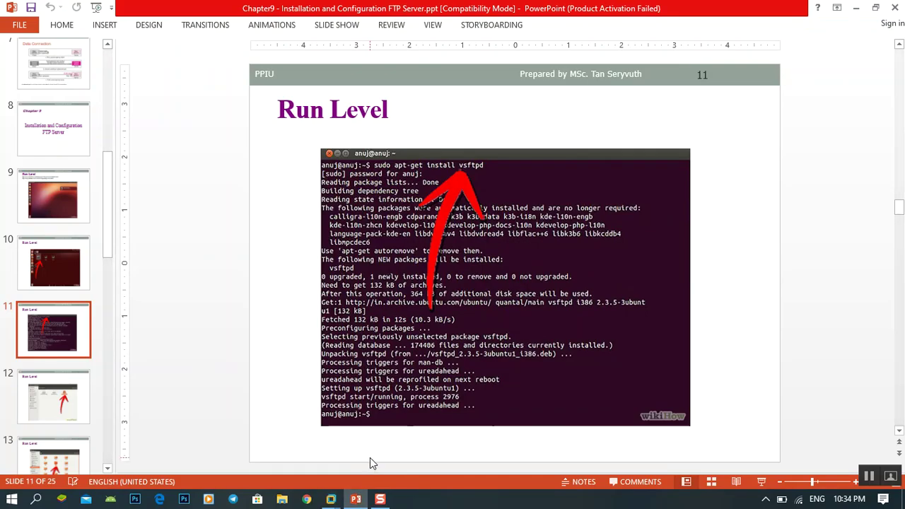
Step: Leave the Run Level slide and return to the Ubuntu VM
left_click(331, 499)
mouse_move(381, 500)
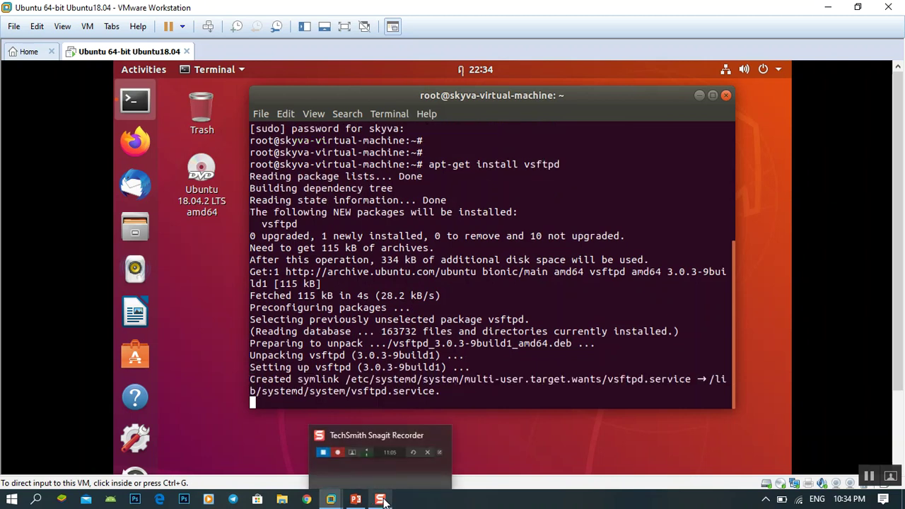
Step: Let the vsftpd install finish and make the terminal window one row taller
left_click(555, 404)
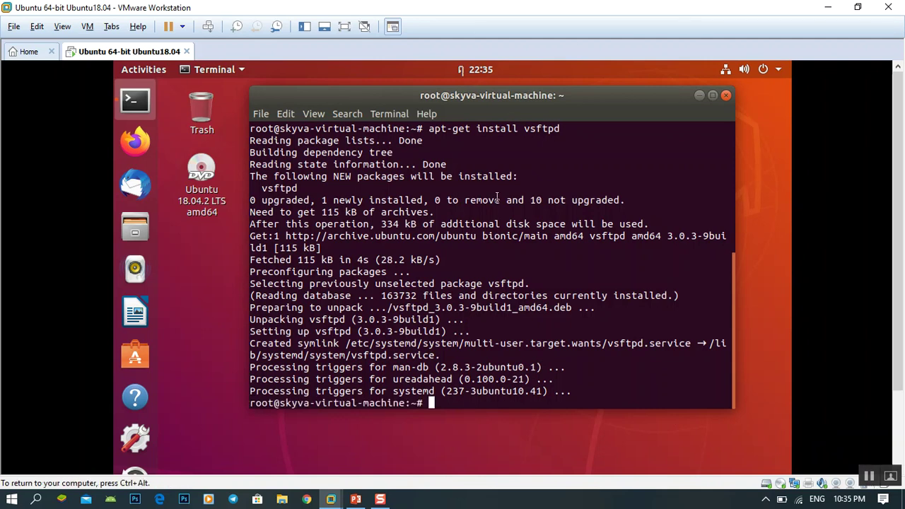
left_click(639, 419)
left_click_drag(608, 404, 610, 421)
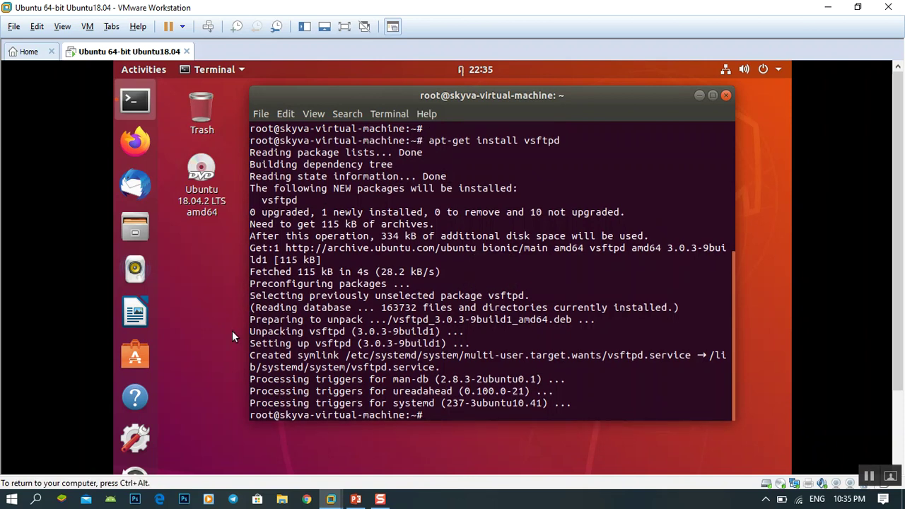
key("ctrl+alt")
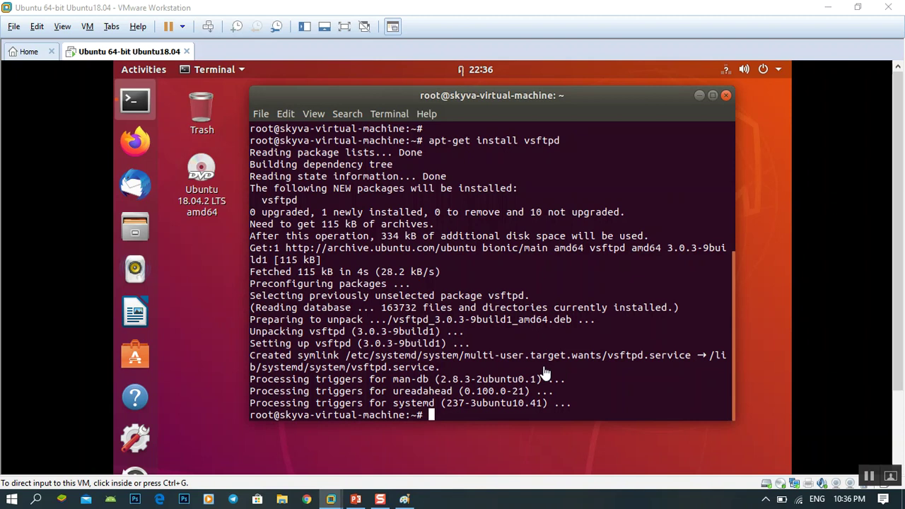
left_click(545, 373)
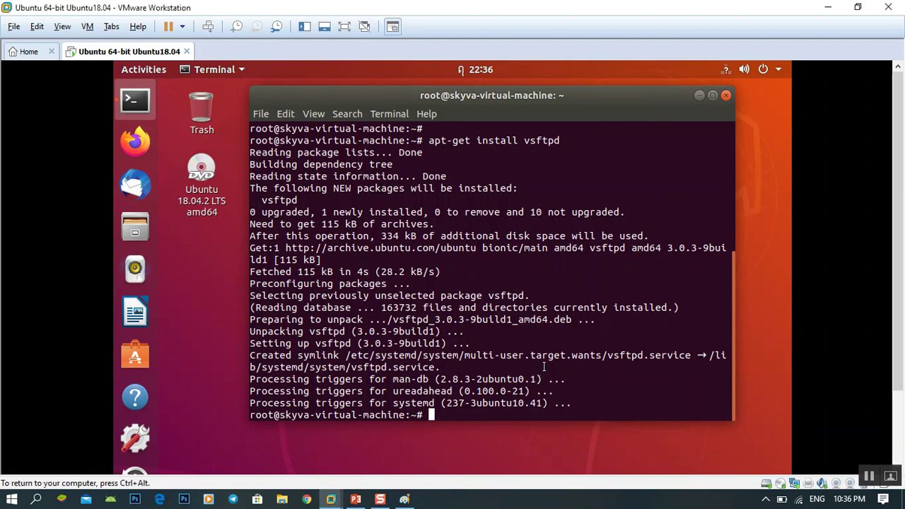
Step: Change to /etc and list its contents with ll and ls
type("cd /etc/")
key("Return")
type("ll")
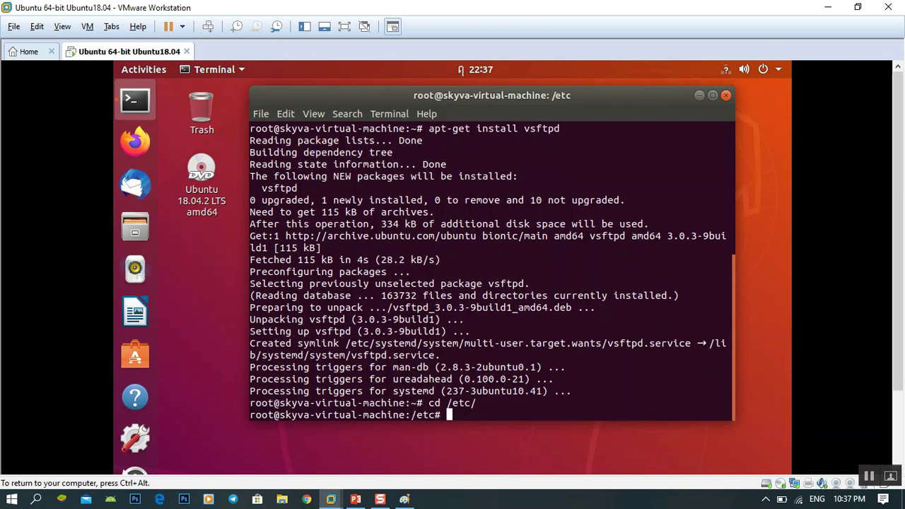
key("Return")
type("ls")
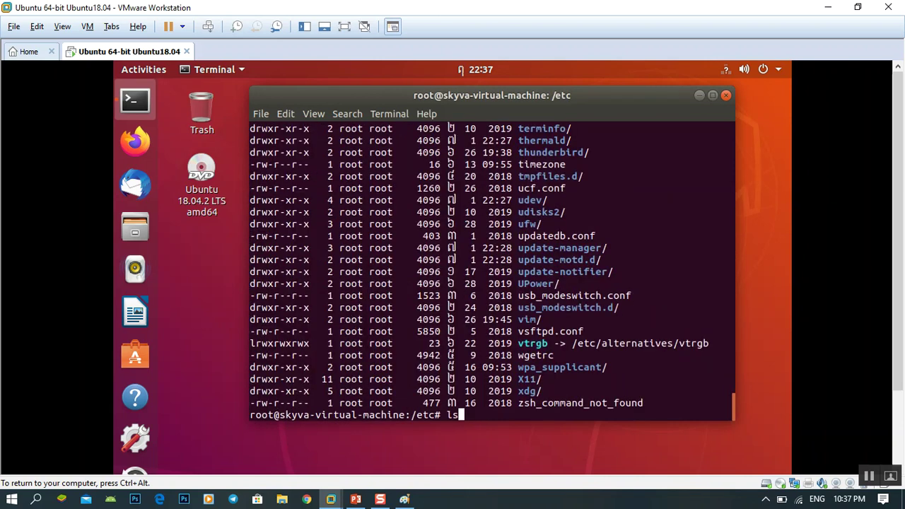
key("Return")
Step: Confirm the current directory with pwd and open vsftpd.conf in vi
type("vi")
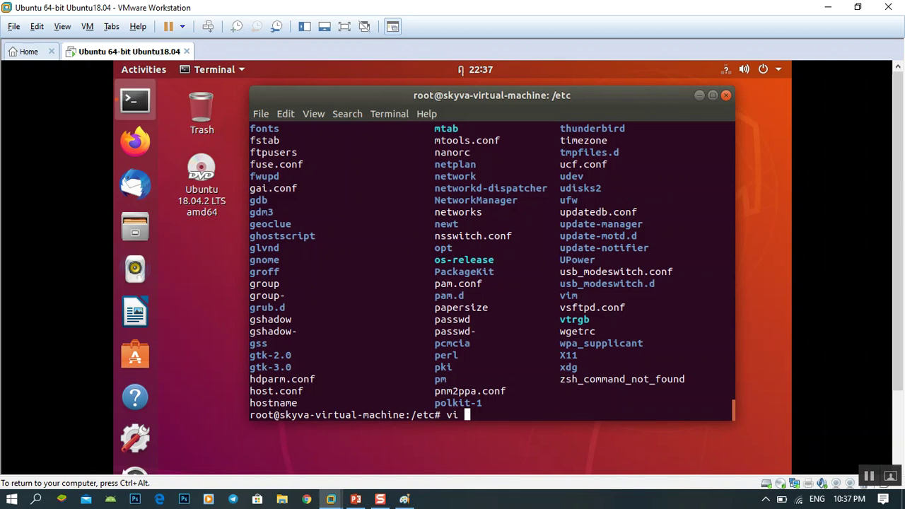
type(" vs")
key("Tab")
left_click_drag(484, 96, 462, 91)
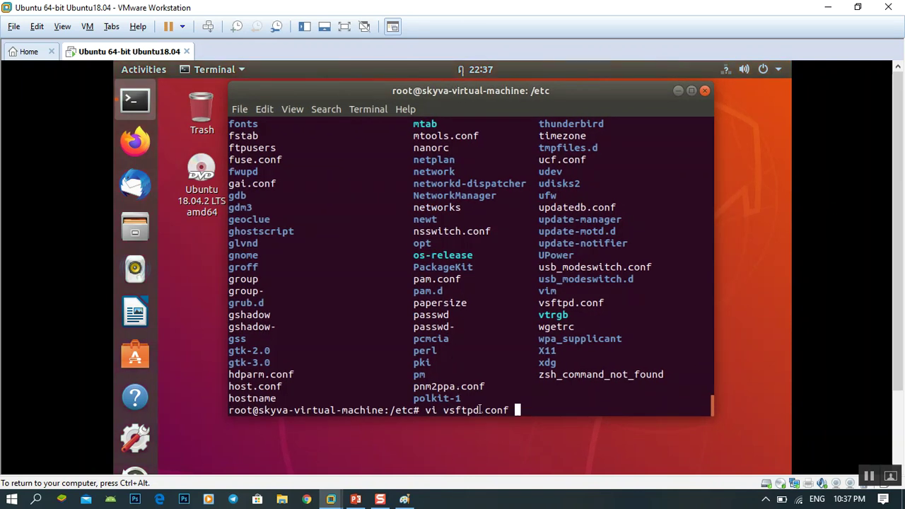
key("BackSpace")
key("BackSpace")
key("BackSpace")
key("BackSpace")
key("BackSpace")
key("BackSpace")
key("BackSpace")
key("BackSpace")
key("BackSpace")
key("BackSpace")
key("BackSpace")
key("BackSpace")
key("BackSpace")
key("BackSpace")
key("BackSpace")
type("pwd")
key("Return")
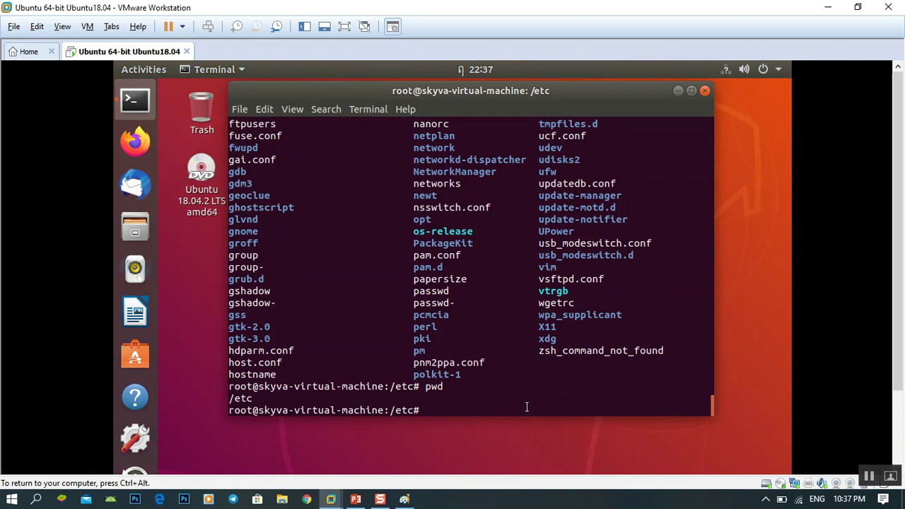
type("vi vs")
key("Tab")
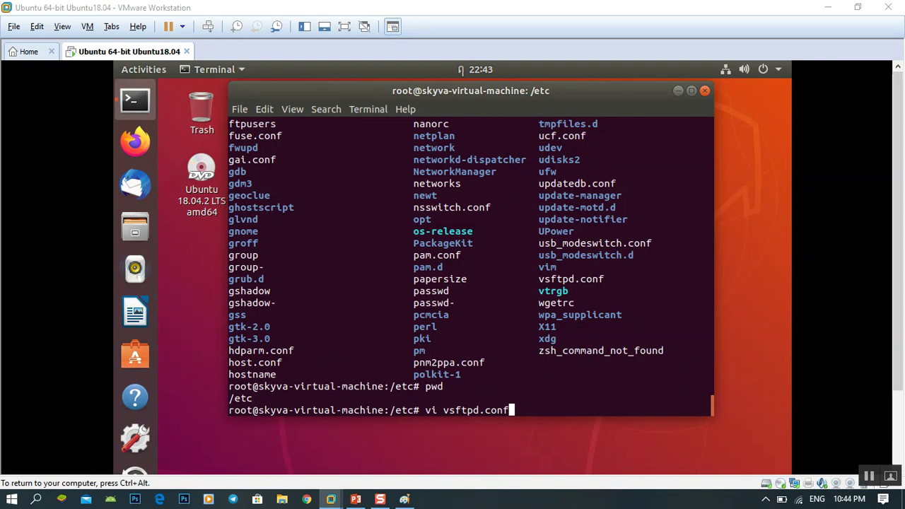
key("Return")
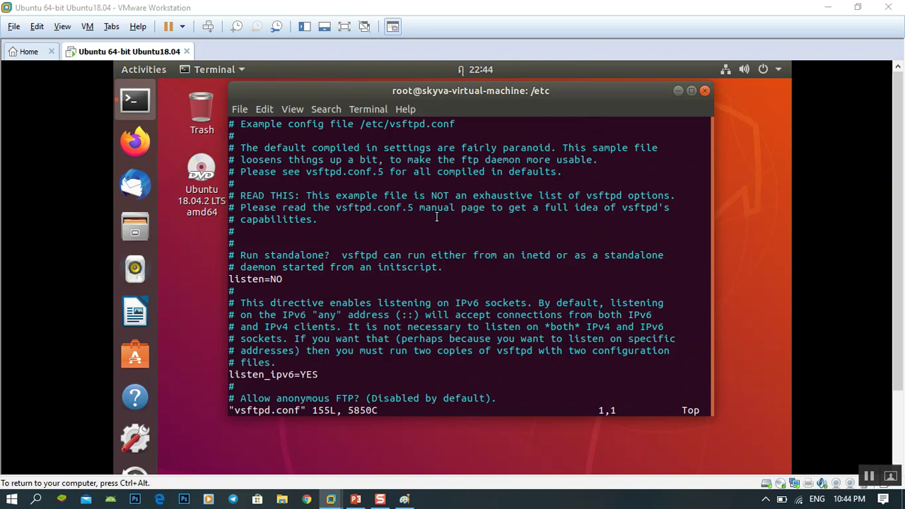
key("Down")
key("Down")
key("Down")
key("Down")
key("Down")
key("Down")
key("Down")
key("Down")
key("Down")
key("Down")
key("Down")
key("Down")
key("Down")
key("Down")
key("Down")
key("Down")
key("Down")
key("Down")
key("Down")
key("Down")
key("Down")
key("Down")
key("Down")
key("Down")
key("Down")
key("Down")
key("Down")
key("Down")
key("Down")
key("Down")
key("Down")
key("Down")
key("Down")
key("Down")
key("Down")
key("Down")
key("Down")
key("Down")
key("Down")
key("Down")
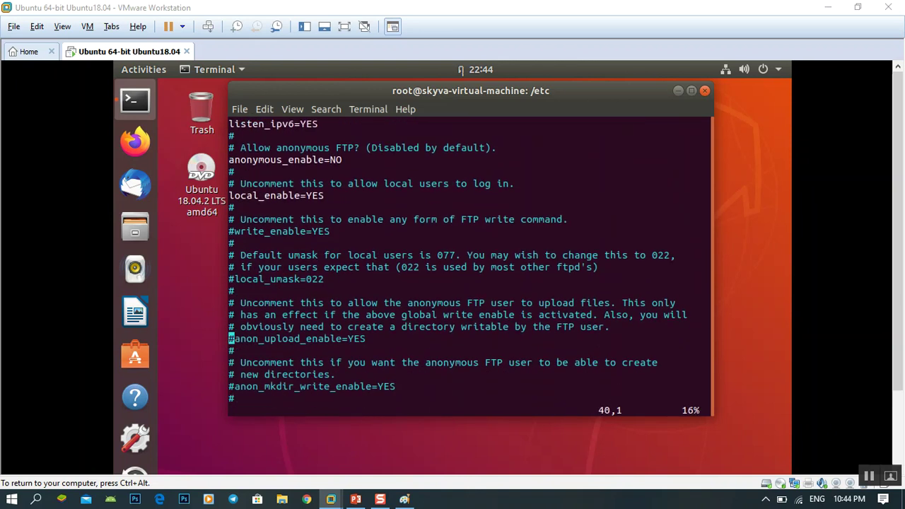
key("Down")
key("Down")
key("Down")
key("Down")
key("Down")
key("Down")
key("Down")
key("Down")
key("Down")
key("Down")
key("Down")
key("Down")
key("Down")
key("Down")
key("Down")
key("Down")
key("Down")
key("Down")
key("Down")
key("Down")
key("Up")
key("Up")
key("Up")
key("Up")
key("Up")
key("Up")
key("Up")
key("Up")
key("Up")
key("Up")
key("Up")
key("Up")
key("Up")
key("Up")
key("Up")
key("Up")
key("Up")
key("Up")
key("Up")
key("Up")
key("Up")
key("Up")
key("Up")
key("Up")
key("Up")
key("Up")
key("Up")
key("Up")
key("Up")
key("Up")
key("Up")
key("Up")
key("Up")
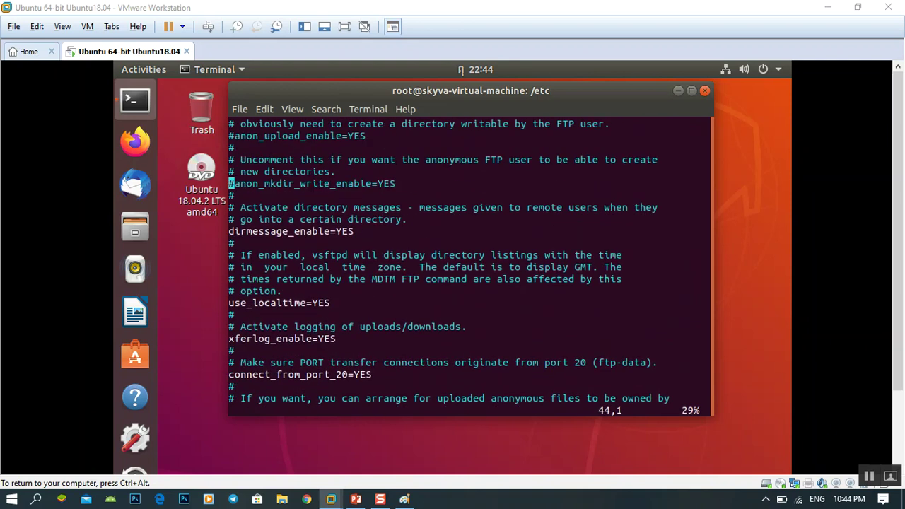
key("Up")
key("Up")
key("Up")
key("Up")
key("Up")
key("Up")
key("Up")
key("Up")
key("Up")
key("Up")
key("Up")
key("Up")
key("Up")
key("Up")
key("Up")
key("Up")
key("Up")
key("Up")
key("Up")
key("Up")
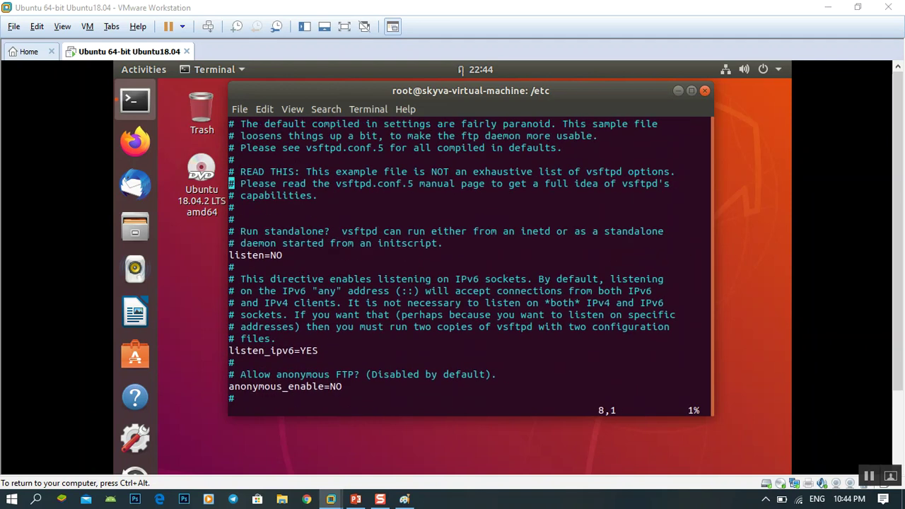
key("Down")
key("Down")
key("Down")
key("Down")
key("Down")
key("Down")
key("Down")
key("Down")
key("Down")
key("Down")
key("Down")
key("Down")
key("Down")
key("Down")
key("Down")
key("Down")
key("Down")
key("Down")
key("Down")
key("Down")
key("Down")
key("Up")
key("Up")
key("Up")
key("Up")
key("Up")
key("Up")
key("Up")
key("Up")
key("Up")
key("Up")
key("Up")
key("Up")
key("Up")
key("Up")
key("Up")
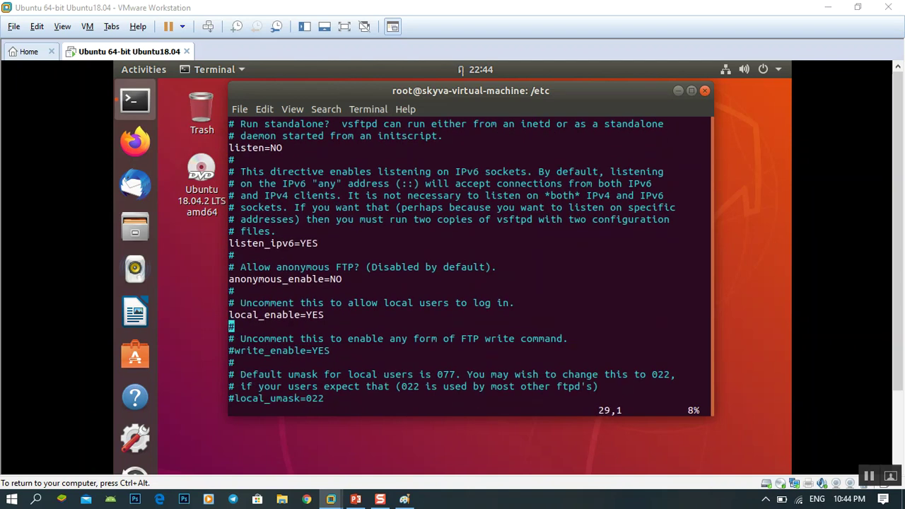
key("Up")
key("Up")
key("Up")
key("Up")
key("Up")
key("Up")
key("Up")
key("Up")
key("Up")
key("Up")
key("Up")
key("Up")
key("Up")
key("Up")
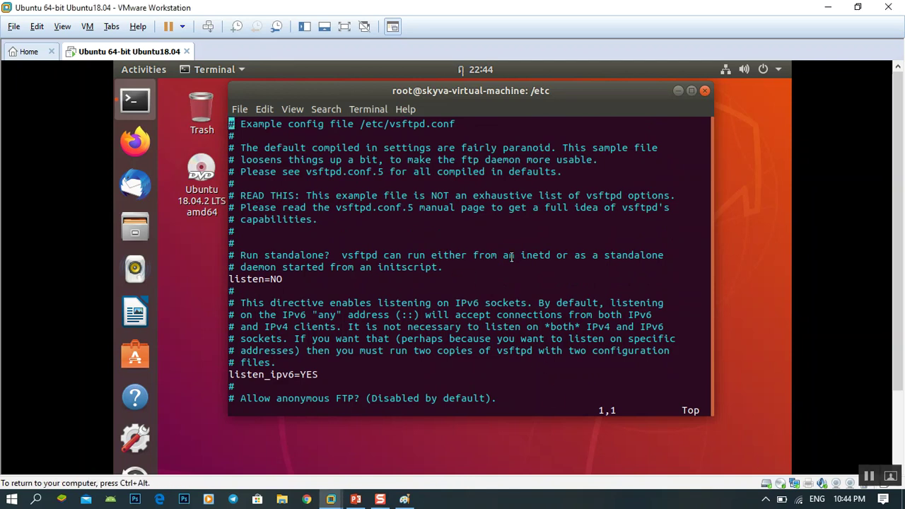
key("Down")
key("Down")
key("Down")
key("Down")
key("Down")
key("Down")
key("Down")
key("Down")
key("Down")
key("Down")
key("Down")
key("Down")
key("Down")
key("Down")
key("Down")
key("Down")
key("Down")
key("Down")
key("Down")
key("Down")
key("Down")
key("Down")
key("Down")
key("Down")
key("Down")
key("Down")
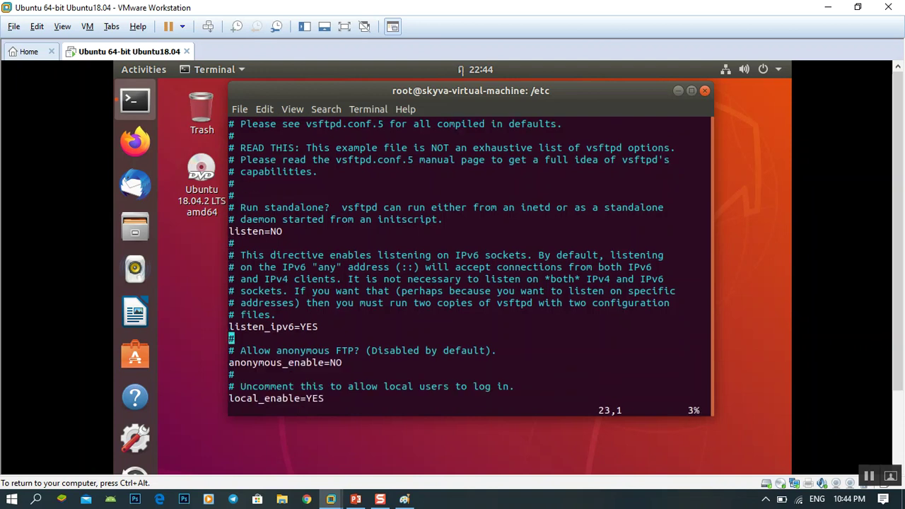
Step: Comment out the anonymous_enable=NO line with a leading #
key("Up")
key("Up")
key("Right")
key("Right")
key("Right")
key("Right")
key("Right")
key("Right")
key("Right")
key("Right")
key("Right")
key("Right")
key("Right")
key("Right")
key("Right")
key("Right")
key("Left")
key("Left")
key("Left")
key("Right")
key("Right")
key("Right")
key("Right")
key("Right")
key("Right")
key("Right")
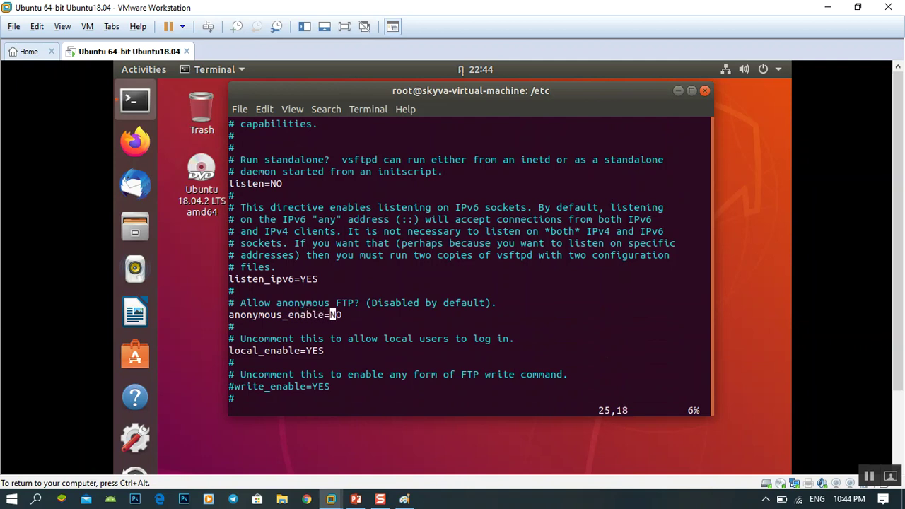
key("i")
key("Right")
key("Left")
key("Right")
key("Left")
key("Left")
key("Left")
key("Left")
key("Left")
key("Left")
key("Left")
key("Left")
key("Left")
key("Left")
key("Left")
key("Left")
key("Left")
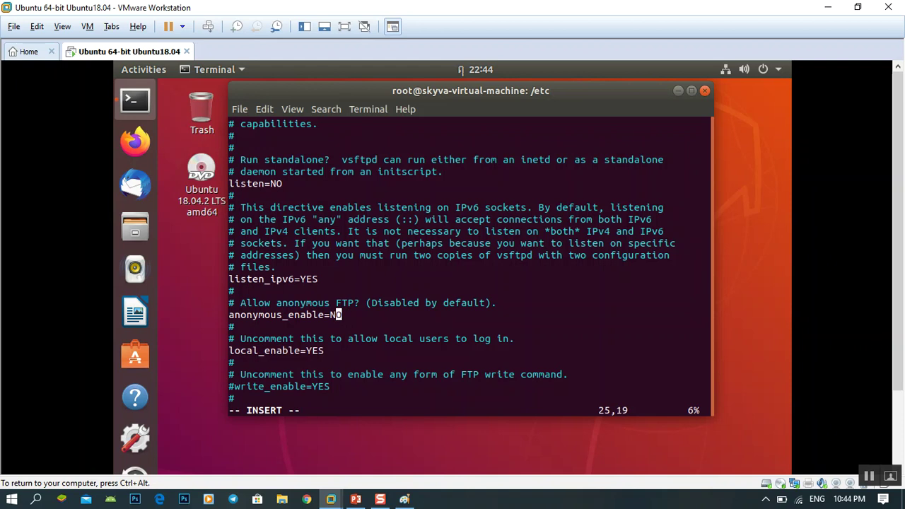
key("Left")
key("Left")
key("Left")
key("Left")
key("Left")
key("Left")
key("Right")
key("Right")
key("Right")
key("Right")
key("Right")
key("Right")
key("Right")
key("Right")
key("Right")
key("Right")
key("Right")
key("Right")
key("Right")
key("Right")
key("Right")
key("Right")
key("Right")
key("Right")
key("Right")
key("Left")
key("Left")
key("Left")
key("Left")
key("Left")
key("Left")
key("Left")
key("Left")
key("Left")
key("Left")
key("Left")
key("Left")
key("Left")
key("Left")
key("Left")
key("Left")
key("Left")
key("Left")
key("Right")
key("Right")
key("Right")
key("Right")
key("Left")
key("Left")
key("Left")
key("Left")
key("Left")
type("#")
key("Right")
key("Right")
key("Right")
key("Right")
key("Right")
key("Right")
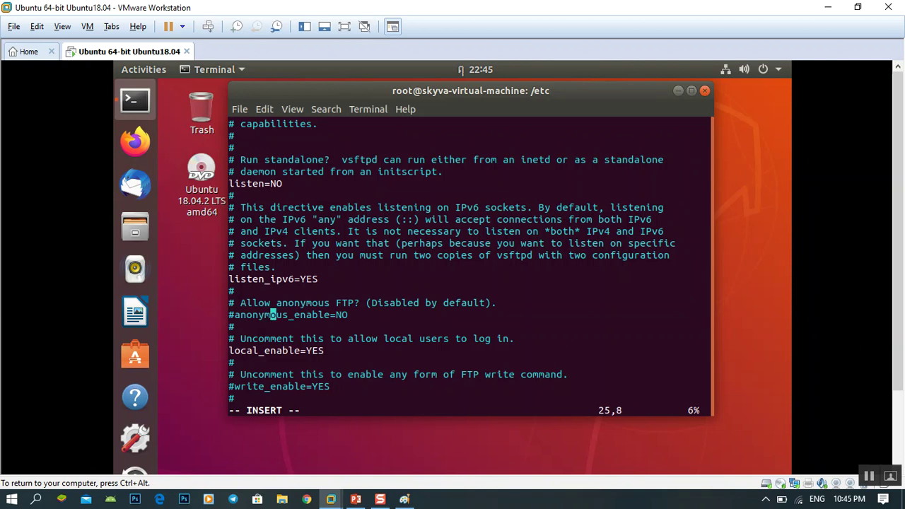
key("Escape")
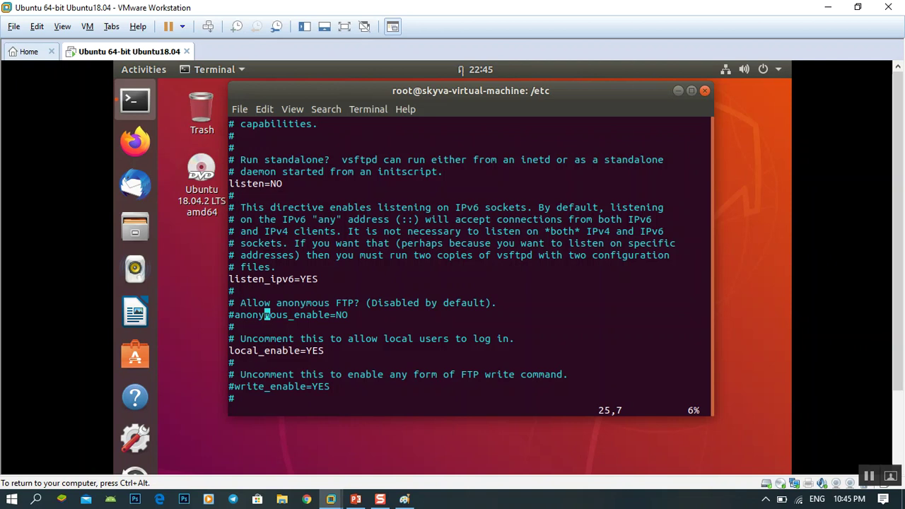
Step: Add an uncommented anonymous_enable=YES line below the commented NO line
key("Right")
key("Right")
key("Right")
key("Right")
key("Right")
key("Right")
key("Right")
key("Right")
key("Right")
key("Right")
key("Right")
key("Right")
key("Right")
key("a")
key("Return")
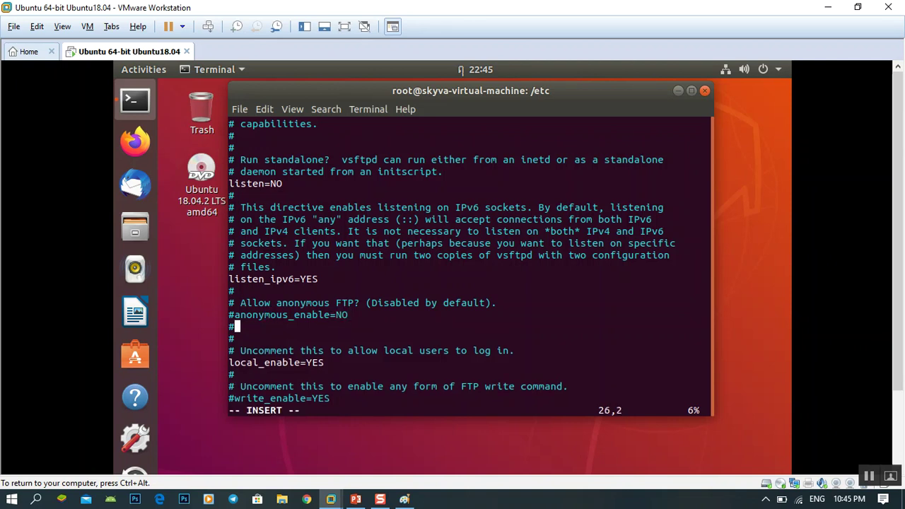
key("BackSpace")
key("Escape")
key("p")
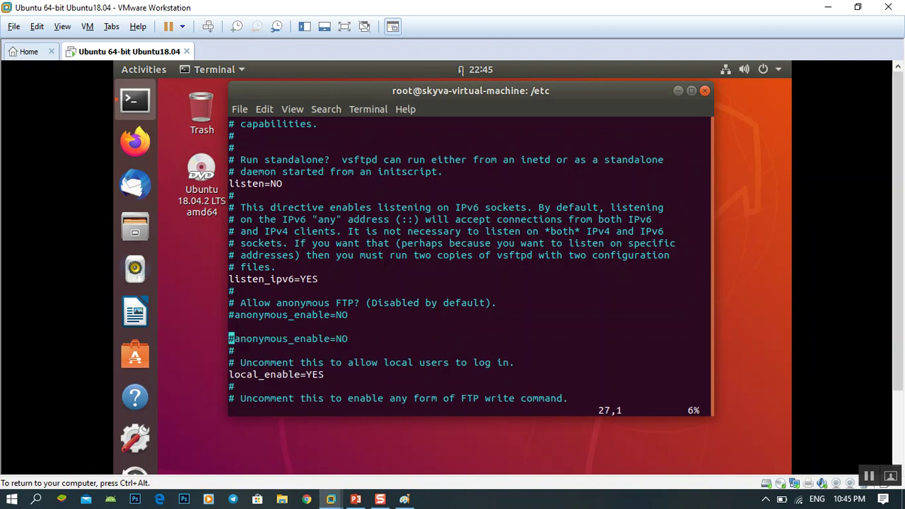
key("Up")
key("i")
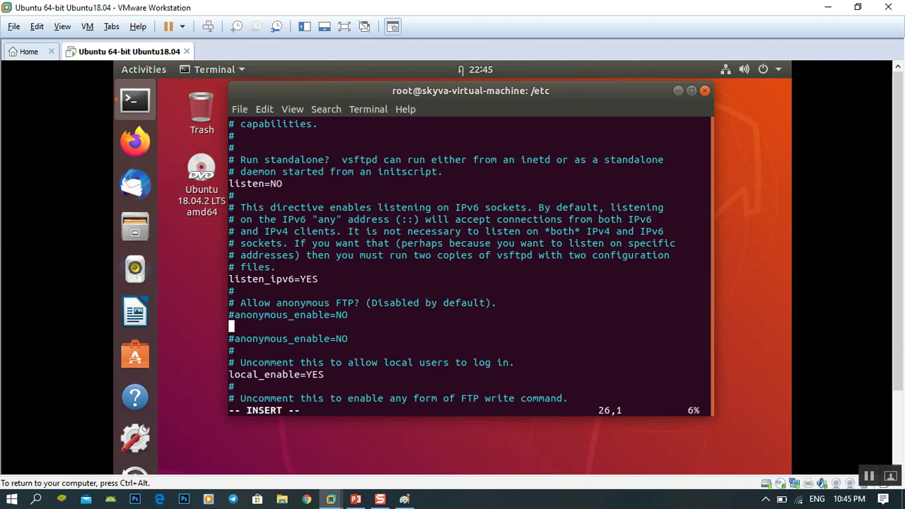
key("BackSpace")
key("Down")
key("Left")
key("Left")
key("Left")
key("Left")
key("Left")
key("Left")
key("Left")
key("Left")
key("Left")
key("Left")
key("Left")
key("Left")
key("Left")
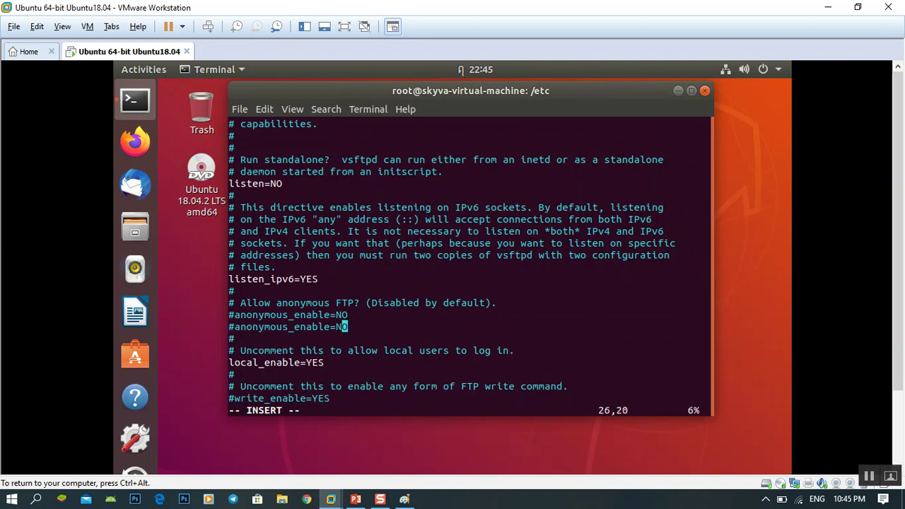
key("Left")
key("Left")
key("Left")
key("Left")
key("Left")
key("BackSpace")
key("Right")
key("Right")
key("Right")
key("Right")
key("Right")
key("Right")
key("Right")
key("Right")
key("Right")
key("Right")
key("Right")
key("Right")
key("Right")
key("Right")
key("Right")
key("Right")
key("Right")
key("Right")
key("Right")
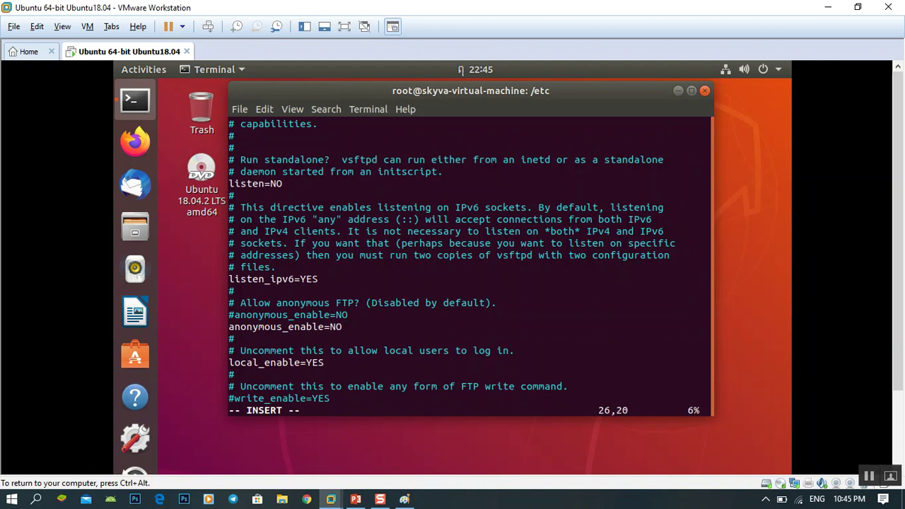
key("BackSpace")
key("BackSpace")
type("YES")
key("Escape")
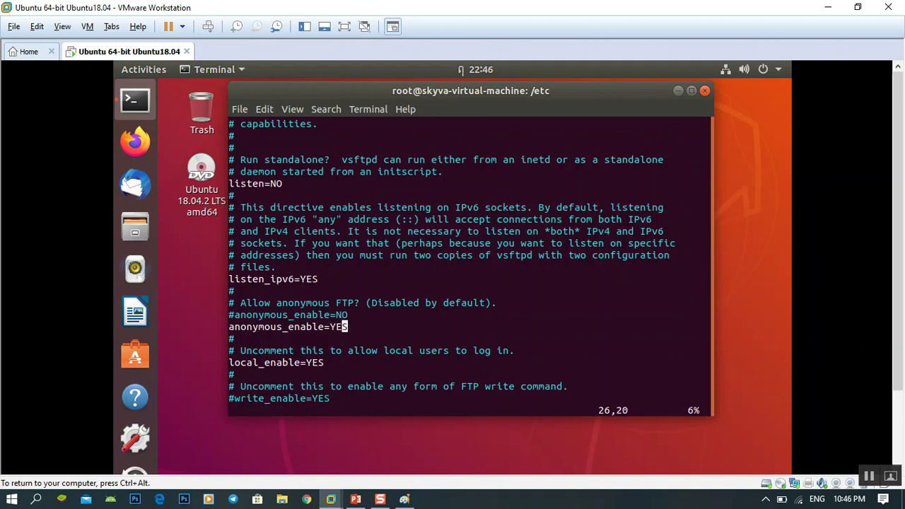
key("Up")
key("Down")
key("Down")
key("Down")
key("Down")
key("Down")
key("Down")
key("Down")
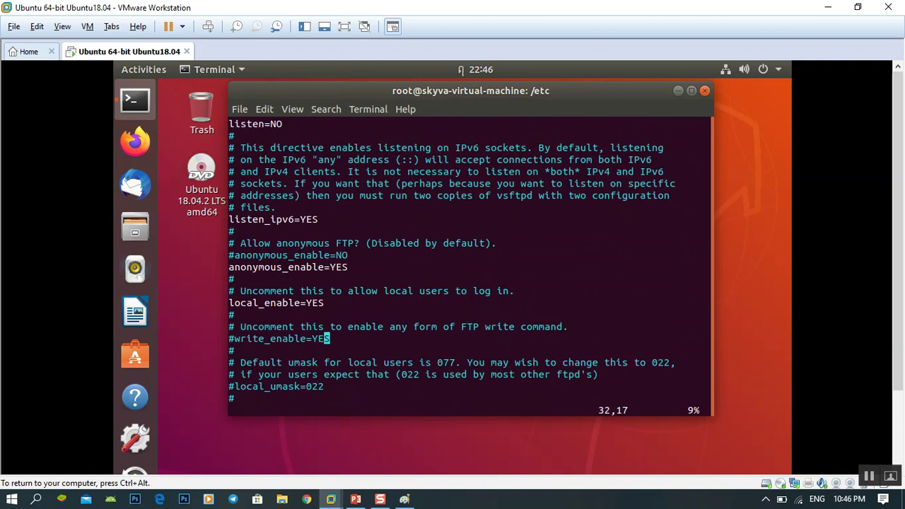
Step: Uncomment write_enable=YES and leave insert mode
key("Left")
key("Left")
key("Left")
key("Left")
key("Left")
key("Left")
key("Left")
key("Left")
key("Left")
key("Left")
key("Left")
key("Left")
key("Left")
key("Left")
key("Left")
key("Right")
key("Right")
key("Right")
key("Right")
key("Right")
key("Right")
key("Right")
key("Right")
key("Right")
key("Right")
key("Right")
key("Right")
key("Right")
key("Right")
key("Left")
key("Left")
key("Left")
key("Left")
key("Left")
key("Left")
key("Left")
key("Left")
key("Left")
key("Left")
key("Left")
key("Left")
key("Left")
key("Left")
key("Right")
key("Right")
key("Left")
key("Left")
key("i")
key("BackSpace")
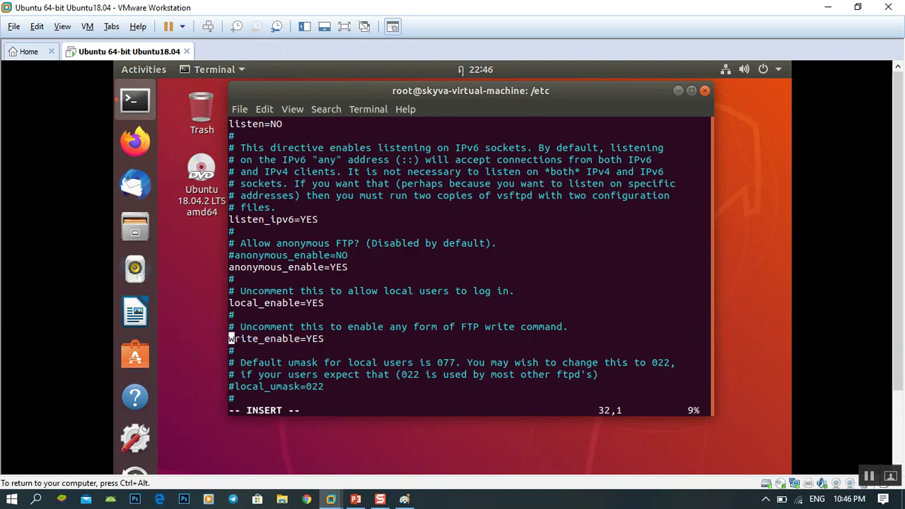
key("Escape")
key("Right")
key("Right")
key("Right")
key("Right")
key("Right")
key("Right")
key("Right")
key("Right")
key("Right")
key("Right")
key("Right")
key("Right")
key("Right")
key("Right")
key("Left")
key("Left")
key("Left")
key("Left")
key("Left")
key("Left")
key("Left")
key("Left")
key("Left")
key("Left")
key("Left")
key("Left")
key("Left")
key("Left")
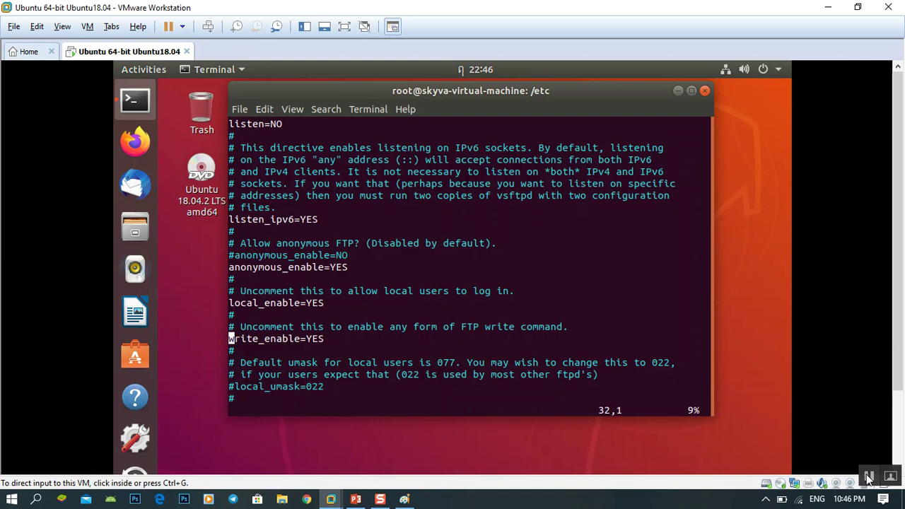
left_click(451, 319)
Step: Scroll to the end of vsftpd.conf and move back up to the chroot settings
scroll(642, 309, "down", 3)
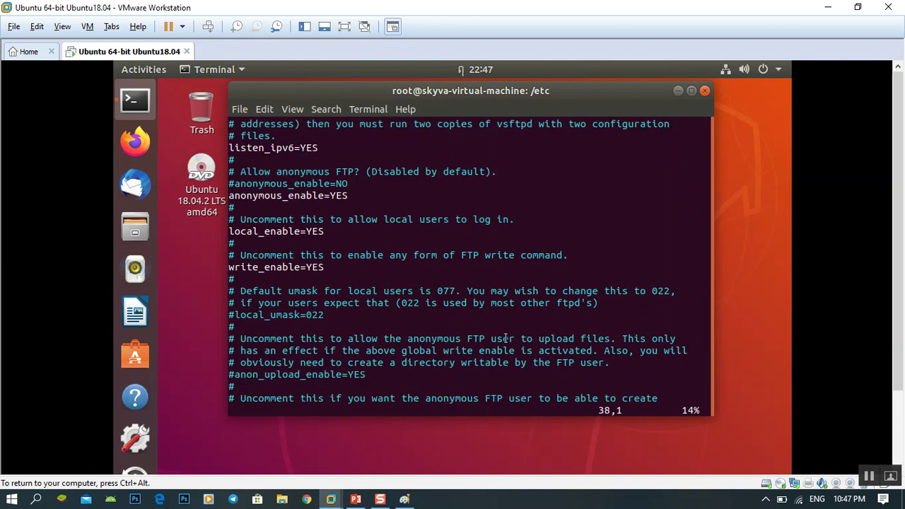
scroll(501, 338, "down", 3)
scroll(501, 339, "down", 6)
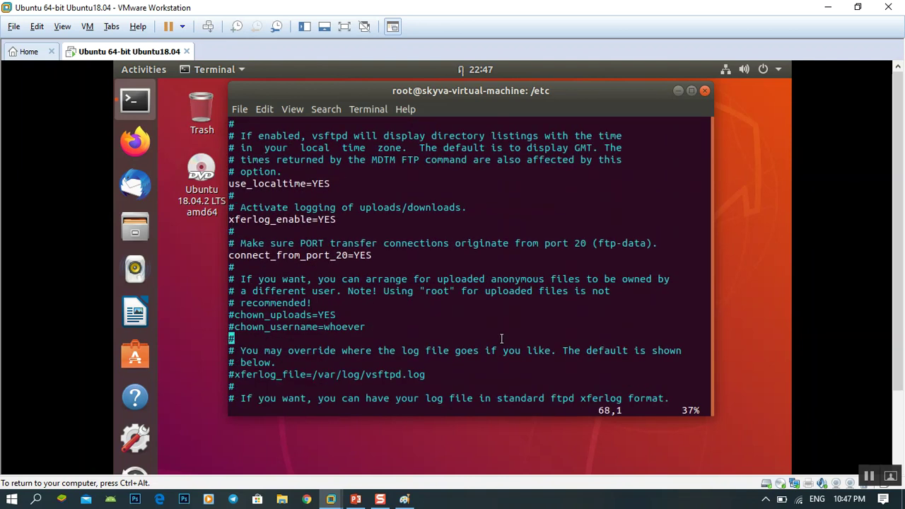
scroll(501, 339, "down", 2)
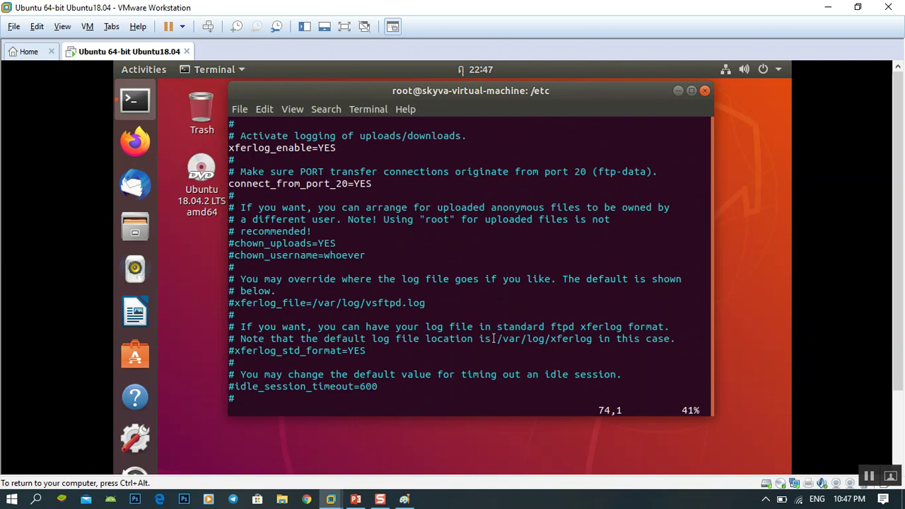
scroll(436, 318, "down", 9)
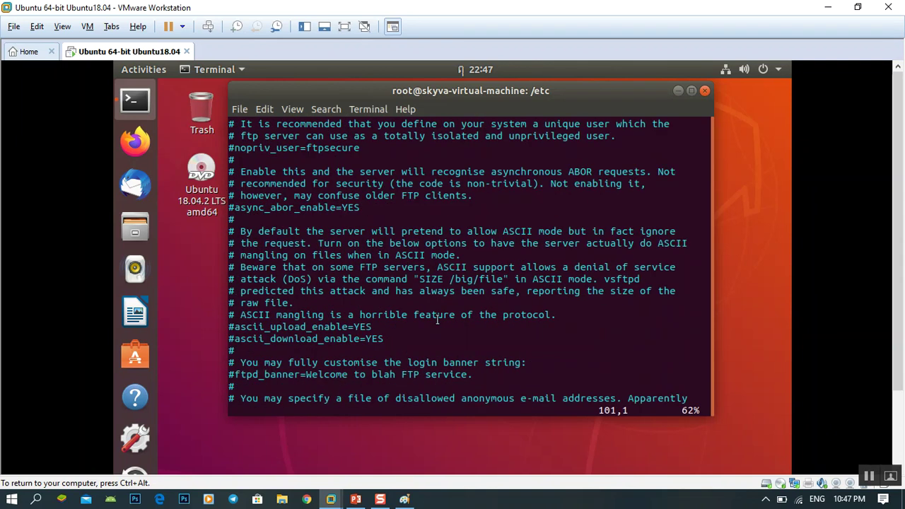
scroll(436, 318, "down", 4)
scroll(436, 319, "down", 3)
scroll(438, 320, "down", 10)
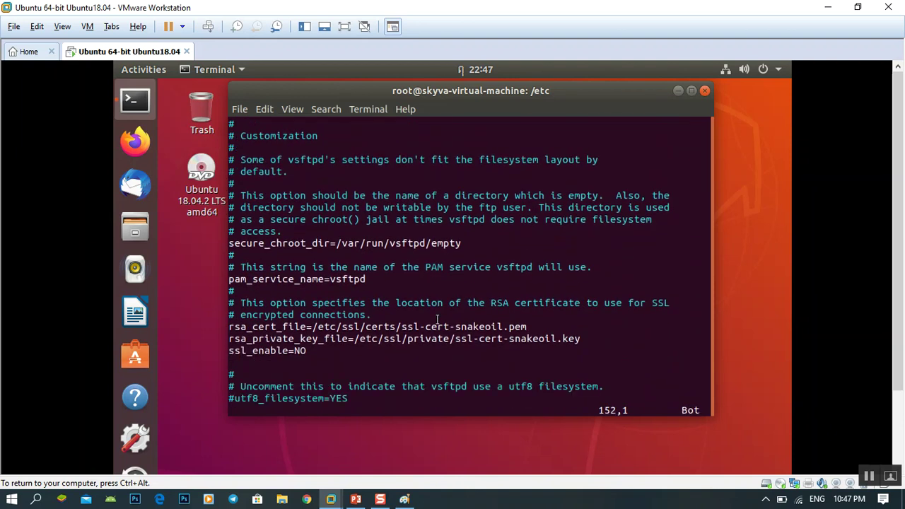
key("Down")
key("Down")
key("Down")
key("Up")
key("Up")
key("Up")
key("Up")
key("Up")
key("Up")
key("Up")
key("Up")
key("Up")
key("Up")
key("Up")
key("Up")
key("Up")
key("Up")
key("Up")
key("Up")
key("Up")
key("Up")
key("Up")
key("Up")
key("Up")
key("Up")
key("Up")
key("Up")
key("Up")
key("Up")
key("Up")
key("Up")
key("Up")
key("Up")
key("Up")
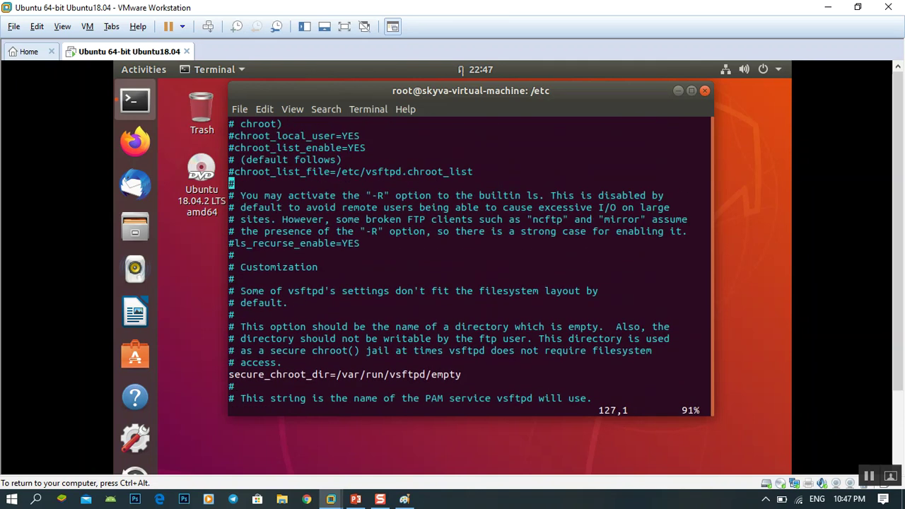
key("Up")
key("Up")
key("Up")
key("Up")
key("Up")
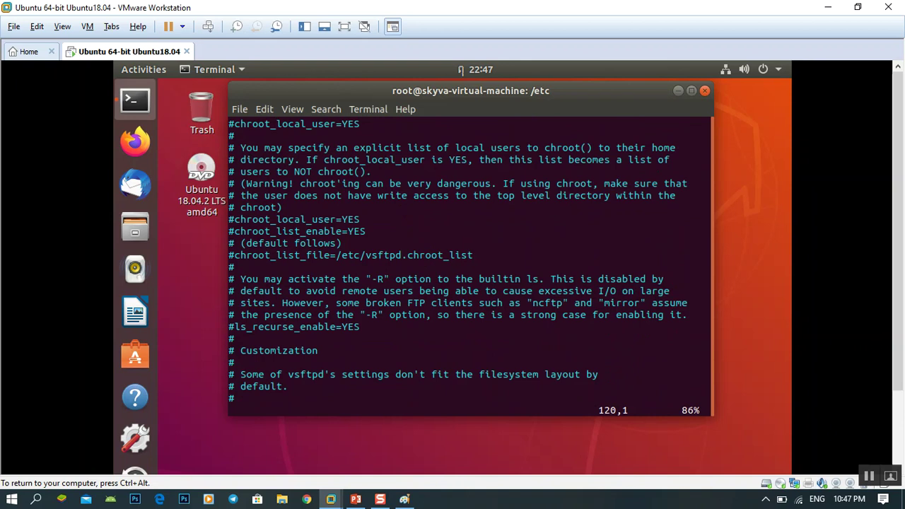
key("ctrl+alt")
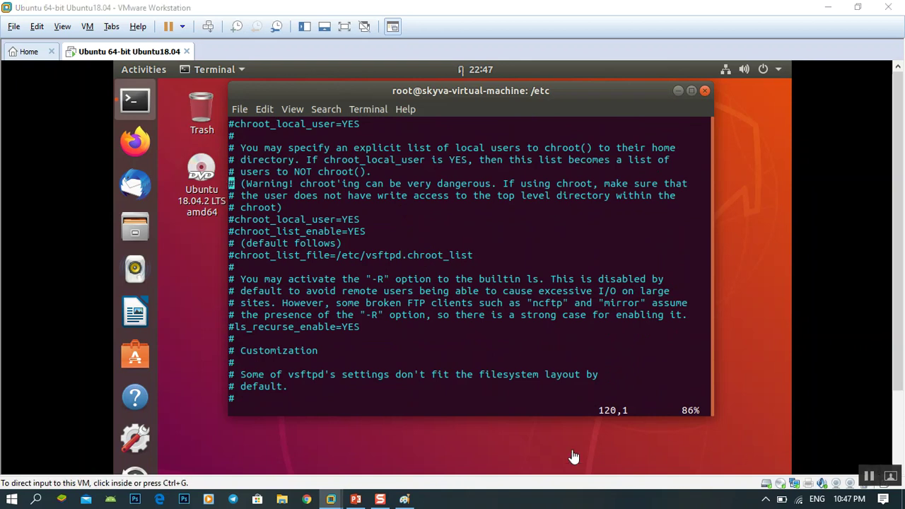
Step: Remove the # from the second chroot_local_user=YES line and exit insert mode
left_click(347, 286)
key("Down")
key("Down")
key("Down")
key("Right")
key("Right")
key("Right")
key("Right")
key("Right")
key("Right")
key("Right")
key("Right")
key("Right")
key("Right")
key("Right")
key("Right")
key("Right")
key("Right")
key("Right")
key("Right")
key("Right")
key("Right")
key("Right")
key("Right")
key("Left")
key("Left")
key("Left")
key("Left")
key("Left")
key("Left")
key("Left")
key("Left")
key("Left")
key("Left")
key("Left")
key("Left")
key("Left")
key("Left")
key("Left")
key("Left")
key("Left")
key("Left")
key("Left")
key("Left")
key("Right")
key("Left")
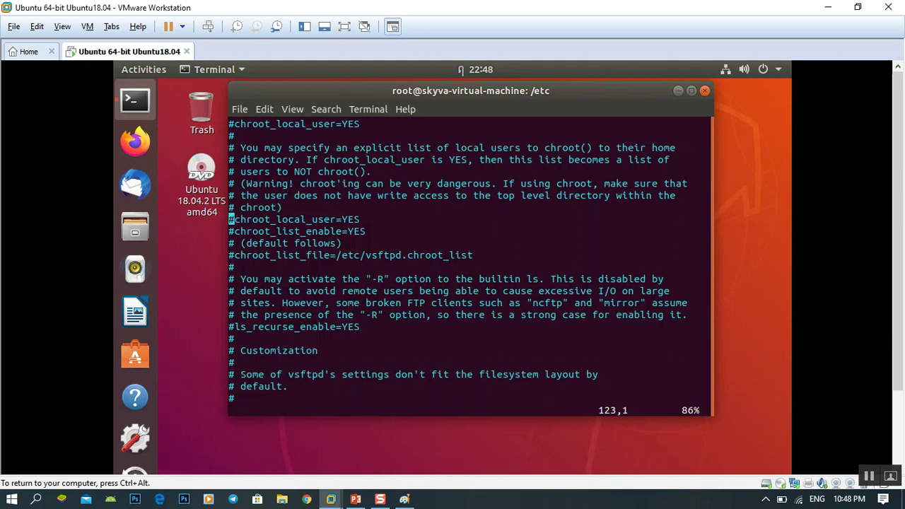
key("i")
key("Right")
key("BackSpace")
key("Right")
key("Right")
key("Right")
key("Right")
key("Right")
key("Right")
key("Right")
key("Right")
key("Right")
key("Right")
key("Right")
key("Right")
key("Right")
key("Right")
key("Right")
key("Right")
key("Down")
key("Up")
key("Up")
key("Down")
key("Down")
key("Down")
key("Down")
key("Down")
key("Down")
key("Down")
key("Escape")
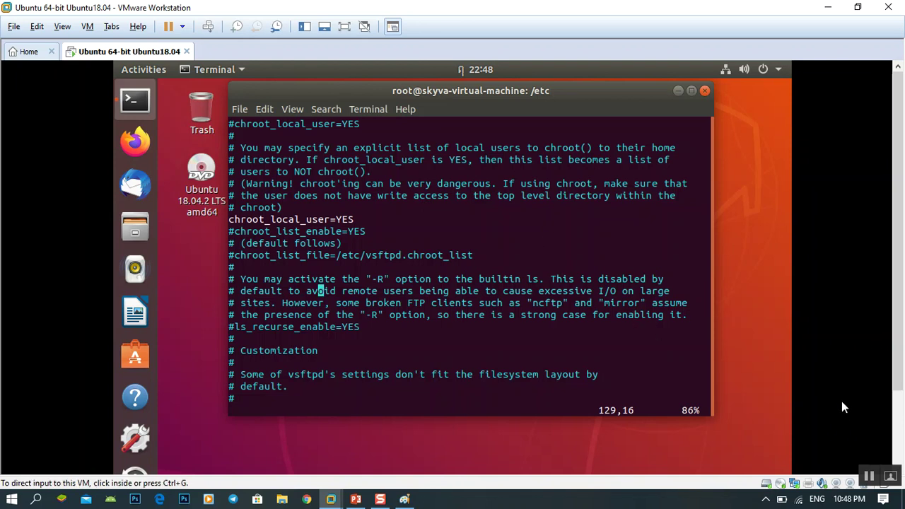
Step: Save vsftpd.conf and quit vim with :wq, back at the root prompt in /etc
left_click(869, 477)
scroll(532, 327, "down", 3)
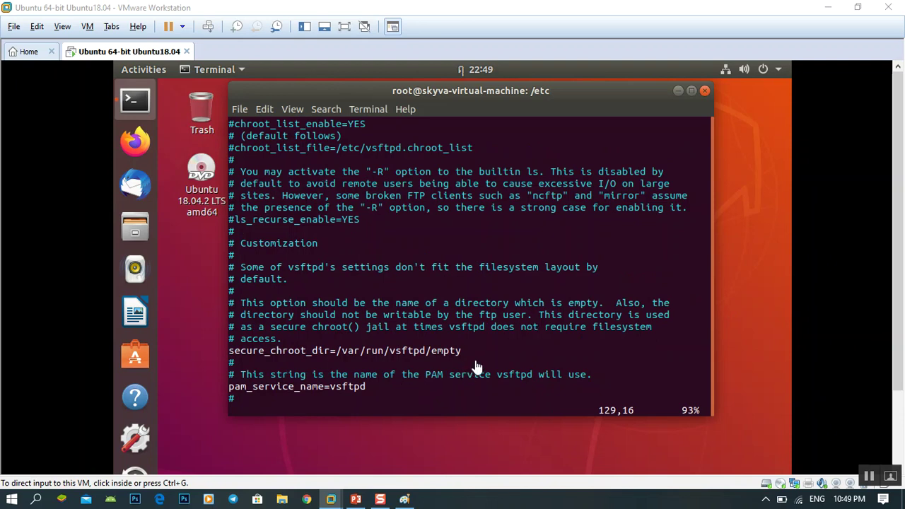
scroll(520, 347, "up", 6)
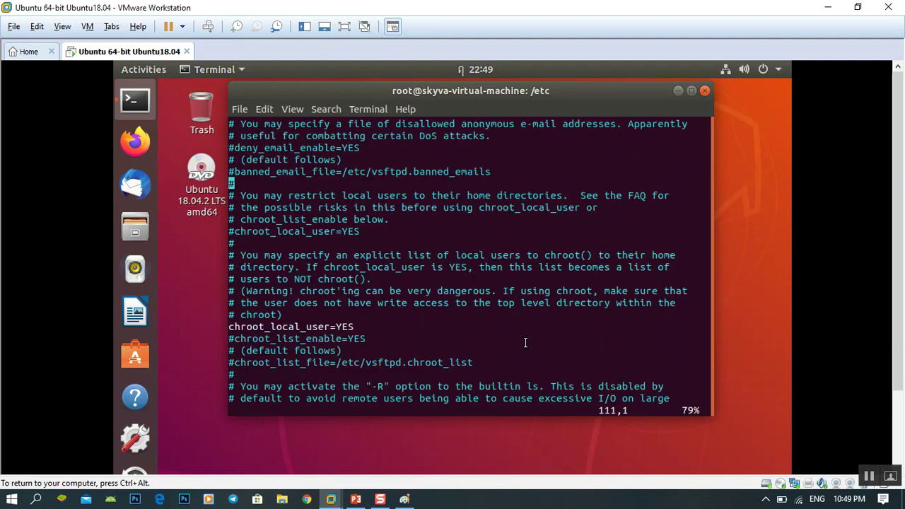
scroll(425, 341, "down", 4)
left_click(318, 340)
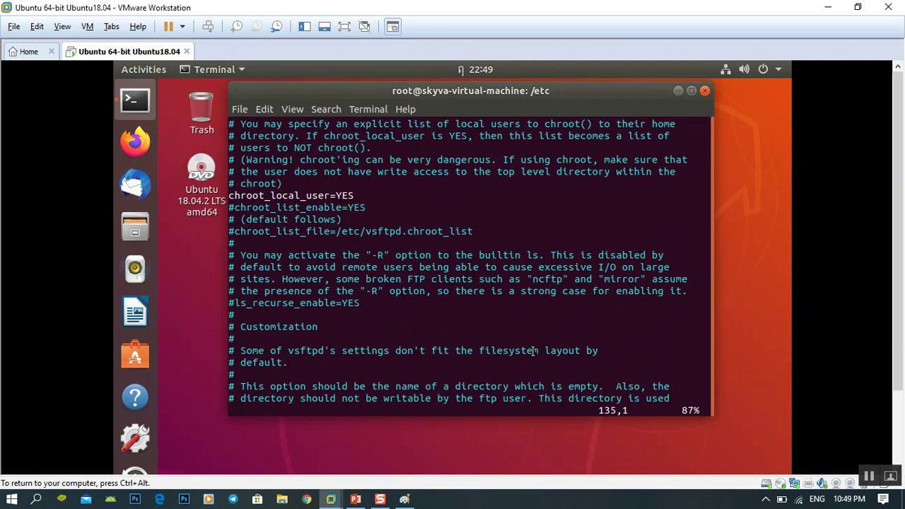
scroll(492, 353, "down", 4)
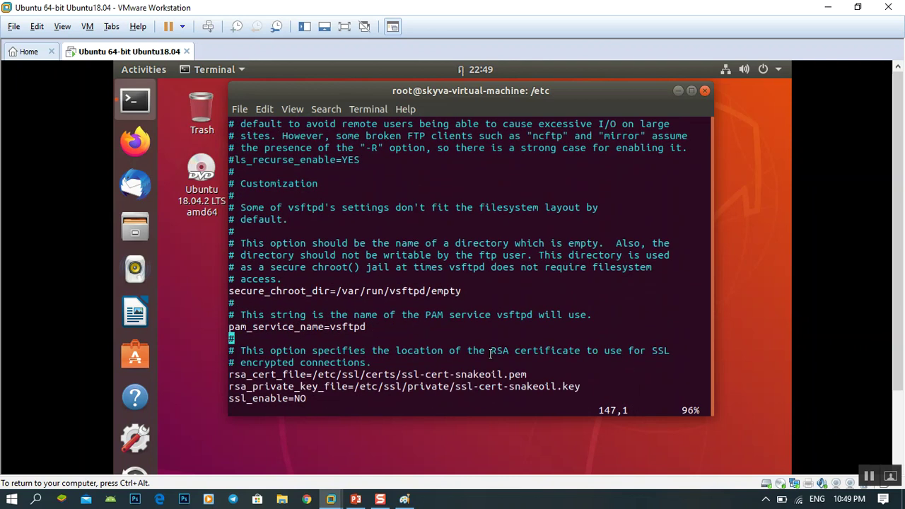
scroll(490, 352, "down", 2)
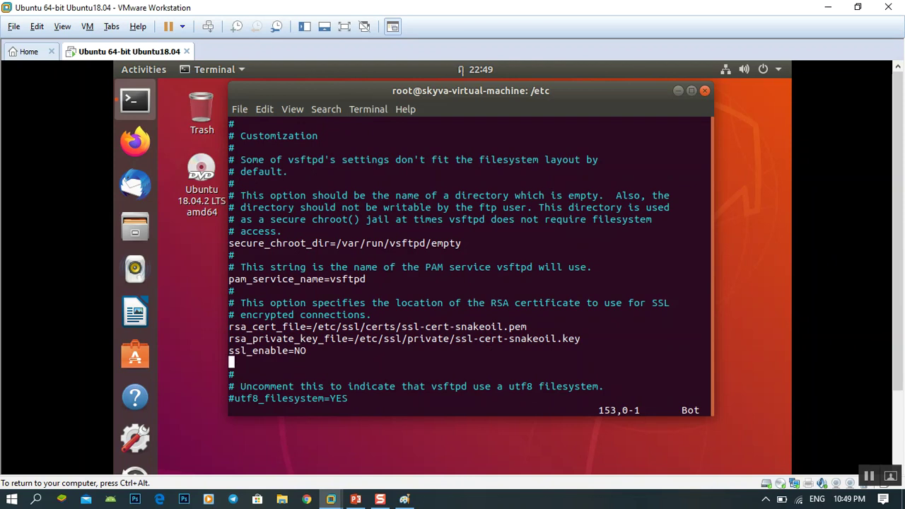
type(":wq")
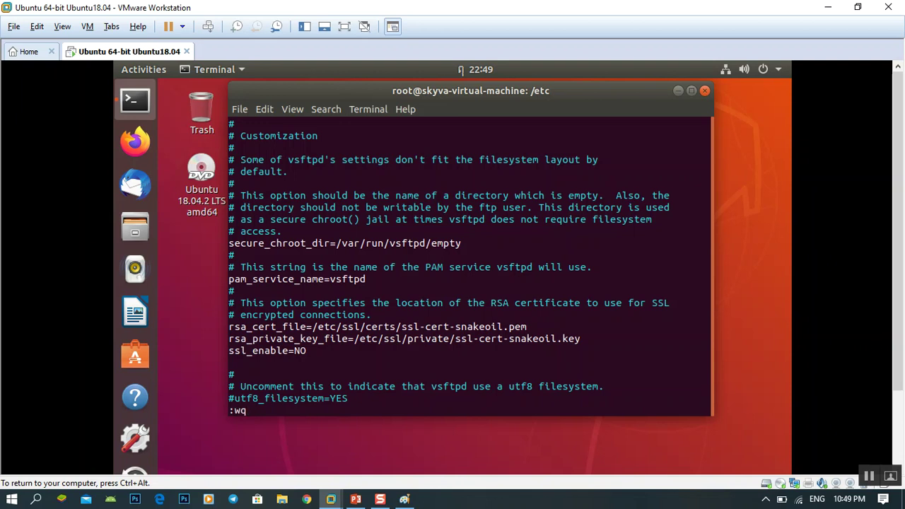
key("Return")
key("Return")
key("Return")
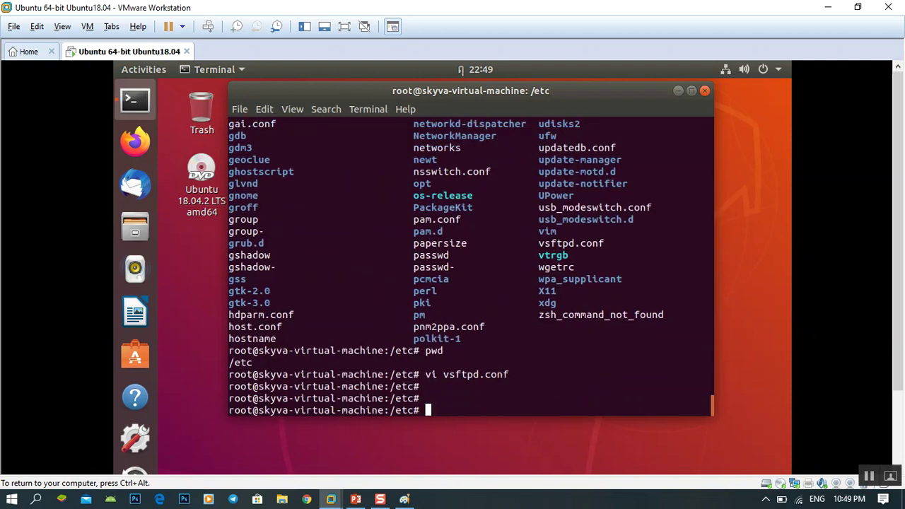
key("Return")
key("Return")
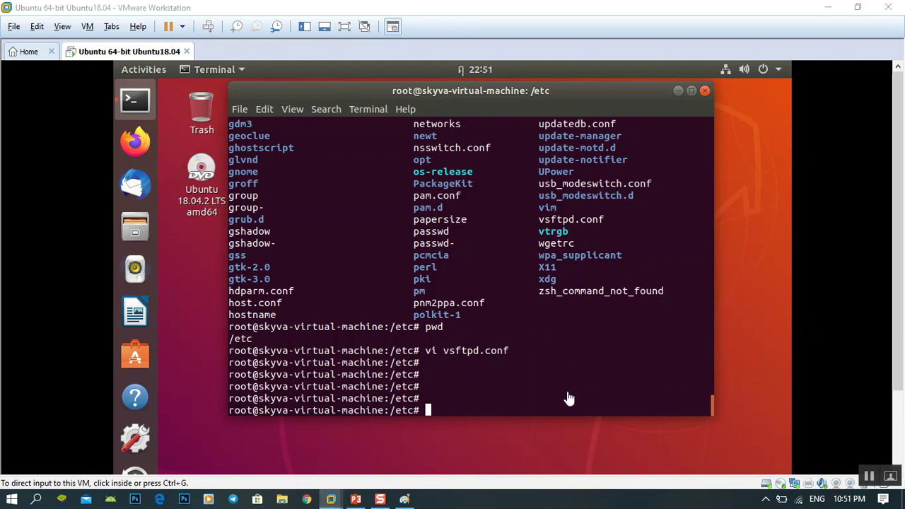
Step: Run 'service vfstpd restart' in the VM terminal; it fails with unit not found
left_click(568, 392)
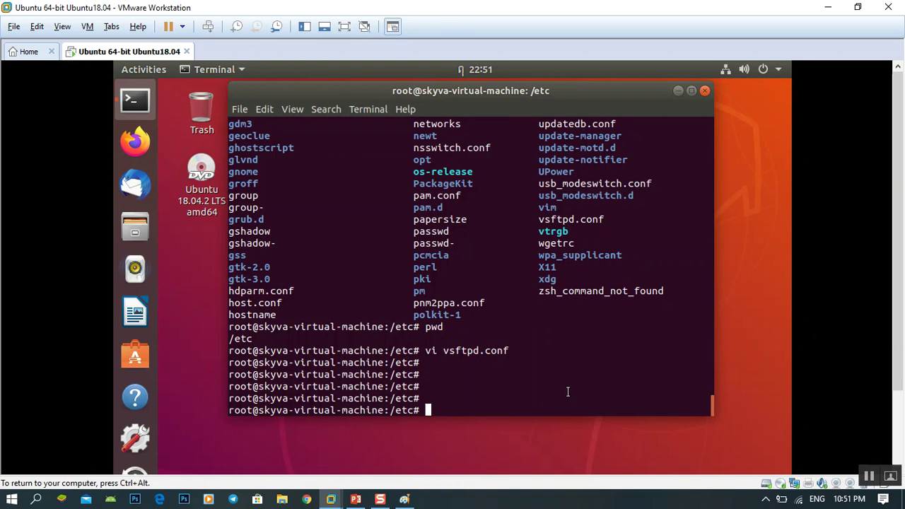
type("service vs")
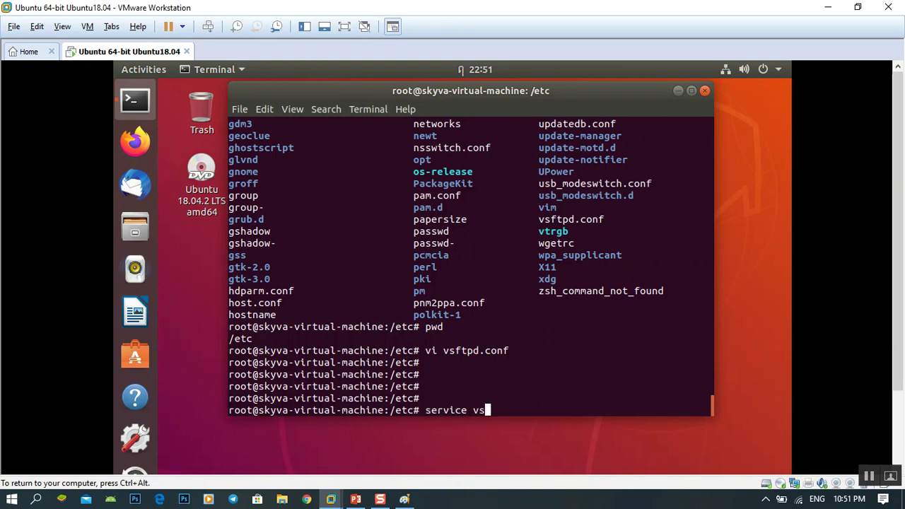
key("BackSpace")
type("fstps")
key("BackSpace")
type("d restart")
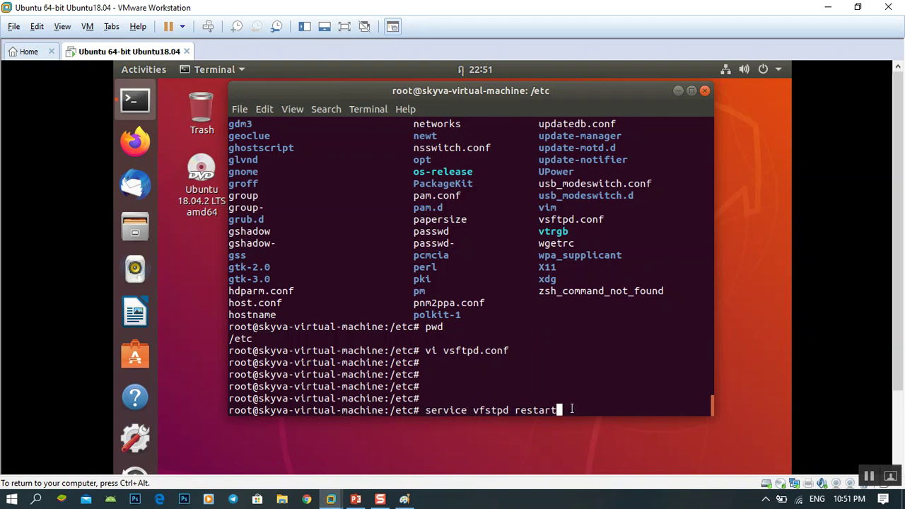
key("Return")
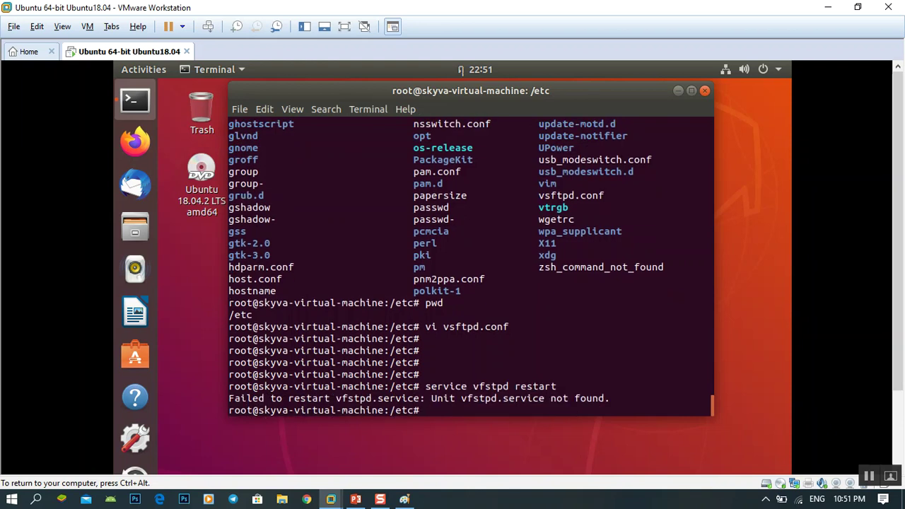
key("Up")
Step: Correct the recalled command to 'service vsftpd restart' and run it successfully
key("Left")
key("Left")
key("Left")
key("Left")
key("Left")
key("Left")
key("Left")
key("Left")
key("Left")
key("Left")
key("Left")
key("Left")
key("BackSpace")
key("Right")
type("f")
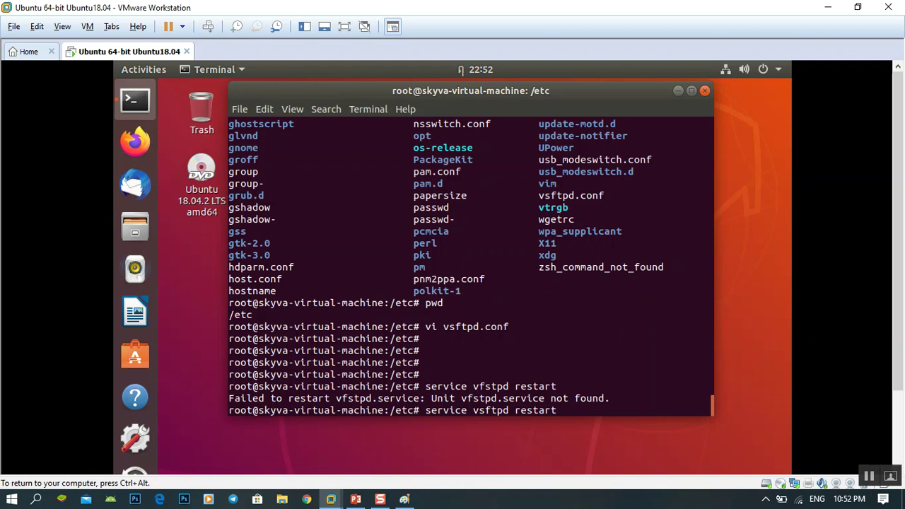
key("Return")
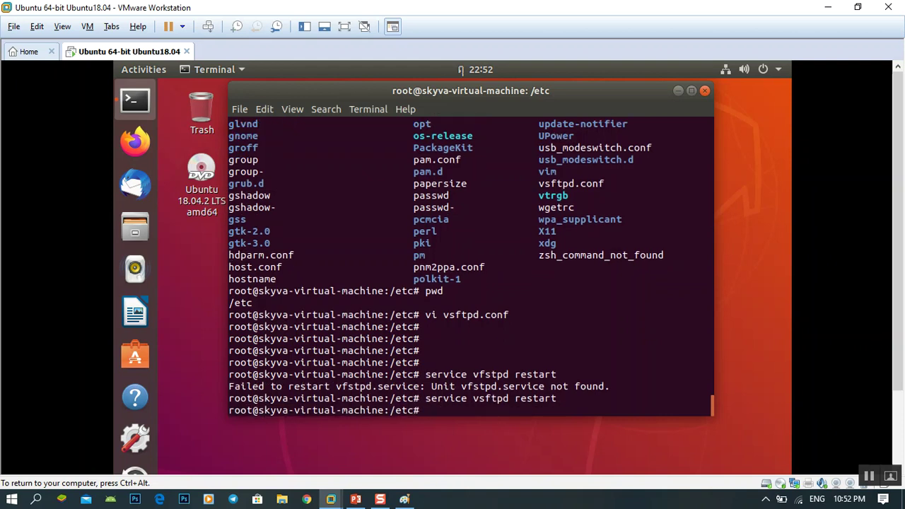
Step: Run 'service vsftpd status' to check the FTP server is active (running)
key("Up")
key("BackSpace")
key("BackSpace")
key("BackSpace")
key("BackSpace")
key("BackSpace")
key("BackSpace")
key("BackSpace")
type("sa")
key("BackSpace")
type("ta")
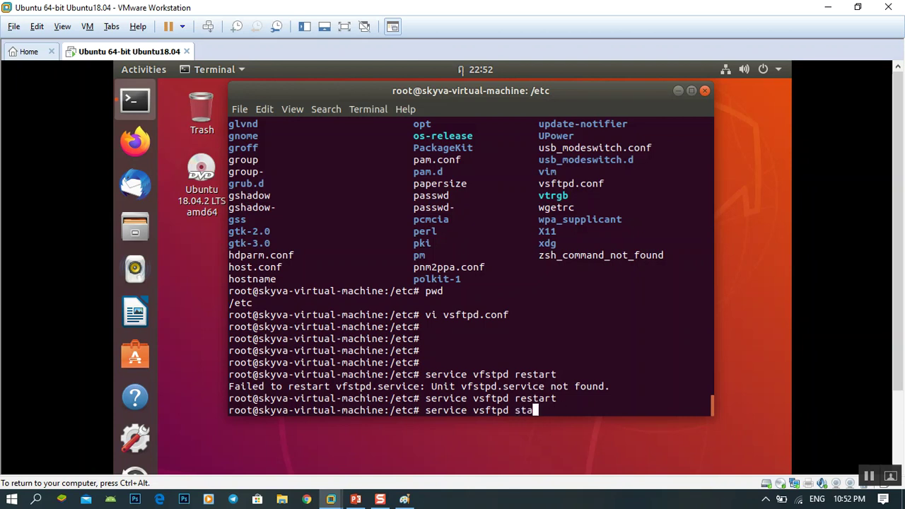
type("tus")
key("Return")
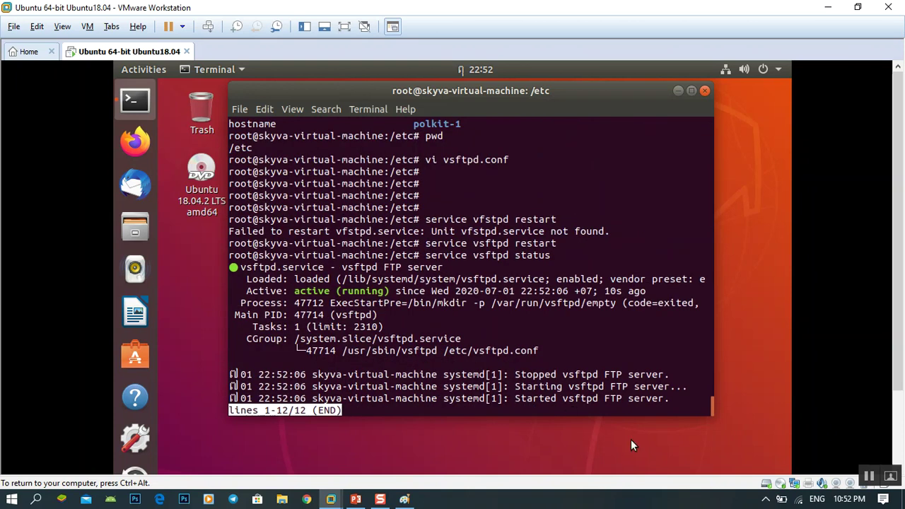
Step: Highlight the 'active (running)' status and the earlier misspelled vfstpd restart command
left_click_drag(294, 291, 394, 292)
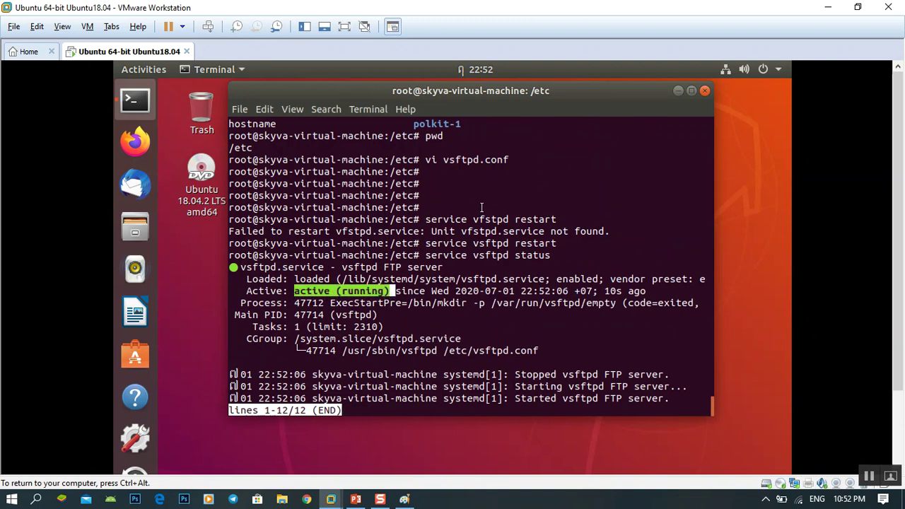
left_click_drag(556, 220, 424, 220)
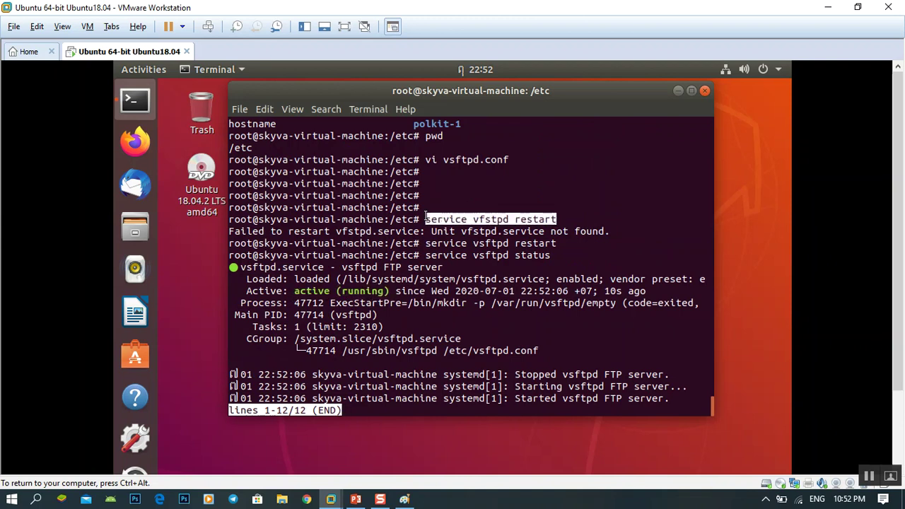
left_click(491, 218)
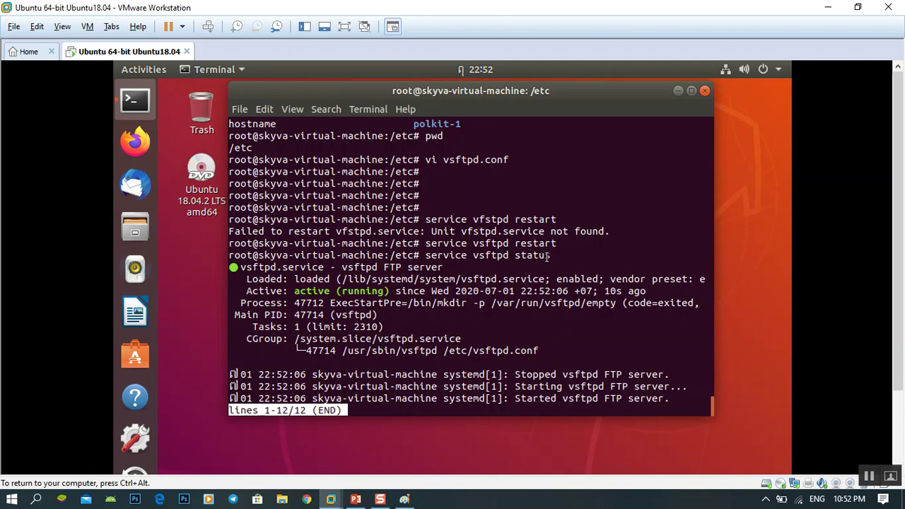
left_click_drag(295, 291, 391, 290)
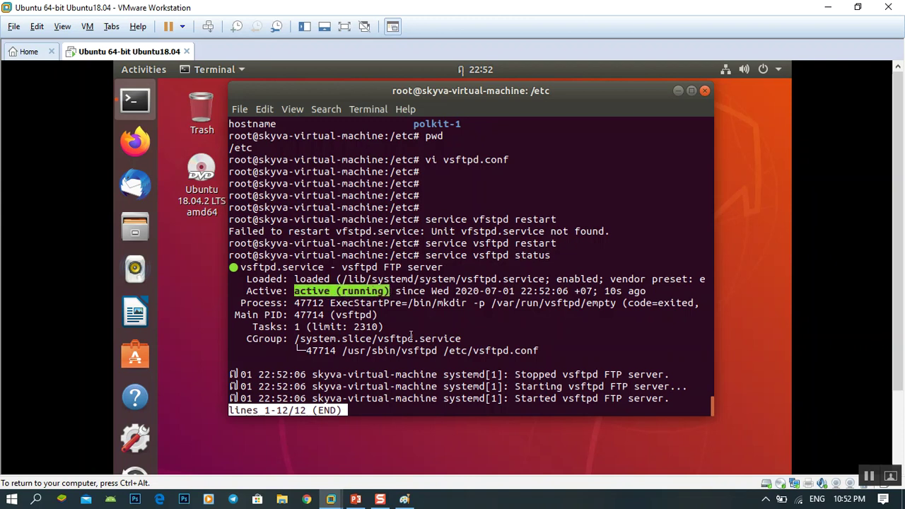
left_click(412, 330)
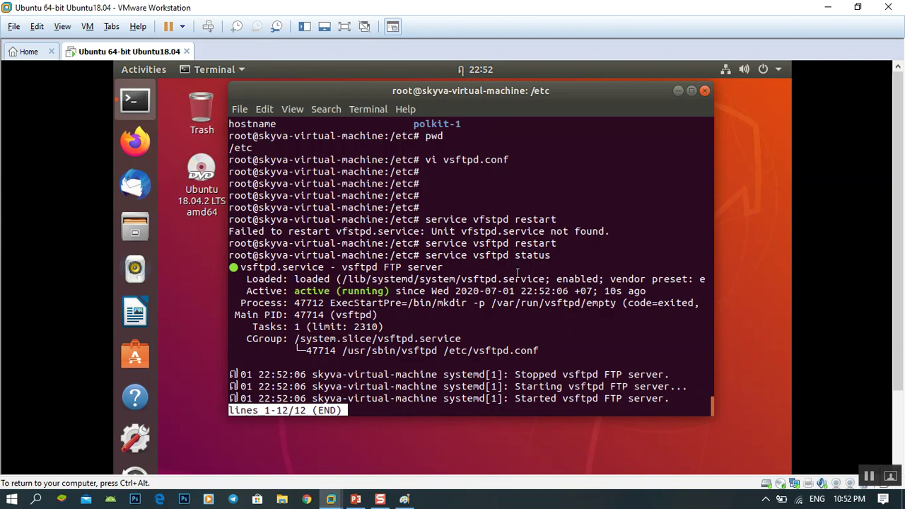
Step: Exit the status pager with q and minimize VMware Workstation to reveal FileZilla
key("q")
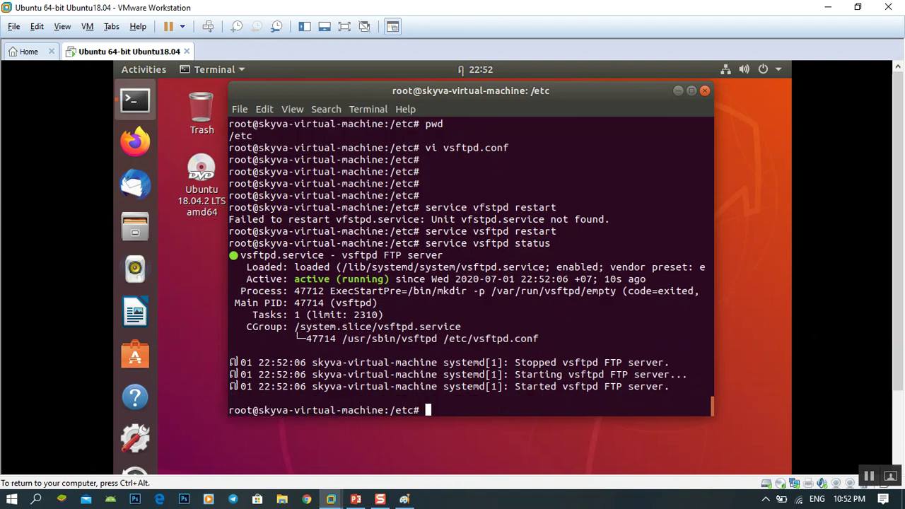
key("Return")
key("Return")
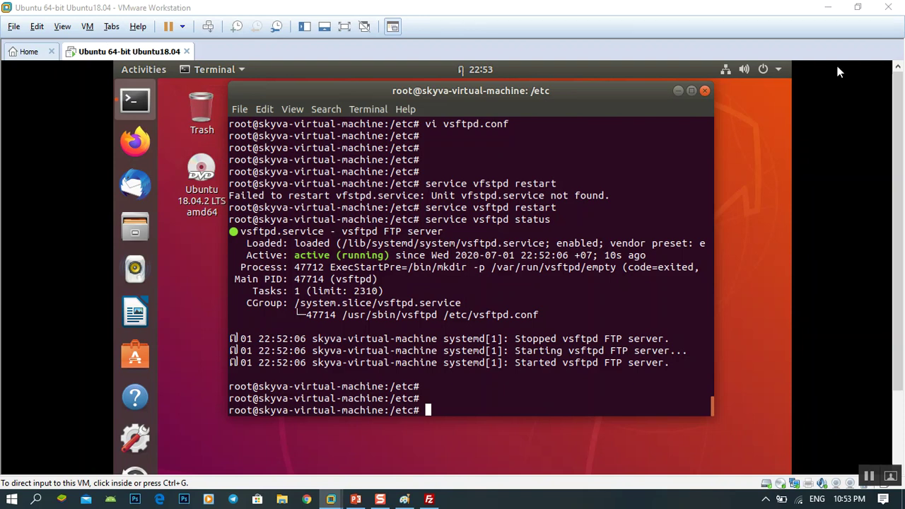
left_click(830, 9)
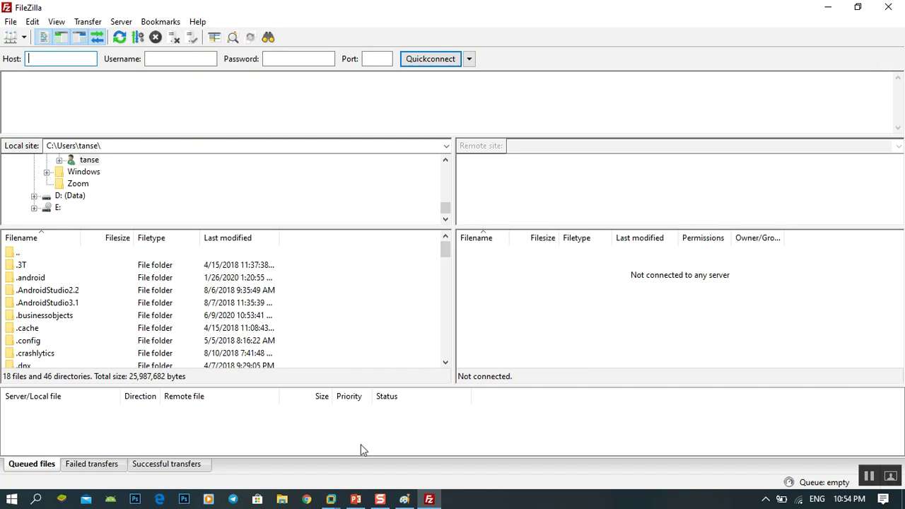
Step: Briefly restore the Ubuntu VM window, nudge its terminal, and minimize it again
left_click(331, 500)
left_click(371, 463)
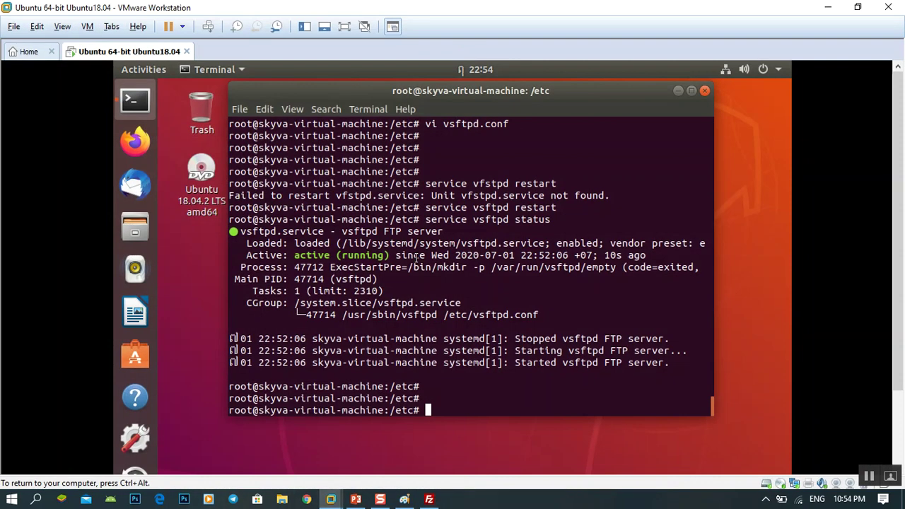
left_click_drag(399, 92, 412, 107)
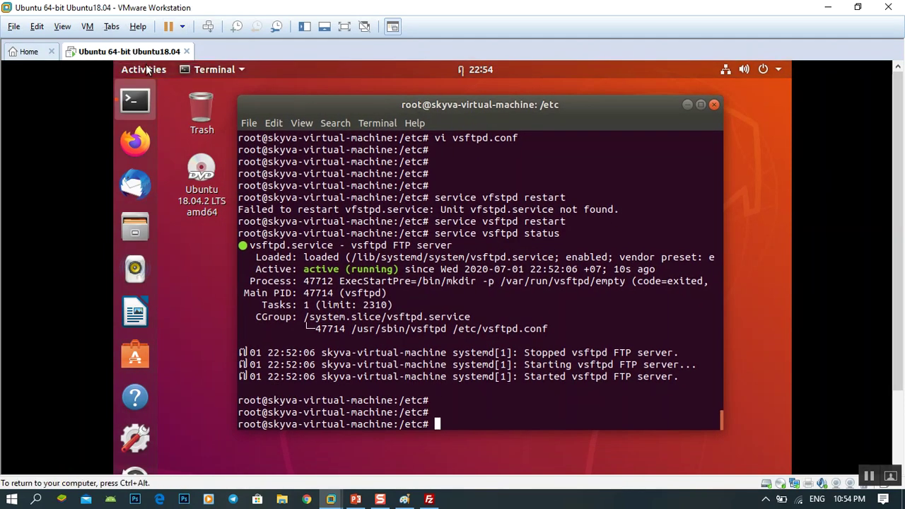
left_click(829, 7)
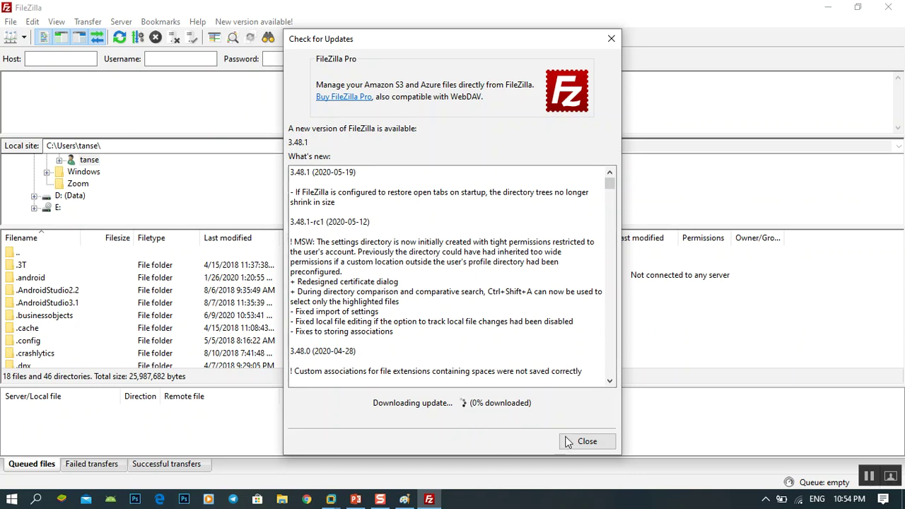
Step: Close FileZilla's Check for Updates dialog and tab to the password field
left_click(587, 441)
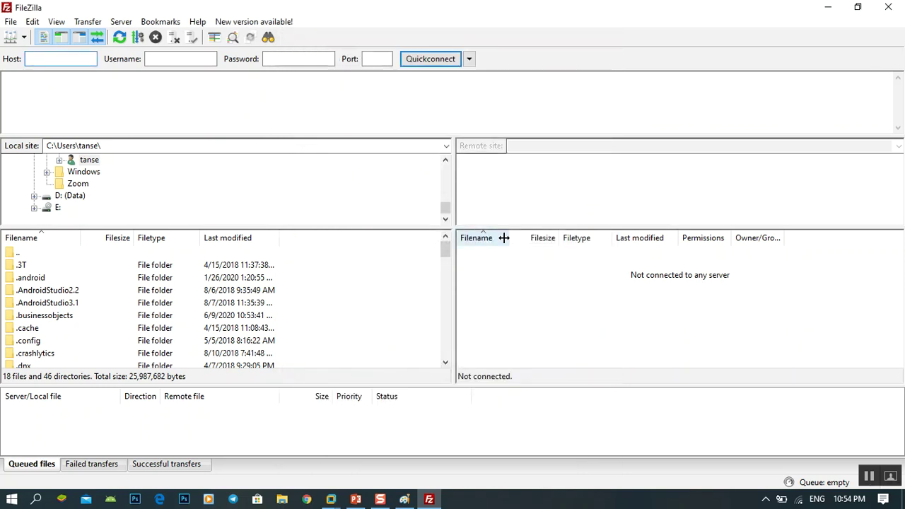
key("Tab")
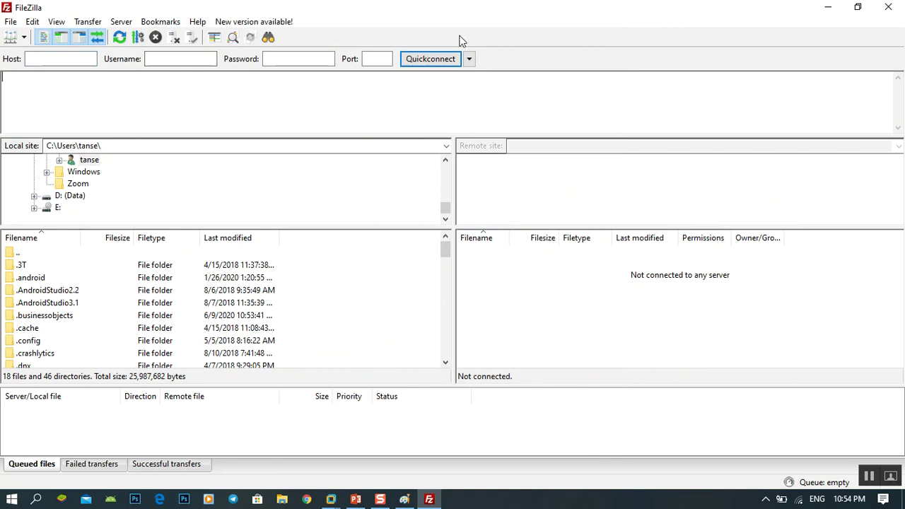
key("Tab")
Step: Run ifconfig in the VM terminal and select ens33's address 192.168.8.139
mouse_move(331, 498)
left_click(385, 440)
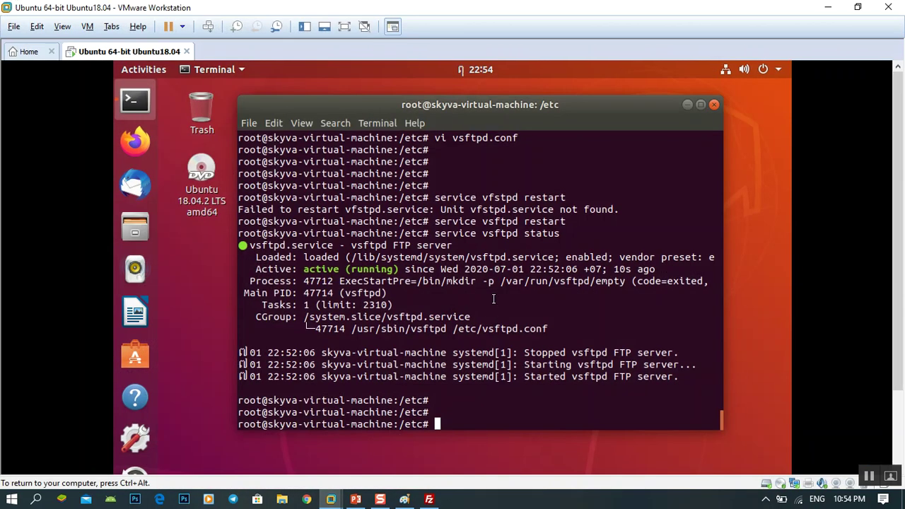
type("ifconfig")
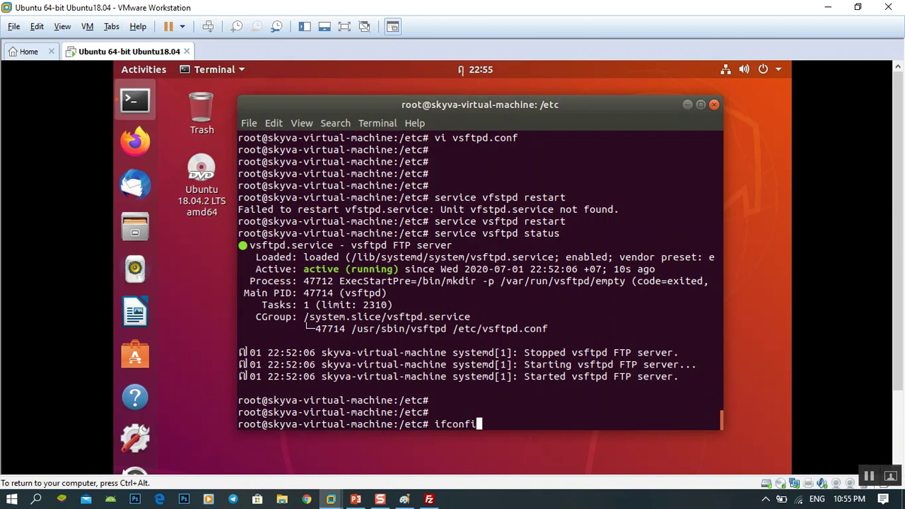
key("Return")
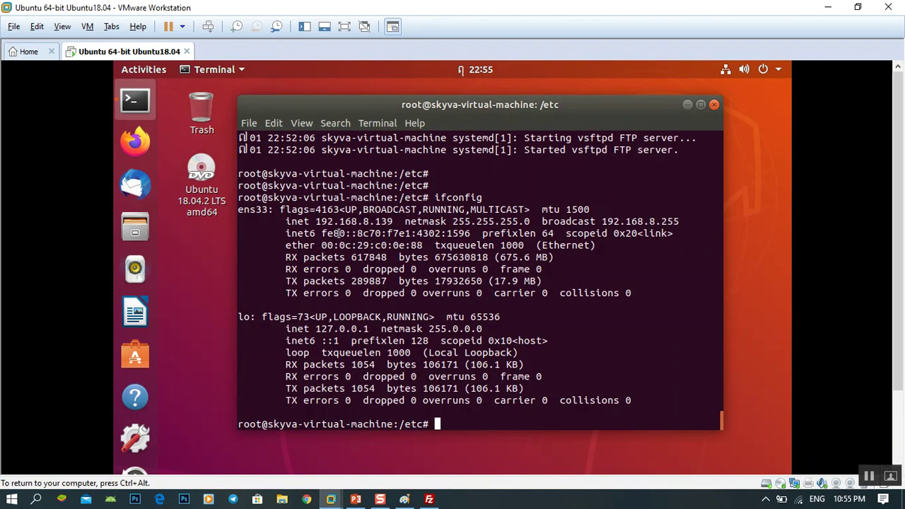
left_click_drag(315, 222, 393, 221)
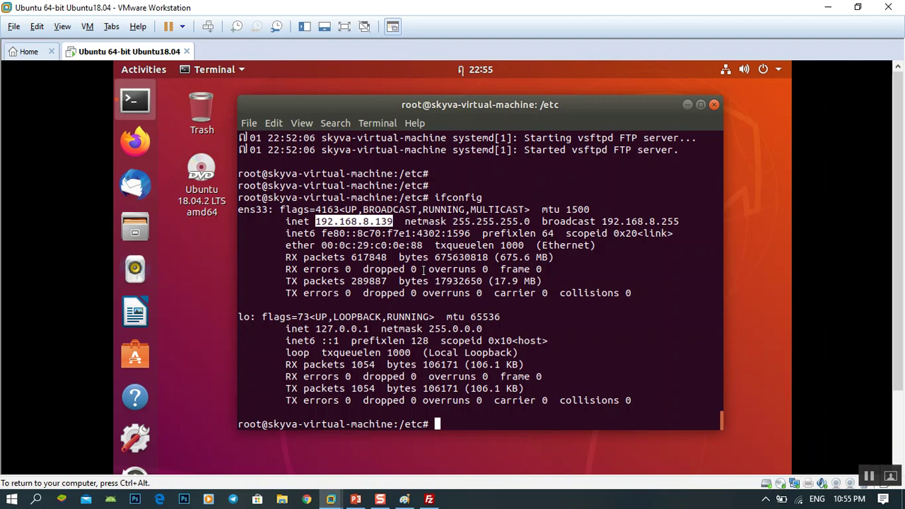
left_click(9, 502)
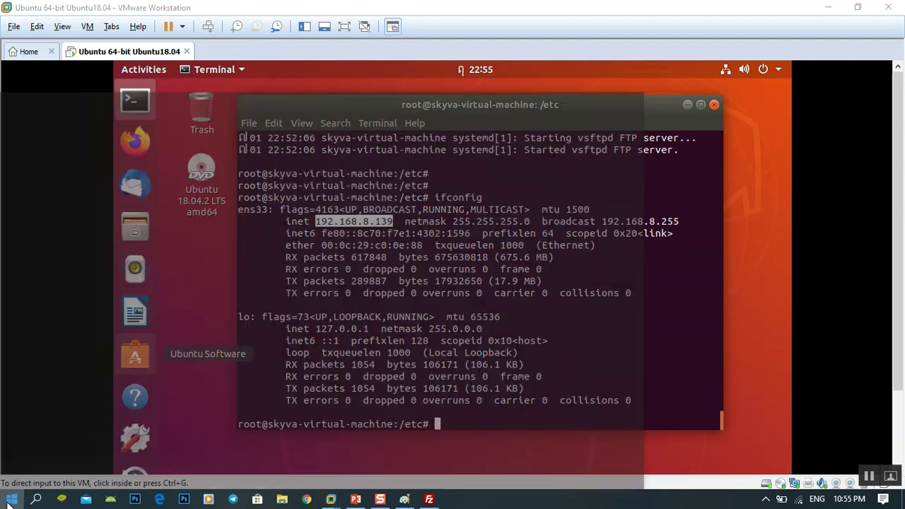
Step: Launch Command Prompt by searching cmd in Start and move it beside the VM
type("r")
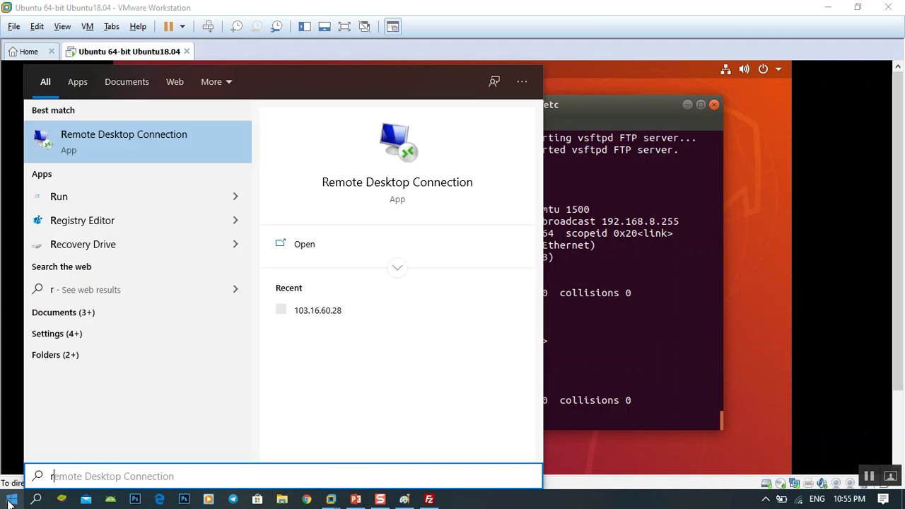
key("BackSpace")
type("cmd")
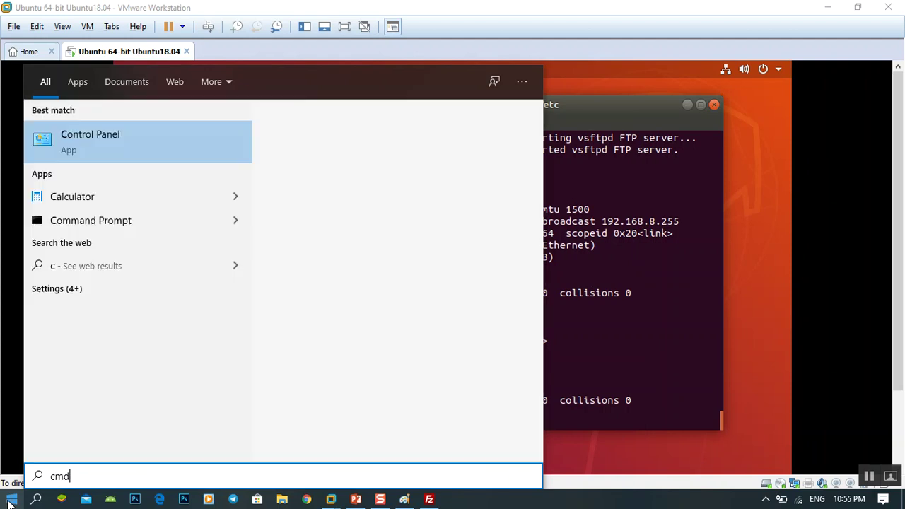
key("Return")
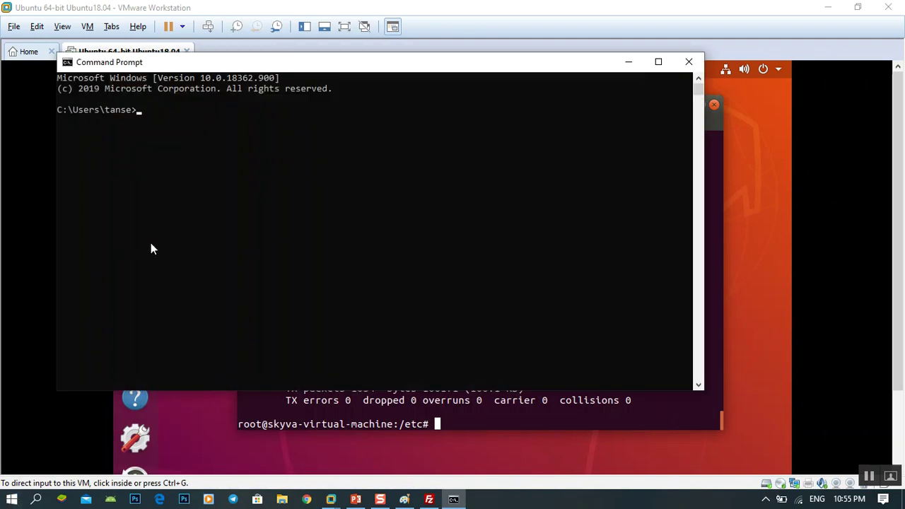
left_click_drag(228, 70, 387, 262)
left_click(381, 323)
Step: Ping 192.168.8.139 and confirm 4 replies with 0% packet loss
type("ping ")
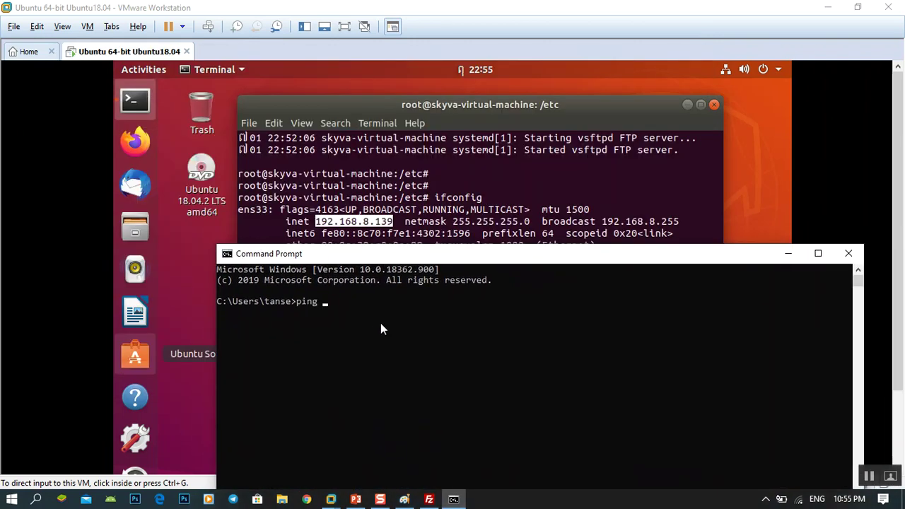
type("192.1")
type("68.8.139")
key("Return")
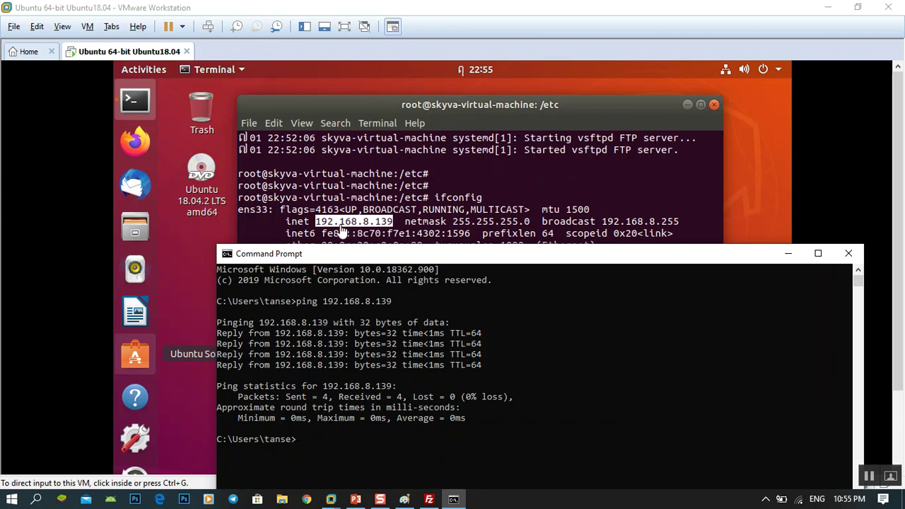
left_click_drag(395, 259, 373, 256)
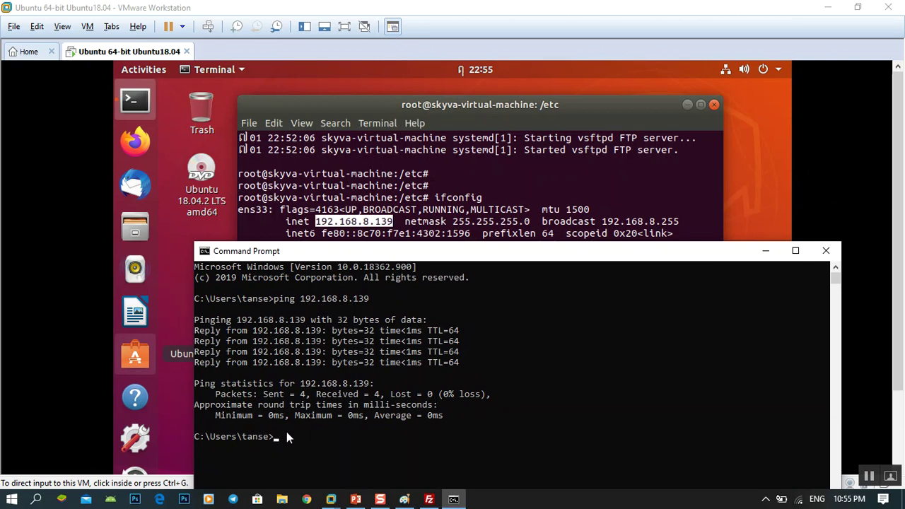
left_click_drag(361, 259, 340, 249)
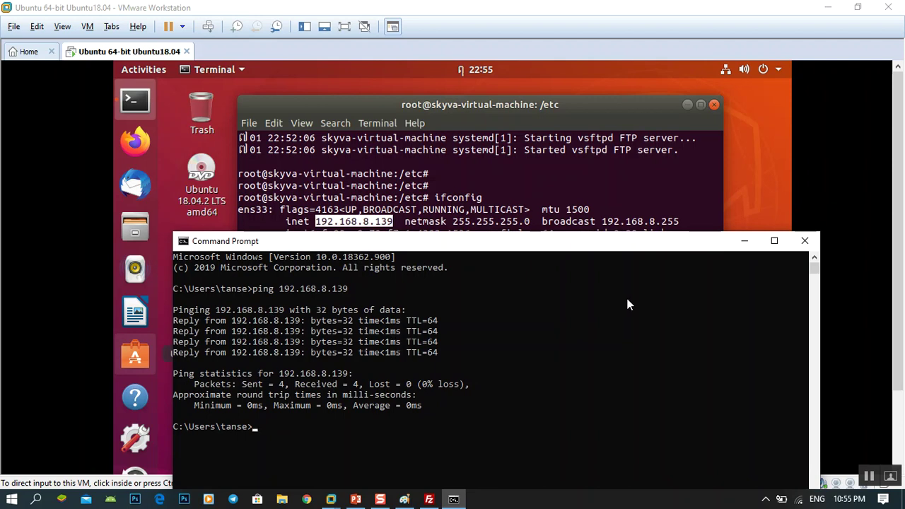
left_click(432, 499)
Step: Enter 192.168.8.139 in FileZilla's Host field after briefly checking the VM window
left_click(72, 60)
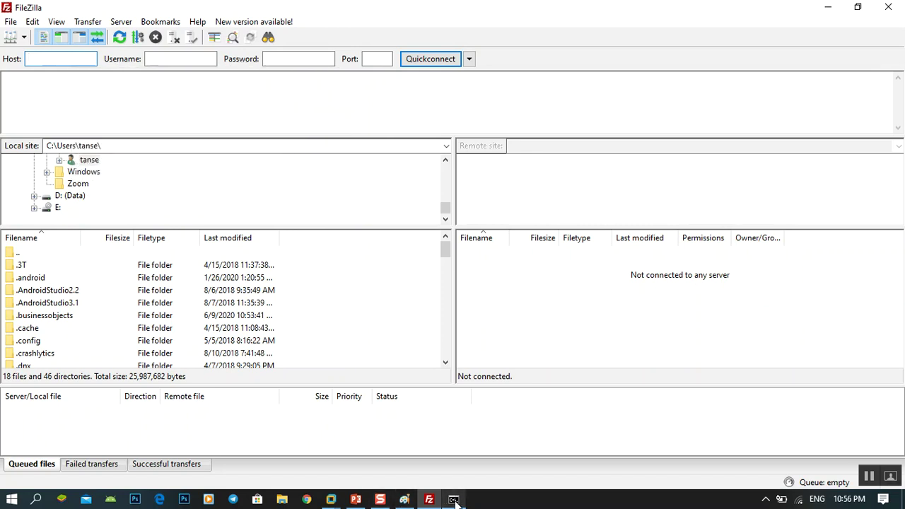
left_click(331, 499)
left_click(388, 440)
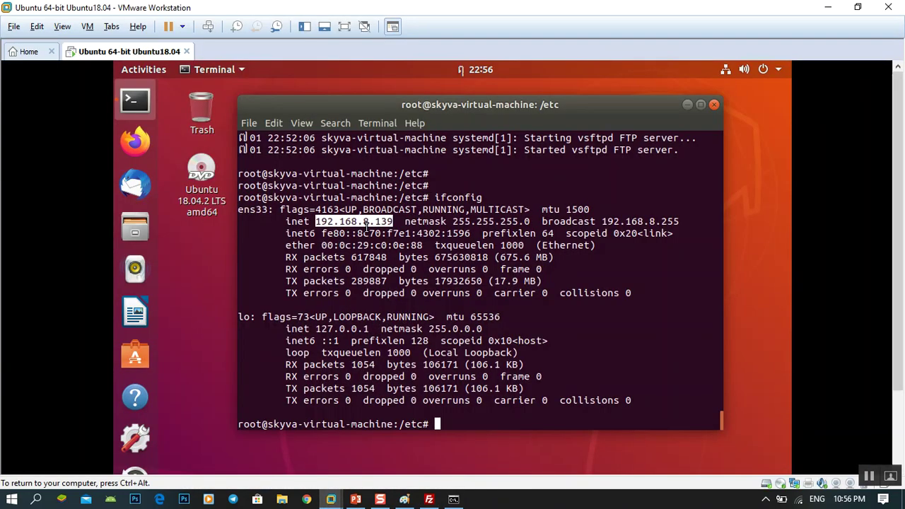
left_click(429, 499)
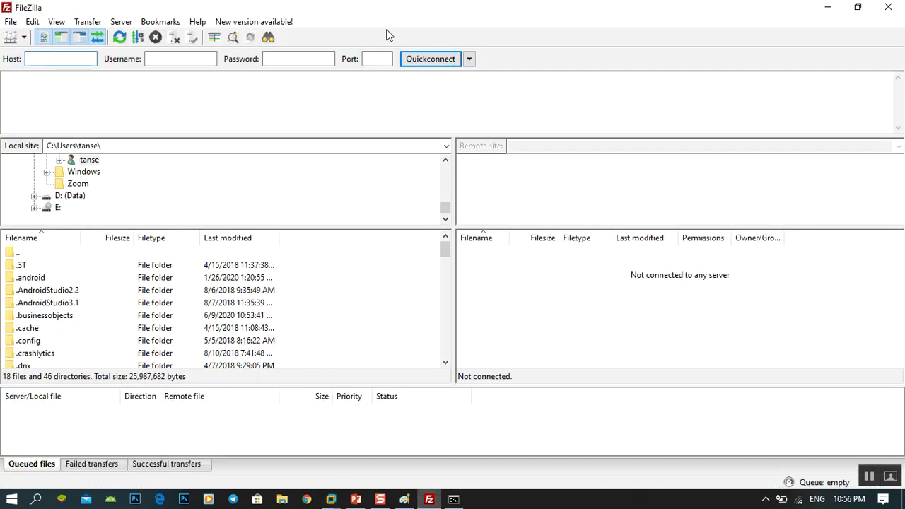
left_click_drag(438, 8, 548, 259)
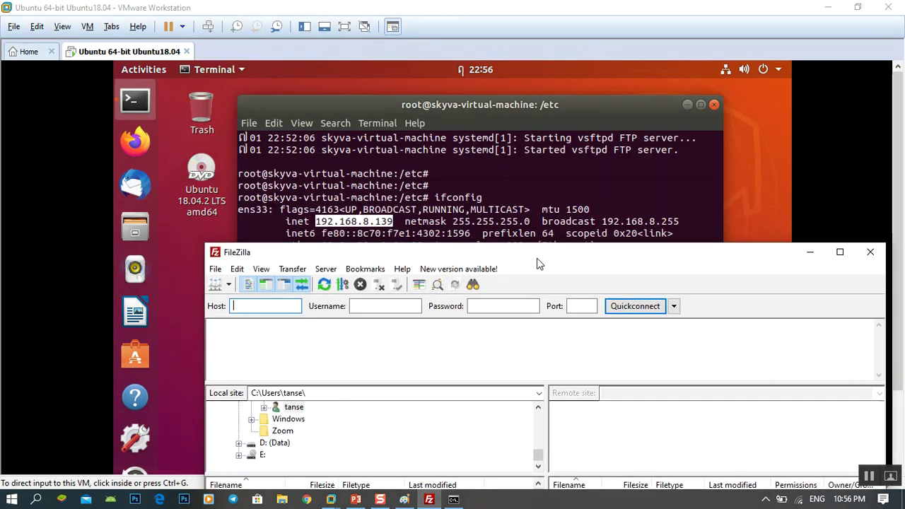
type("192.168.")
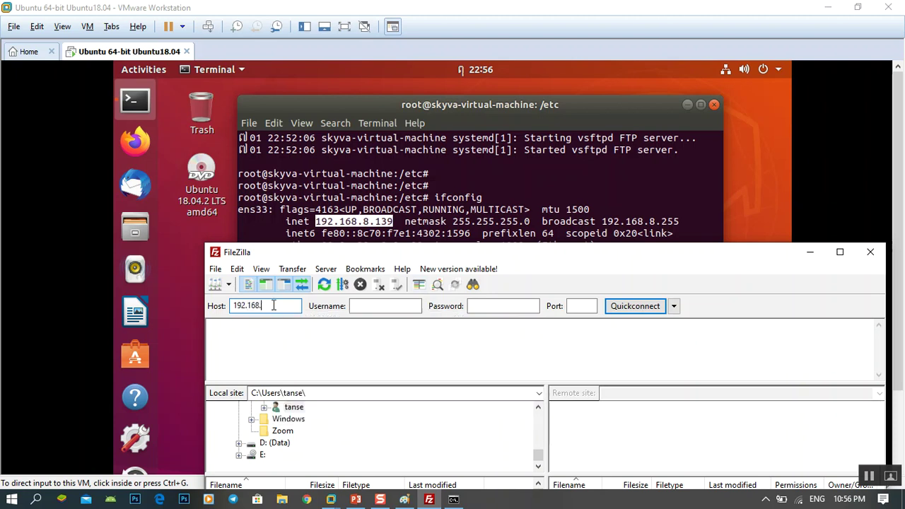
type("8.139")
Step: Maximize FileZilla, select the Username and Password fields, then return to the Ubuntu terminal
left_click_drag(436, 254, 386, 260)
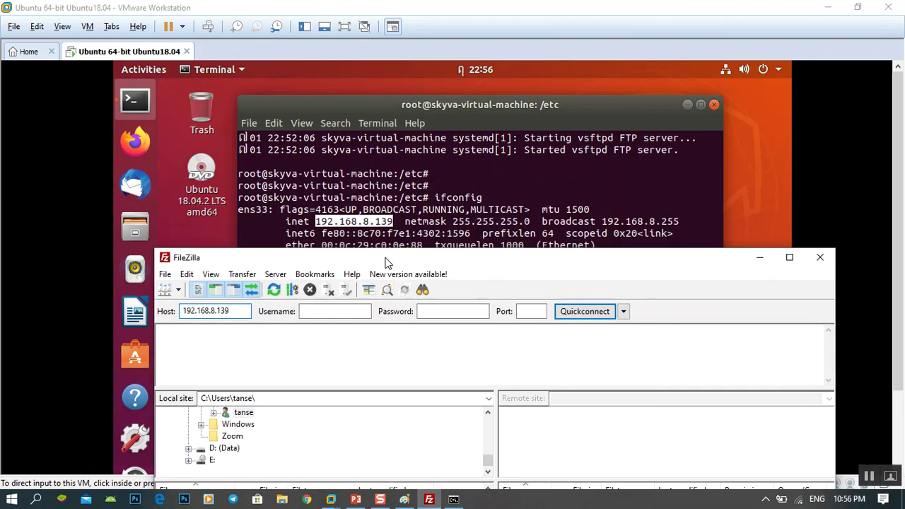
left_click_drag(386, 262, 333, 89)
double_click(333, 89)
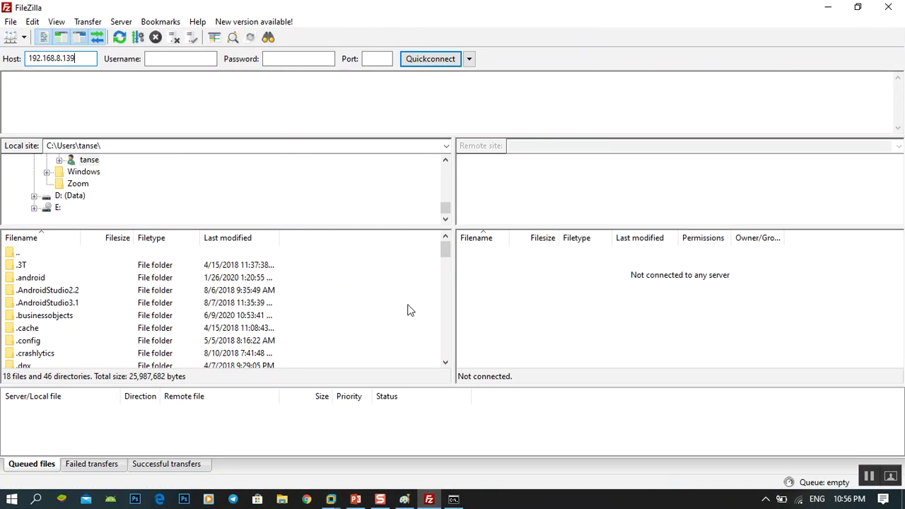
left_click(869, 478)
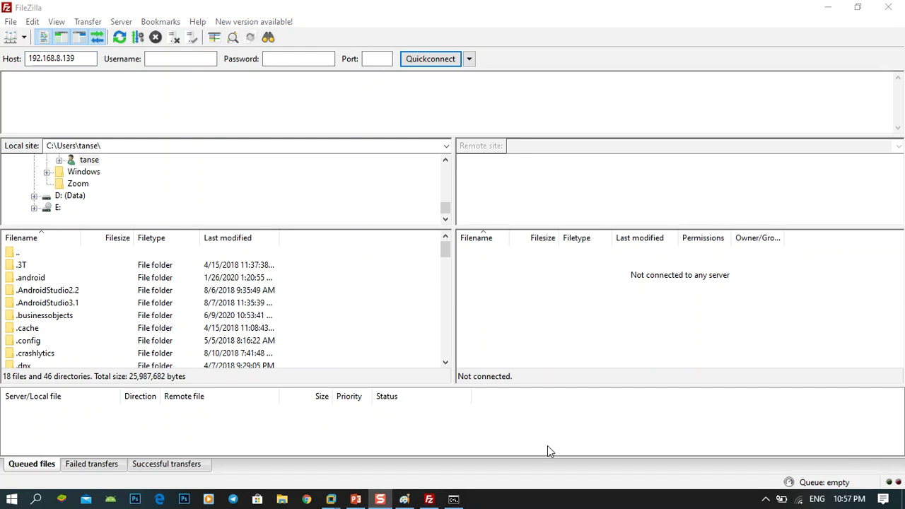
left_click(173, 58)
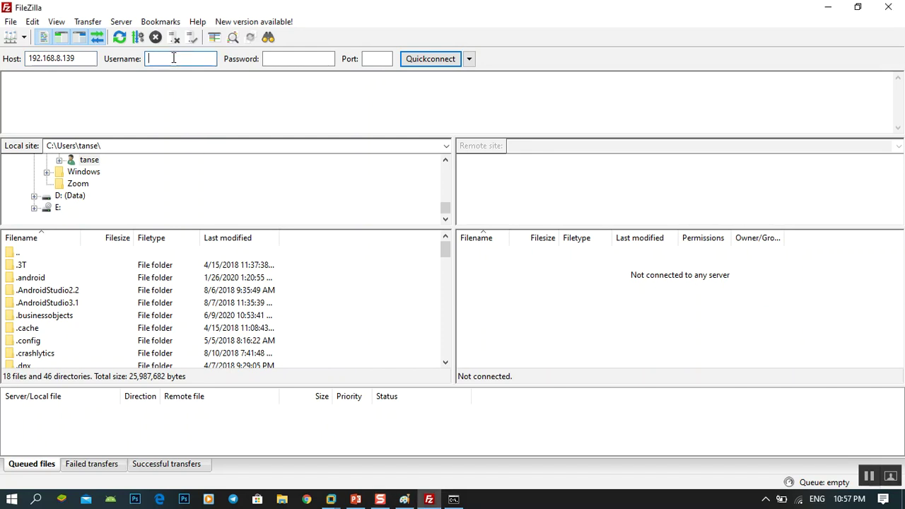
left_click(286, 64)
mouse_move(330, 500)
left_click(375, 440)
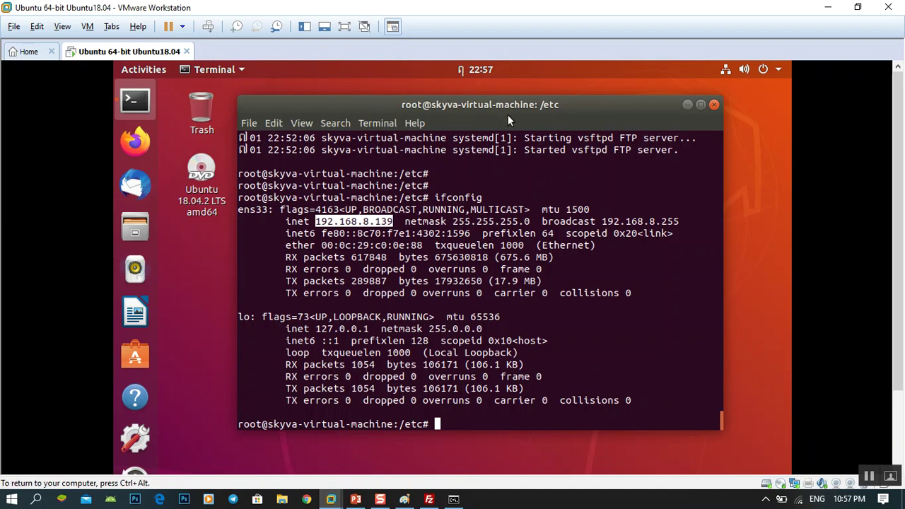
left_click_drag(498, 106, 484, 99)
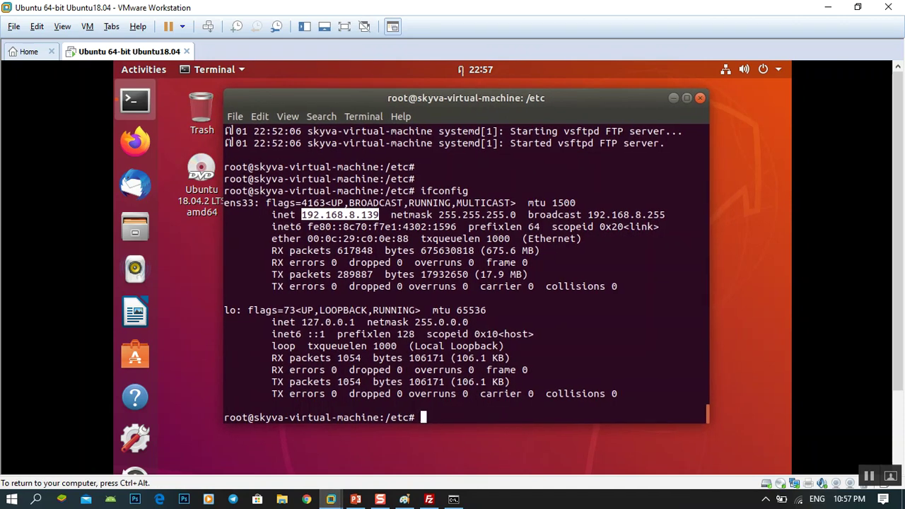
left_click(506, 382)
type("vi /e")
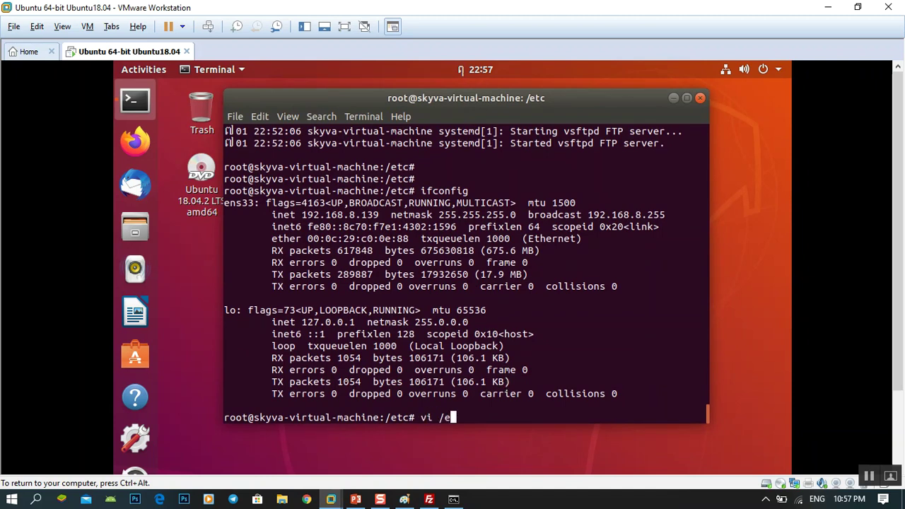
type("tc/passwd")
key("Return")
key("Down")
key("Down")
key("Down")
key("Down")
key("Down")
key("Down")
key("Down")
key("Down")
key("Down")
key("Down")
key("Down")
key("Down")
key("Down")
key("Down")
key("Down")
key("Down")
key("Down")
key("Down")
key("Down")
key("Down")
key("Down")
key("Down")
key("Down")
key("Down")
key("Down")
key("Down")
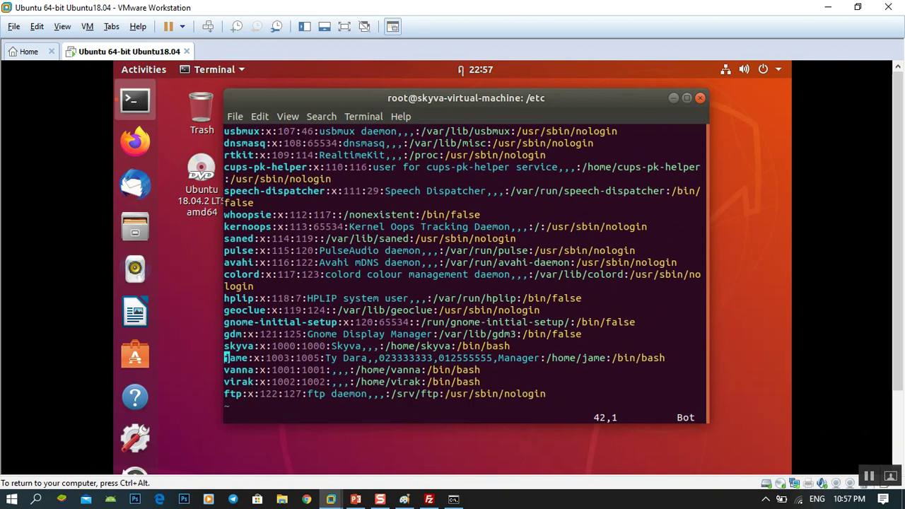
key("Up")
key("Up")
key("Down")
key("Up")
key("Down")
key("Down")
key("Up")
key("Up")
key("Up")
key("Right")
key("Right")
key("Right")
key("Down")
key("Left")
key("Left")
key("Left")
key("Up")
key("Down")
key("Down")
key("Down")
key("Up")
key("Right")
key("Right")
key("Right")
key("Left")
key("Left")
key("Left")
key("Left")
key("Right")
key("Right")
key("Right")
key("Right")
key("Right")
key("Left")
key("Left")
key("Left")
key("Left")
key("Left")
type(":q")
key("Return")
type("p")
key("BackSpace")
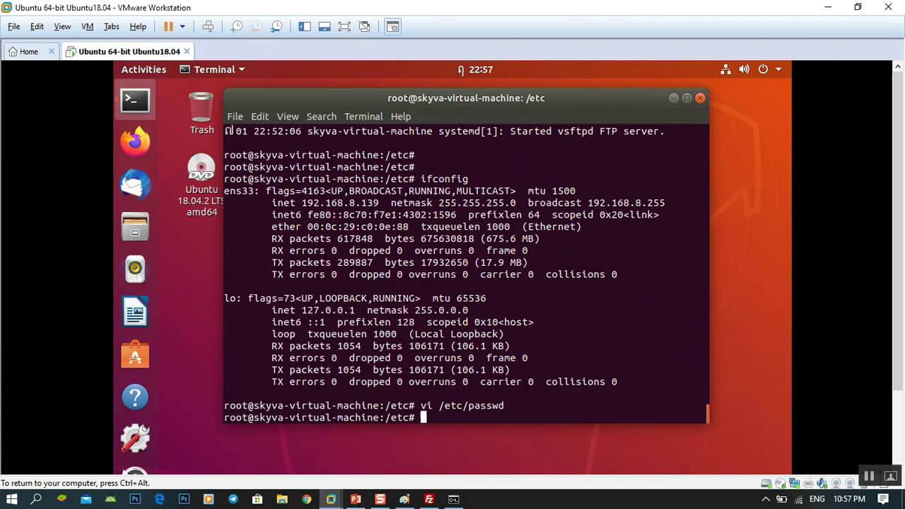
Step: Run passwd for the FTP user, entering and retyping the new password until updated successfully
type("passwd vanna")
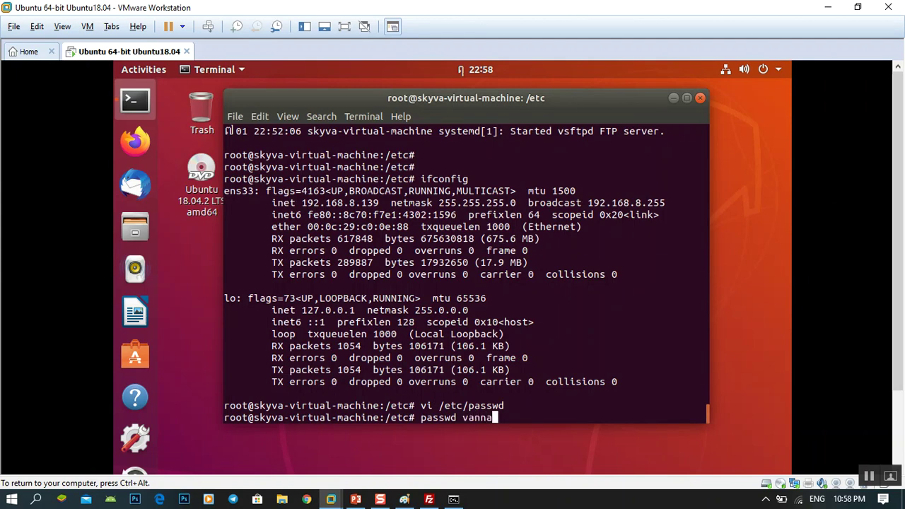
key("Return")
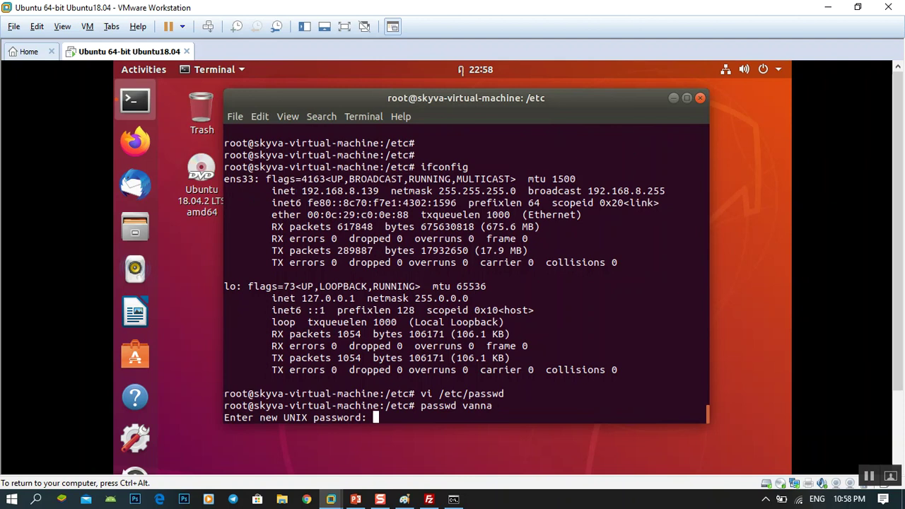
key("Return")
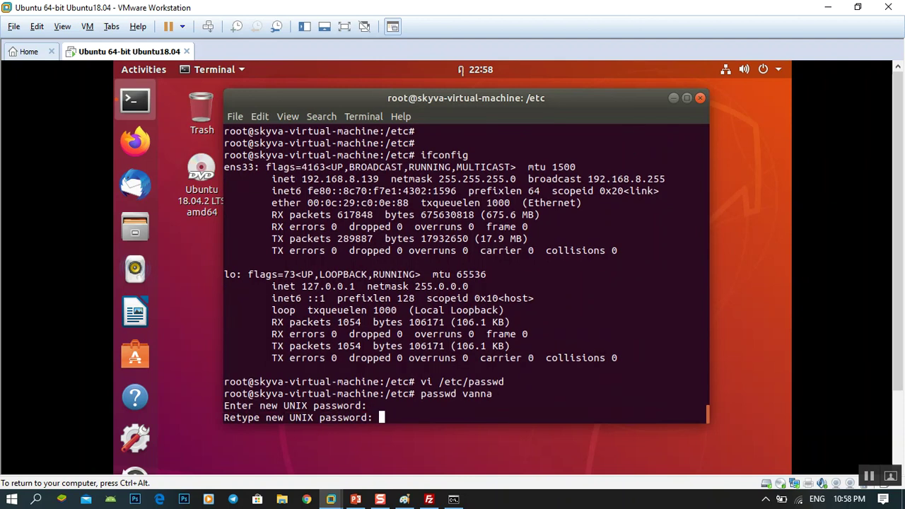
key("Return")
key("Return")
key("Return")
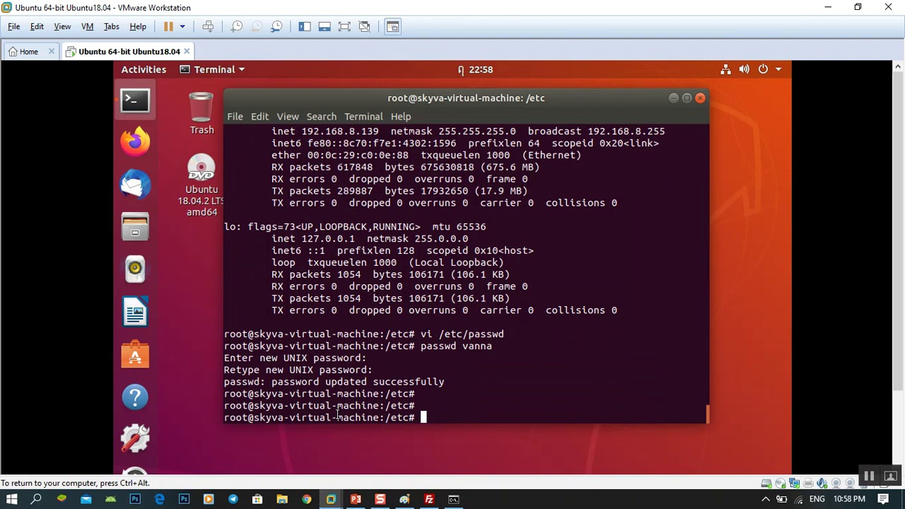
Step: Fill FileZilla's Quickconnect fields with the FTP user's username, password and port 21
left_click(429, 499)
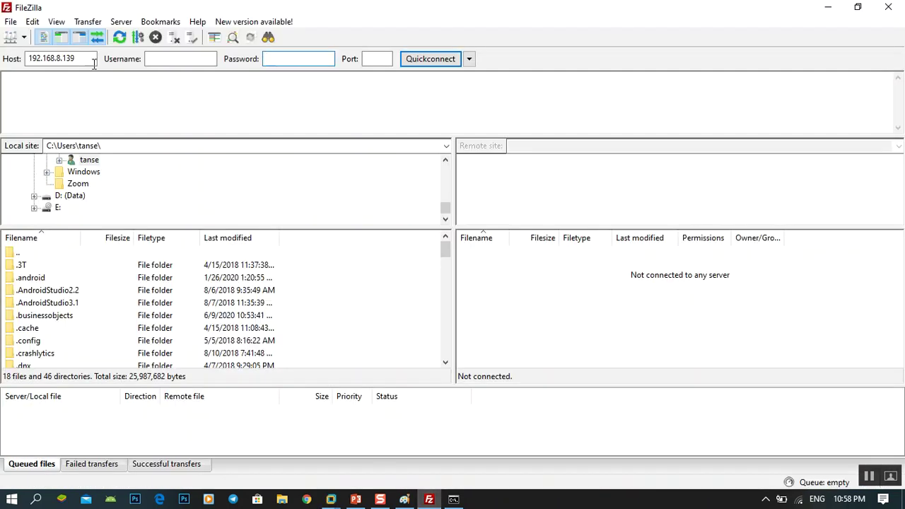
left_click(170, 59)
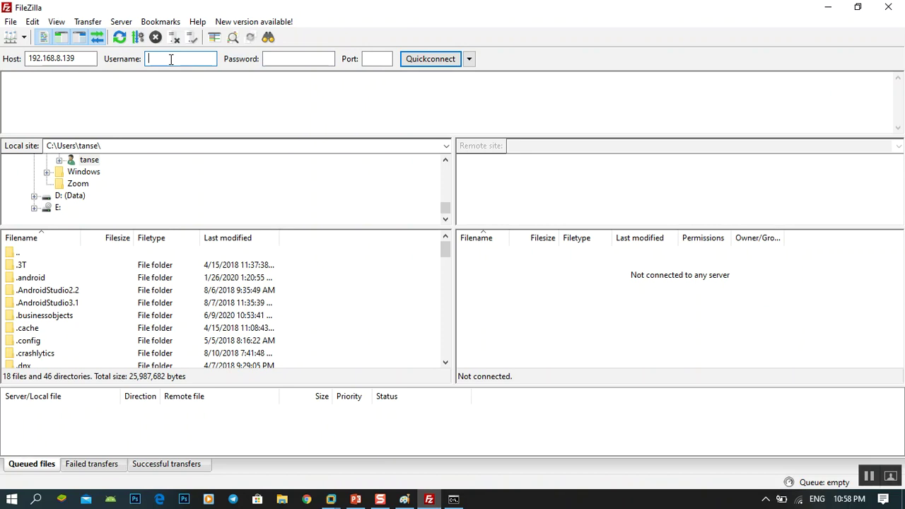
key("Tab")
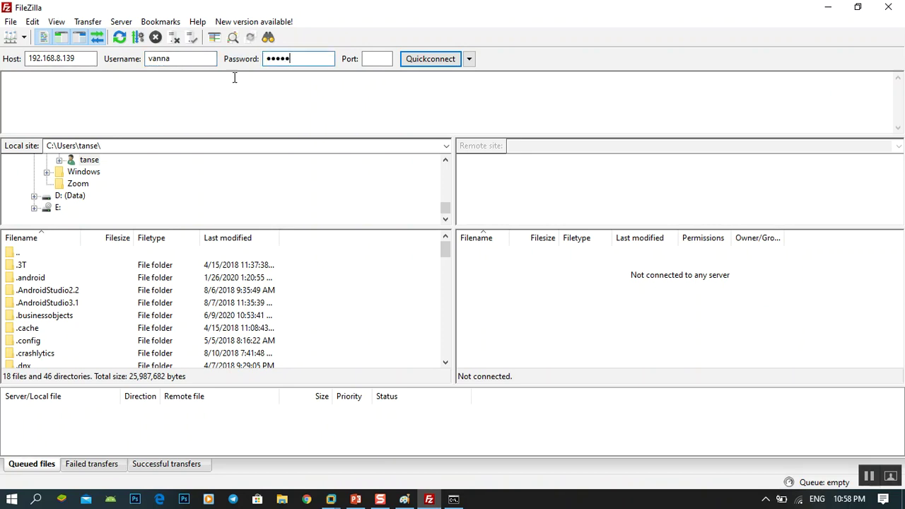
left_click(362, 60)
type("21")
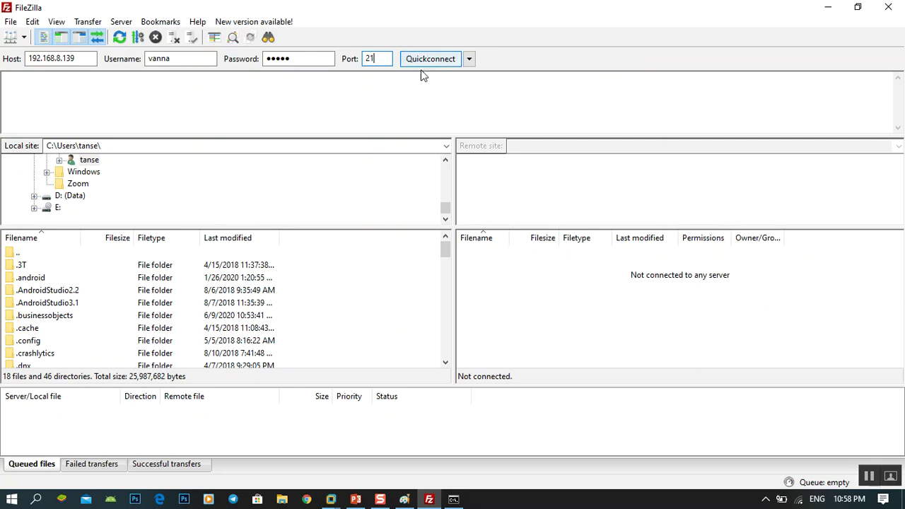
Step: Connect to 192.168.8.139, accept remembering passwords, and read the writable-root chroot error
left_click(433, 62)
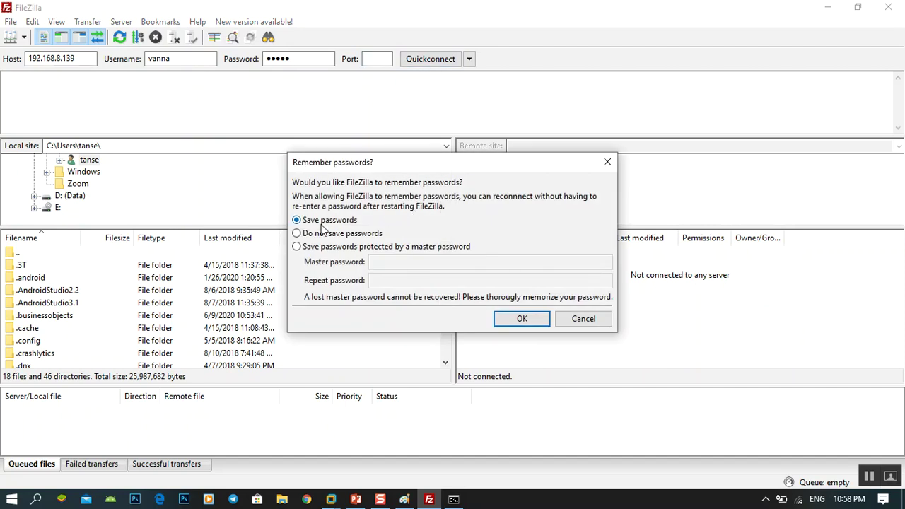
left_click(521, 319)
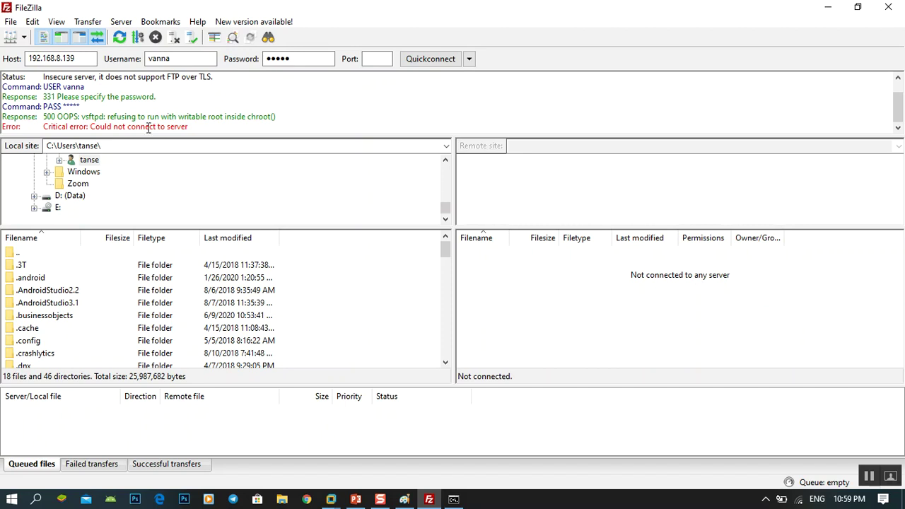
left_click_drag(97, 125, 229, 143)
left_click(219, 129)
left_click(80, 55)
Step: Rerun ping 192.168.8.139 in Command Prompt
left_click(453, 499)
left_click_drag(416, 245, 267, 99)
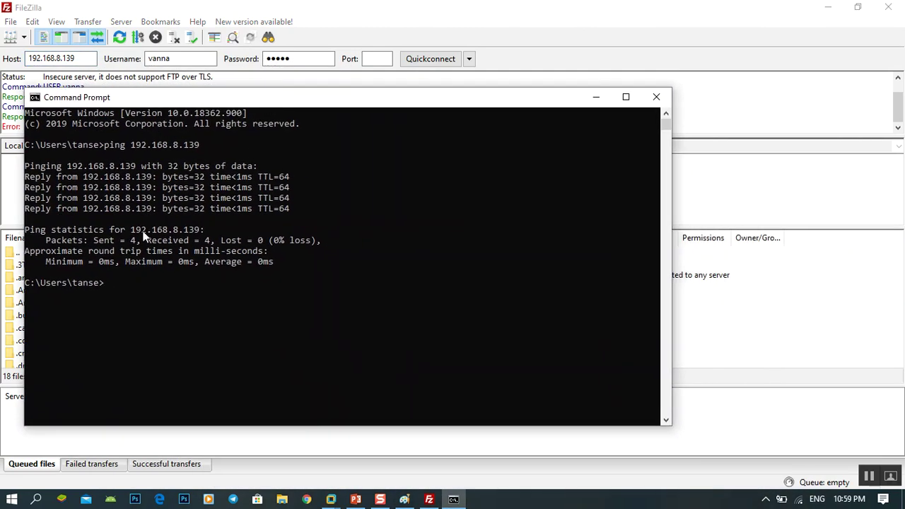
left_click(220, 295)
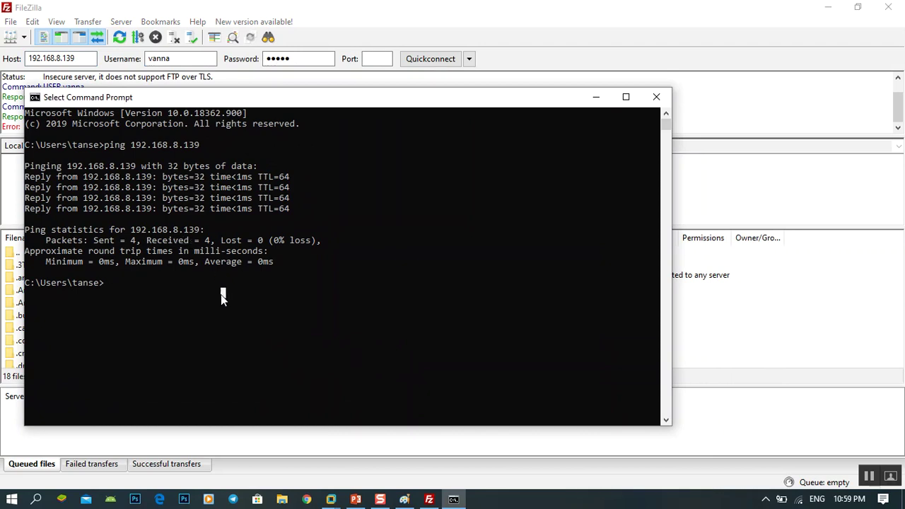
key("Up")
key("Return")
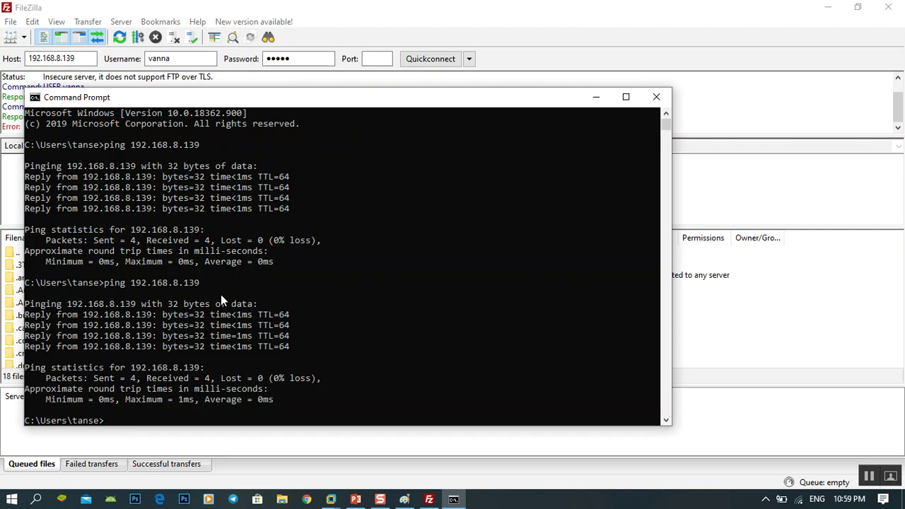
Step: Ping 192.168.8.140 and stop the unanswered ping with Ctrl+C
key("Up")
key("BackSpace")
key("BackSpace")
type("40")
key("Return")
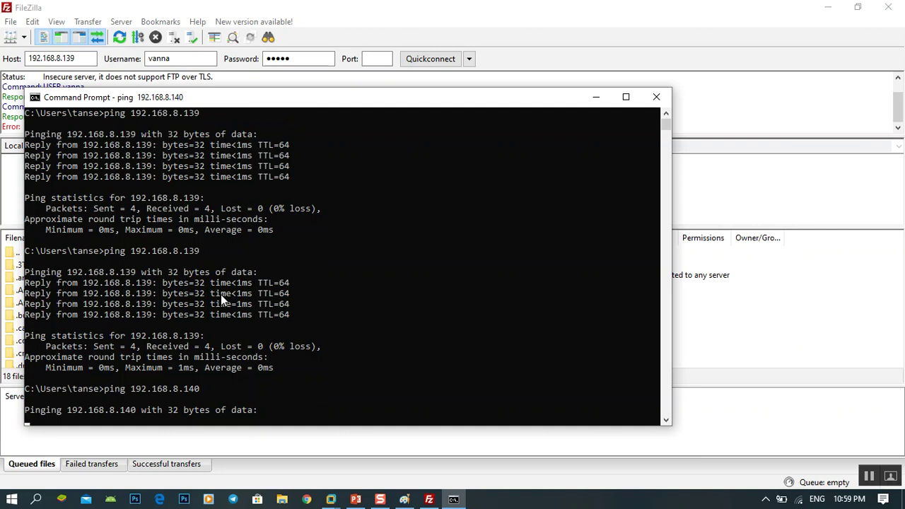
key("ctrl+c")
Step: Ping 192.168.8.139 again, getting replies, then minimize Command Prompt
key("Up")
key("BackSpace")
key("BackSpace")
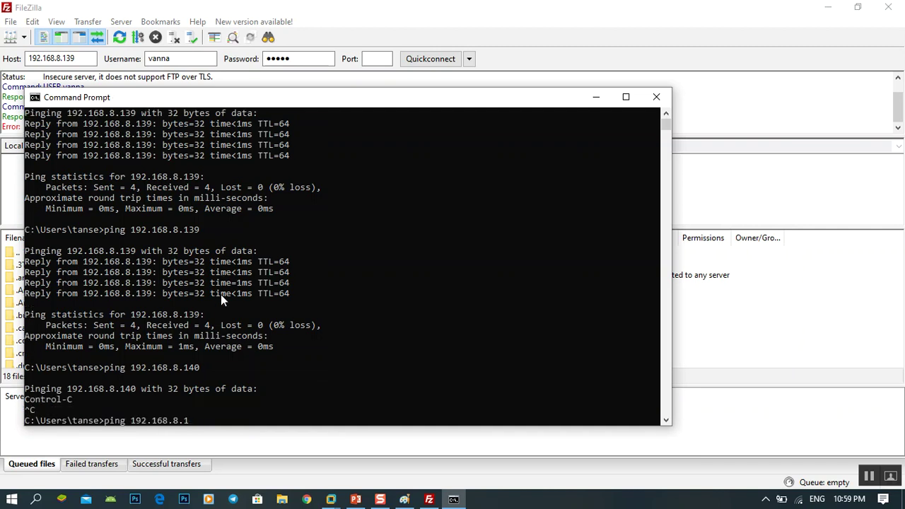
type("39")
key("Return")
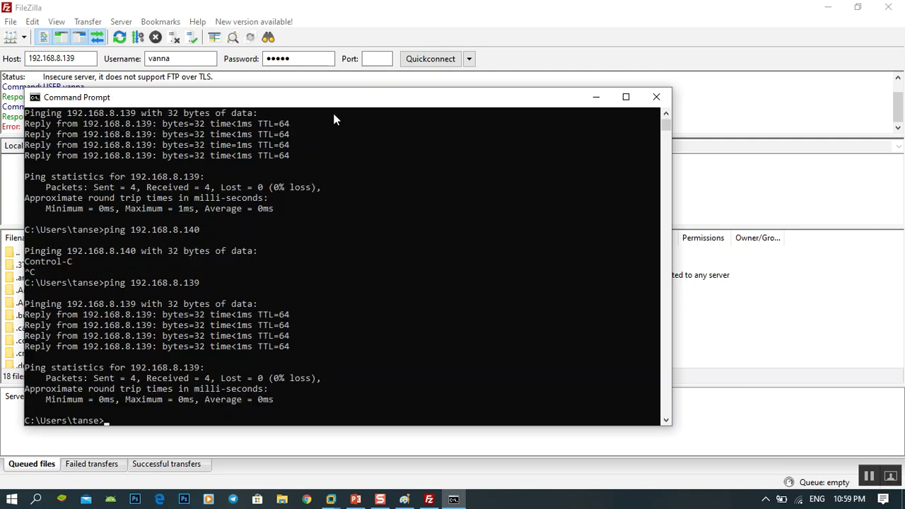
left_click_drag(319, 105, 461, 164)
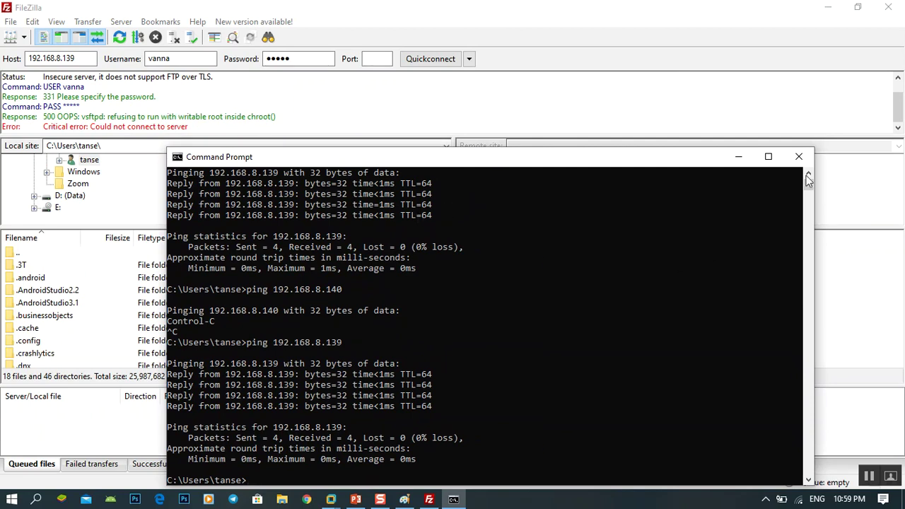
left_click(742, 162)
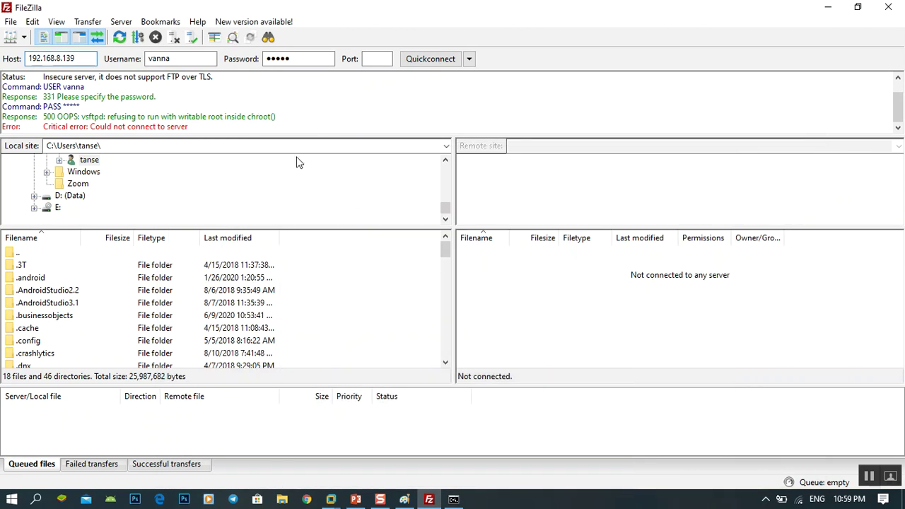
Step: In the Ubuntu VM, rerun passwd for the FTP user and enter the new password twice
left_click(289, 58)
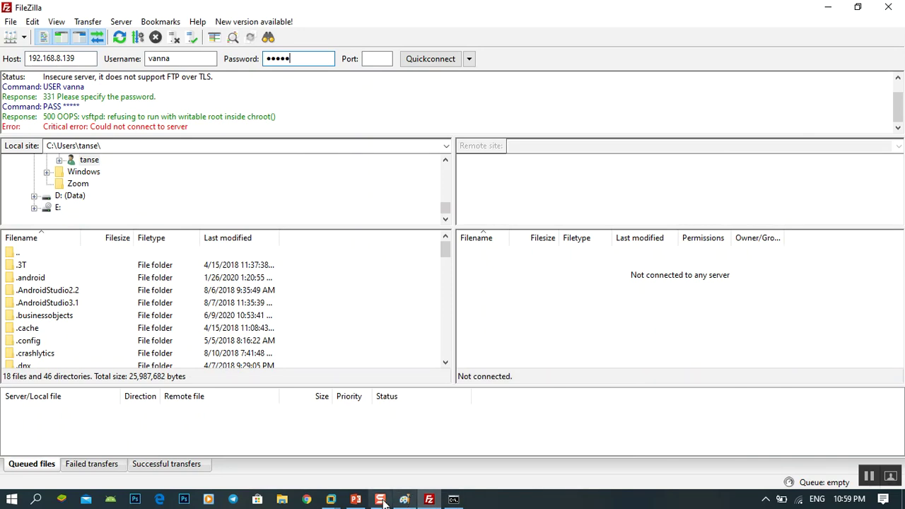
left_click(332, 499)
left_click(380, 434)
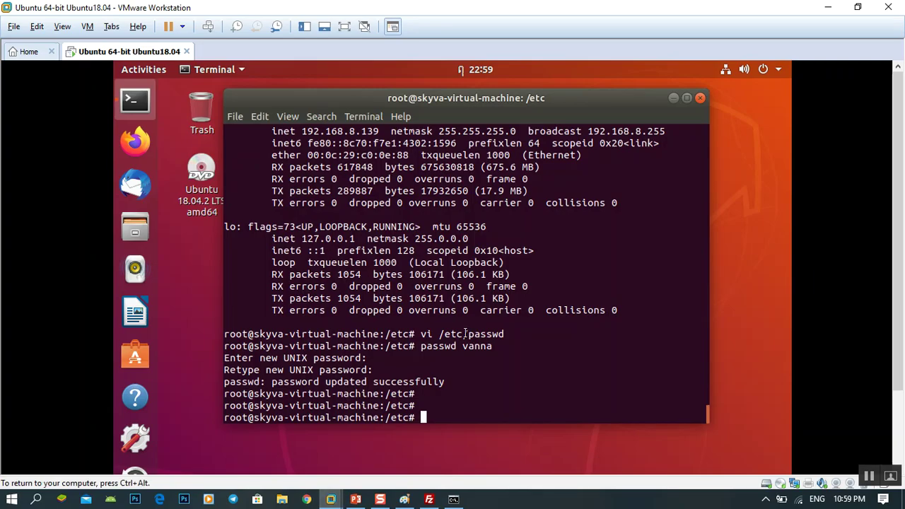
key("Up")
key("Return")
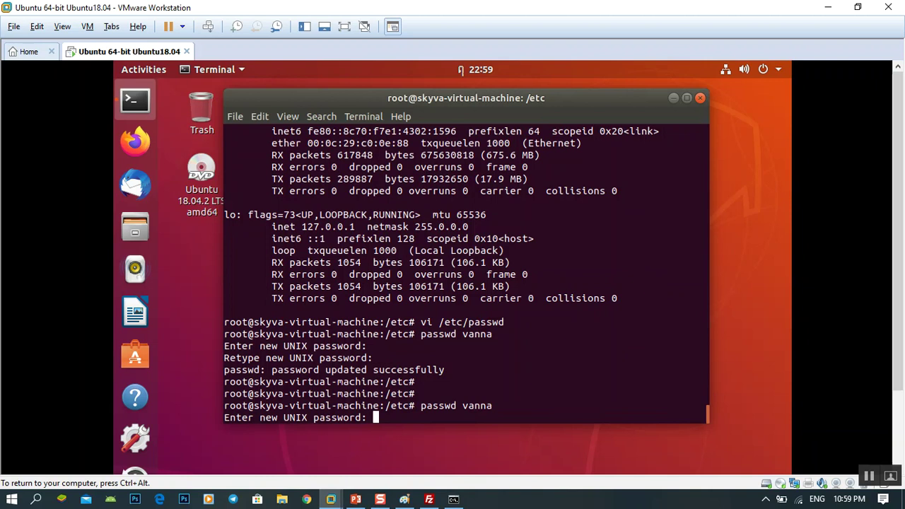
key("Return")
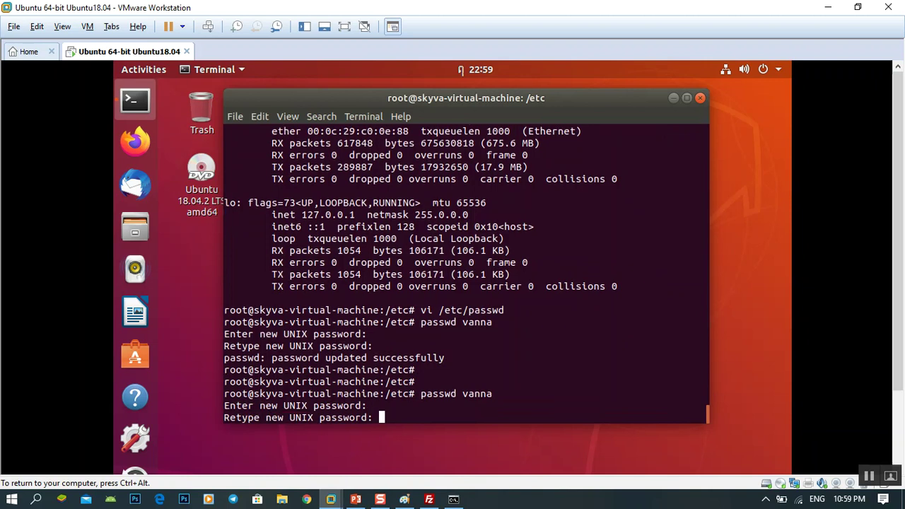
key("Return")
key("Return")
key("Return")
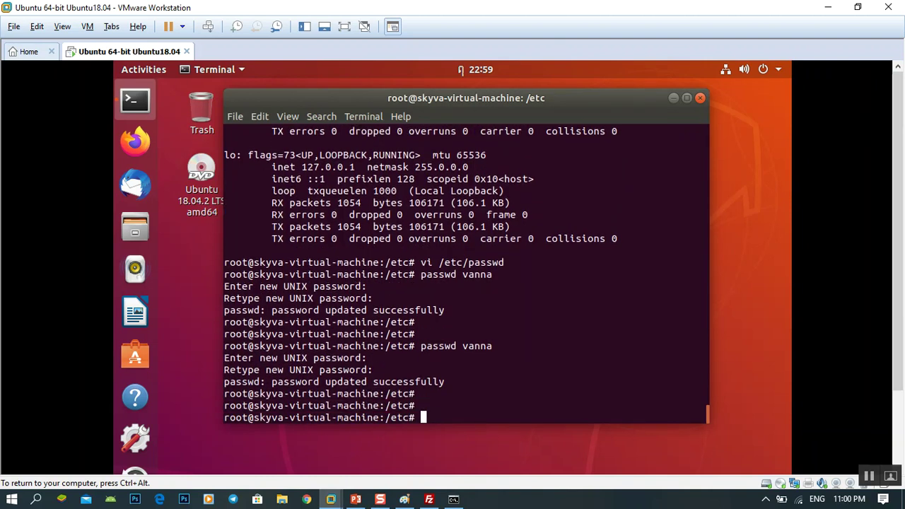
Step: Replace the saved password in FileZilla, enter port 21, and Quickconnect again
left_click(429, 500)
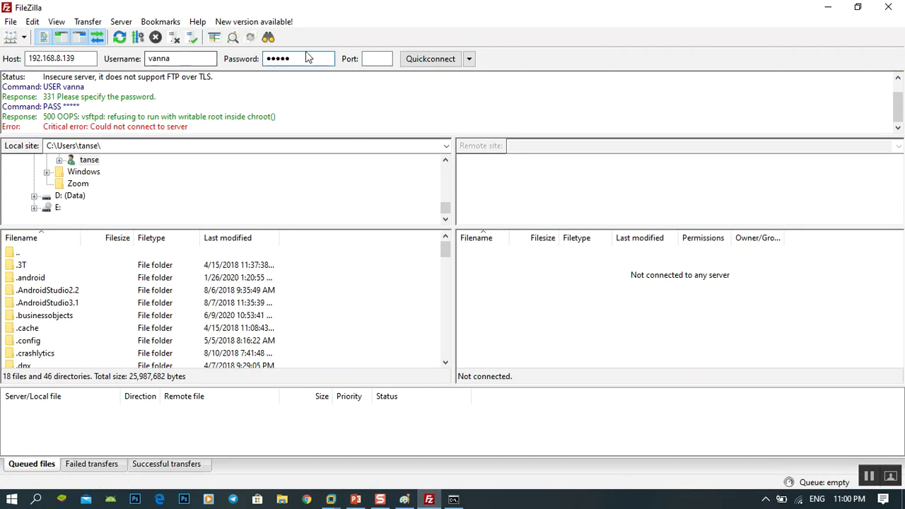
left_click_drag(305, 59, 239, 61)
left_click(374, 58)
type("2.1")
left_click(424, 61)
left_click(425, 61)
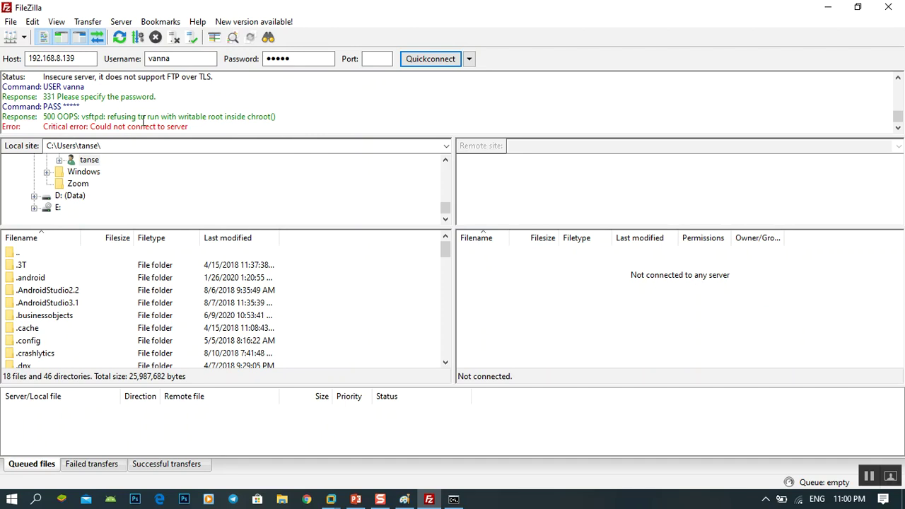
Step: Read the 500 OOPS writable-root chroot error, then return to the Ubuntu VM
left_click_drag(285, 116, 57, 116)
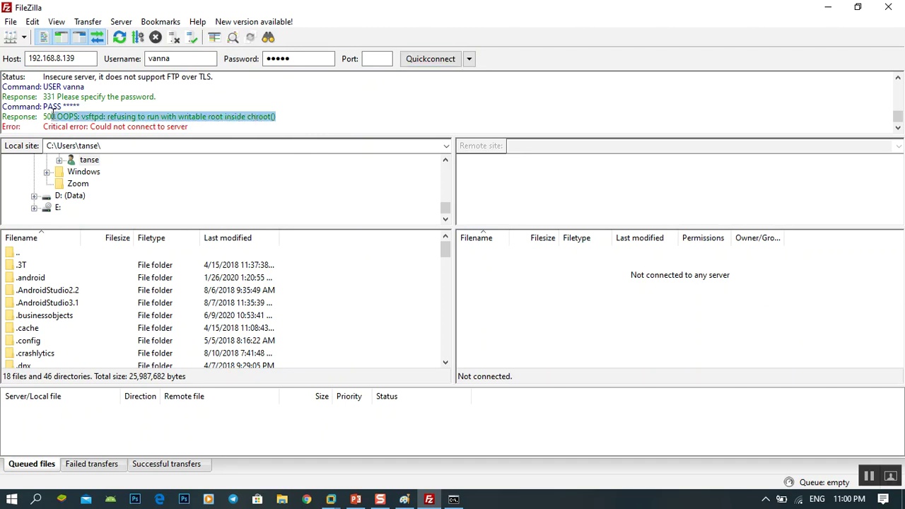
left_click(228, 126)
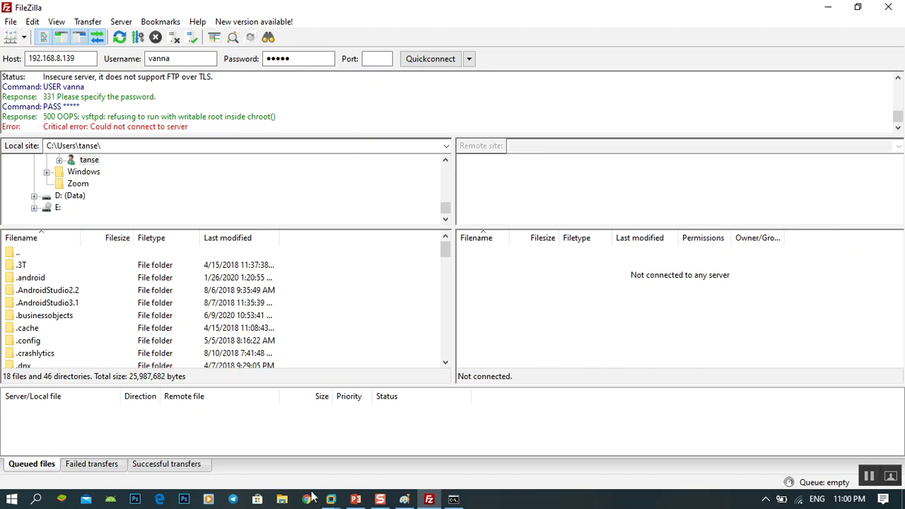
mouse_move(331, 500)
left_click(376, 443)
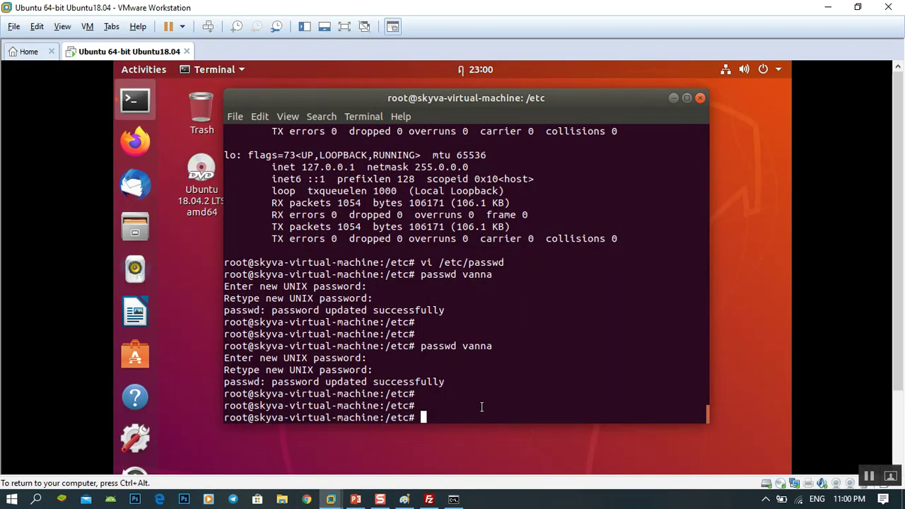
Step: Check the working directory with pwd and open vsftpd.conf in vi
type("vi /etc/")
key("BackSpace")
key("BackSpace")
key("BackSpace")
key("BackSpace")
key("BackSpace")
key("BackSpace")
key("BackSpace")
key("BackSpace")
type("pwd")
key("Return")
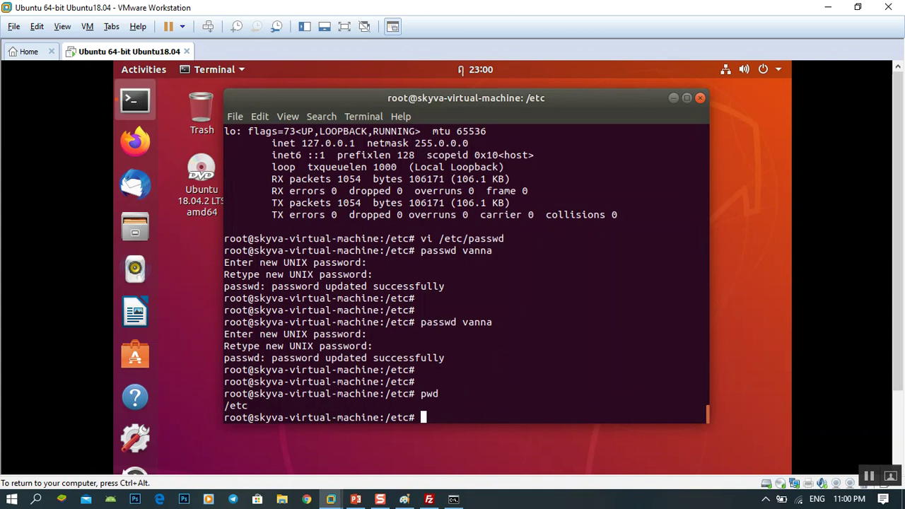
type("vi vsftpd.conf")
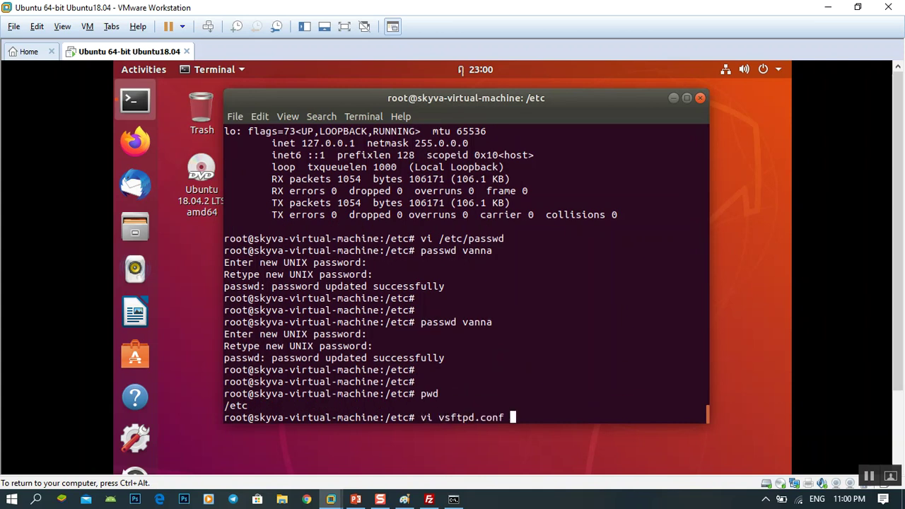
key("Return")
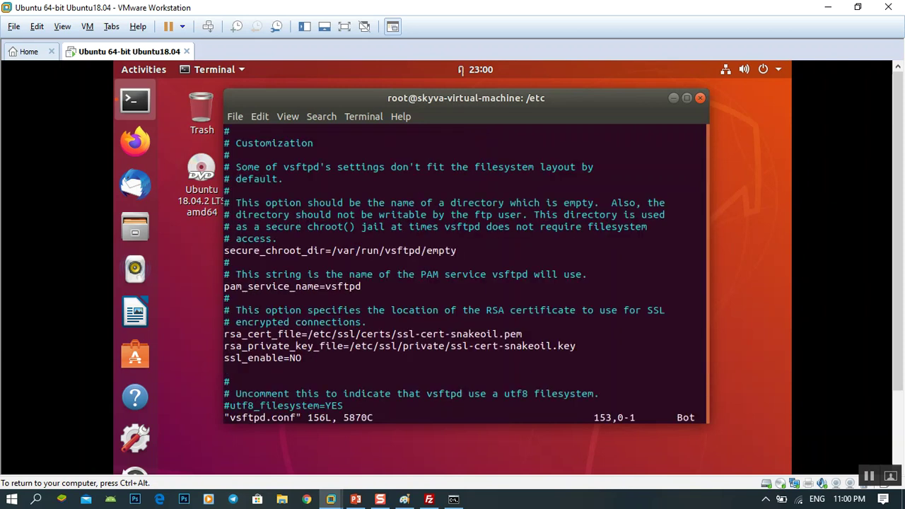
Step: Locate the chroot_local_user setting in vsftpd.conf
key("Down")
key("Down")
key("Down")
key("Up")
key("Up")
key("Up")
key("Up")
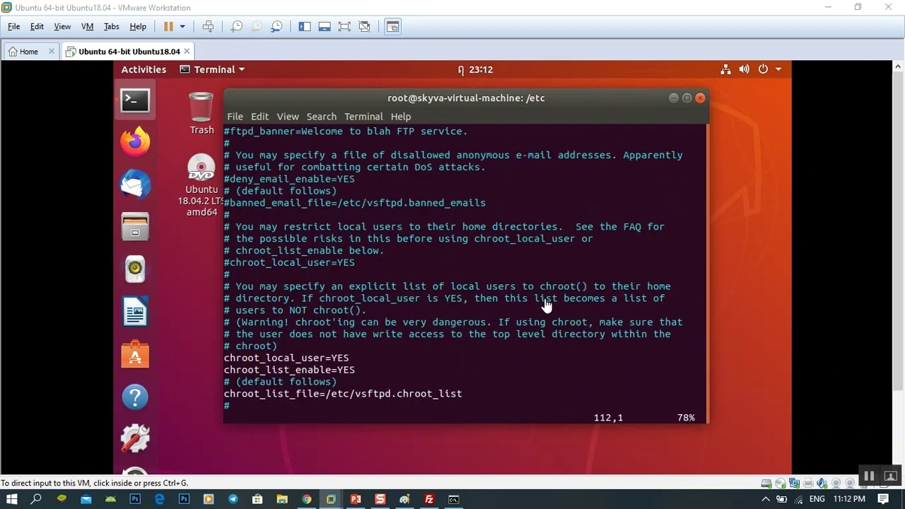
left_click(547, 304)
key("Down")
key("Down")
key("Down")
key("Down")
key("Down")
key("Down")
key("Down")
key("Down")
key("Down")
key("Down")
key("Down")
key("Down")
key("Down")
key("Down")
key("Down")
key("Down")
key("Down")
key("Down")
key("Up")
key("Up")
key("Up")
key("Up")
key("Up")
key("Up")
key("Up")
key("Down")
key("Up")
key("Right")
key("Right")
key("Right")
key("Right")
key("Right")
key("Right")
key("Right")
key("Right")
key("Right")
key("Right")
key("Left")
key("Left")
key("Left")
key("Left")
key("Left")
key("Left")
key("Left")
key("Left")
key("Left")
key("Left")
key("Right")
key("Right")
key("Right")
key("Right")
key("Right")
key("Right")
key("Right")
key("Right")
key("Right")
key("Right")
key("Right")
key("Right")
key("Right")
key("Right")
key("Right")
key("Right")
key("Right")
key("Left")
key("Left")
key("Left")
key("Left")
key("Left")
key("Left")
key("Left")
key("Left")
key("Left")
key("Left")
key("Left")
key("Left")
key("Left")
key("Left")
key("Left")
key("Left")
key("Left")
key("numbersign")
key("Down")
key("Down")
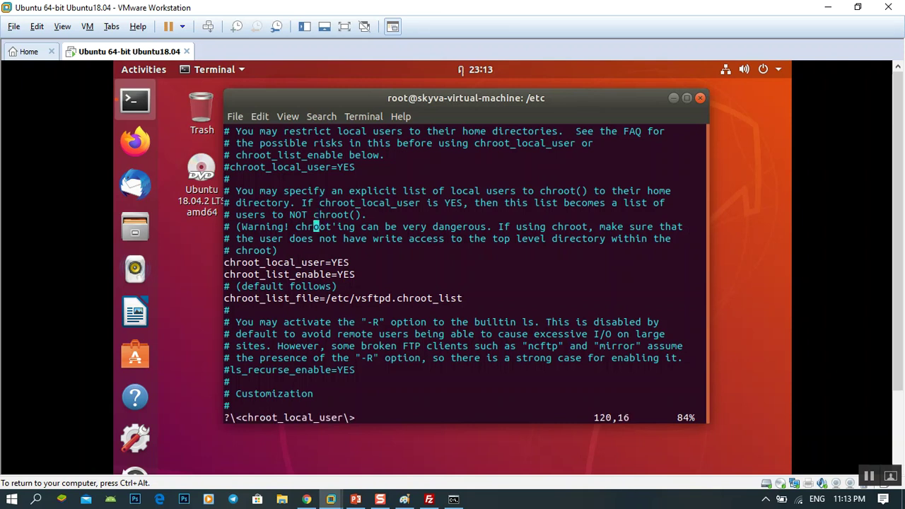
Step: Make chroot_local_user, chroot_list_enable and chroot_list_file active, with no leading # marks
key("i")
key("Down")
key("Down")
key("Left")
key("Left")
key("Left")
key("Left")
key("Down")
key("Left")
key("Left")
key("Left")
key("Left")
key("Left")
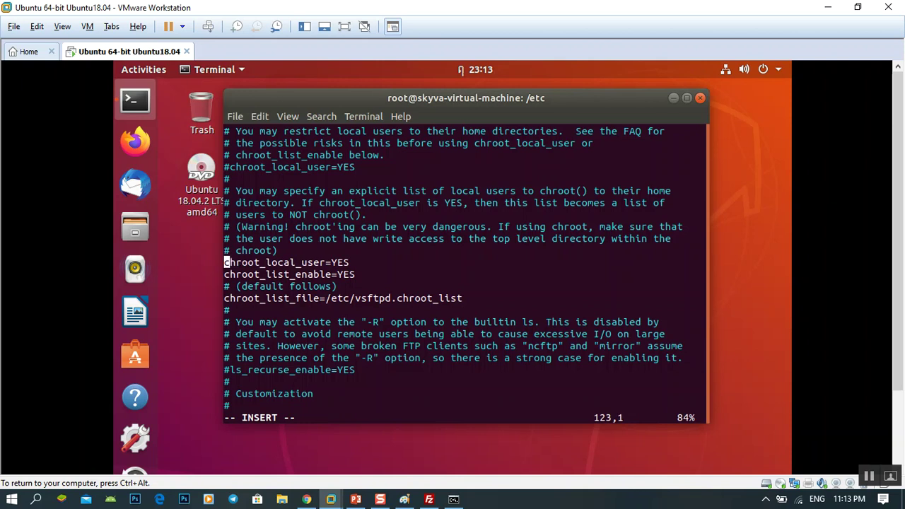
type("#")
key("BackSpace")
key("Down")
type("#")
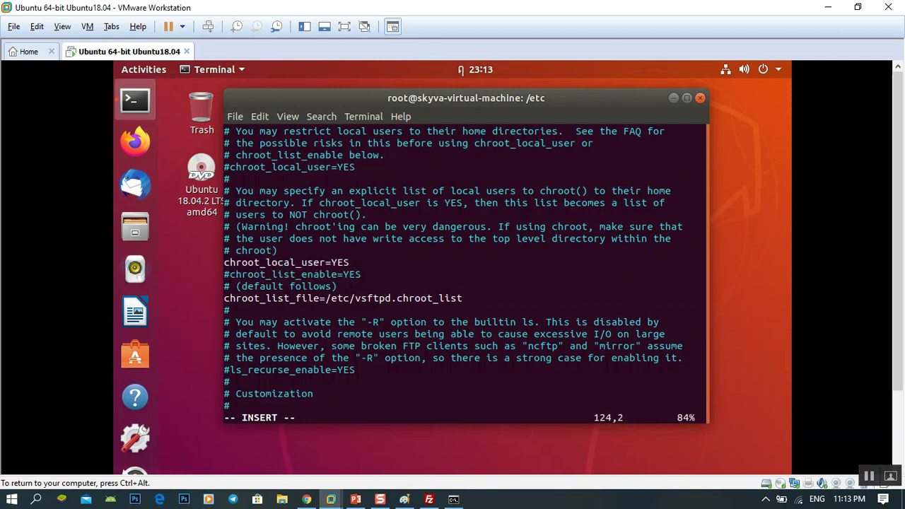
key("BackSpace")
key("Down")
key("Down")
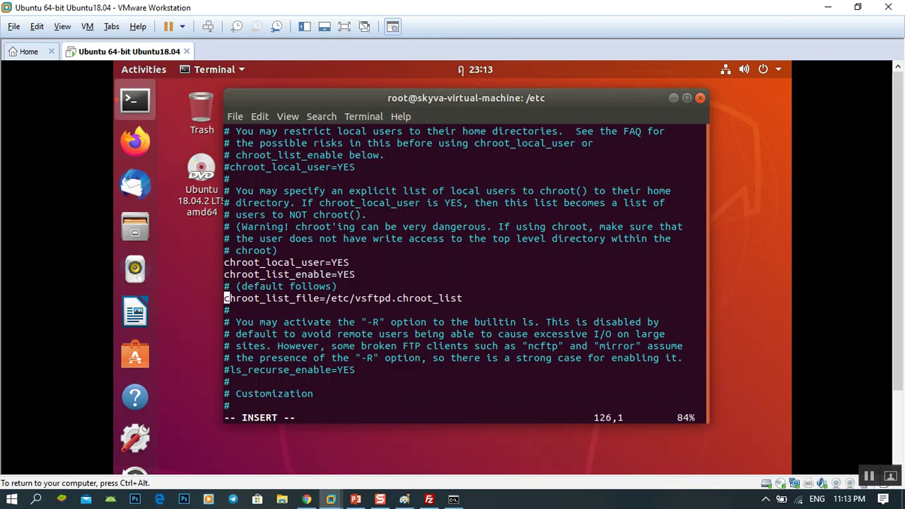
type("#")
key("BackSpace")
Step: Review the surrounding settings, then save vsftpd.conf and quit vi with :wq
key("Up")
key("Up")
key("Up")
key("Up")
key("Up")
key("Up")
key("Up")
key("Up")
key("Up")
key("Up")
key("Up")
key("Up")
key("Up")
key("Up")
key("Up")
key("Up")
key("Up")
key("Up")
key("Up")
key("Up")
key("Up")
key("Up")
key("Up")
key("Up")
key("Up")
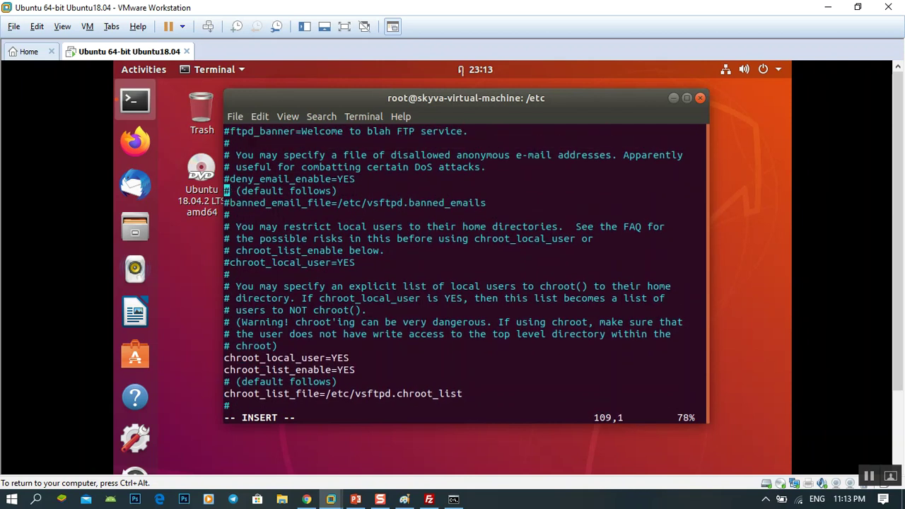
key("Up")
key("Up")
key("Up")
key("Up")
key("Up")
key("Up")
key("Up")
key("Up")
key("Up")
key("Up")
key("Up")
key("Up")
key("Up")
key("Up")
key("Up")
key("Up")
key("Up")
key("Up")
key("Up")
key("Down")
key("Down")
key("Down")
key("Down")
key("Down")
key("Down")
key("Down")
key("Down")
key("Down")
key("Down")
key("Down")
key("Down")
key("Down")
key("Down")
key("Down")
key("Down")
key("Down")
key("Down")
key("Down")
key("Down")
key("Down")
key("Down")
key("Down")
key("Down")
key("Down")
key("Down")
key("Down")
key("Down")
key("Down")
key("Down")
key("Down")
key("Down")
key("Down")
key("Down")
key("Down")
key("Down")
key("Down")
key("Down")
key("Down")
key("Down")
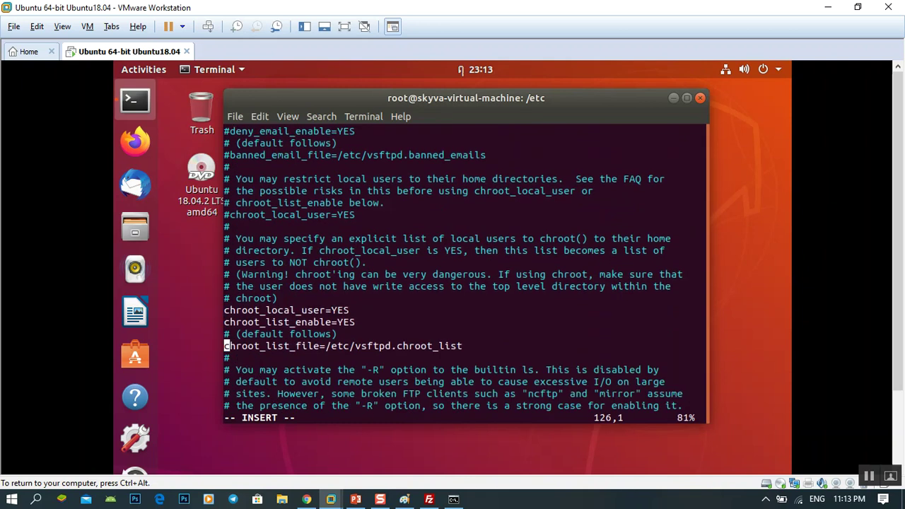
key("Escape")
type(":wq")
key("Return")
key("Return")
key("Return")
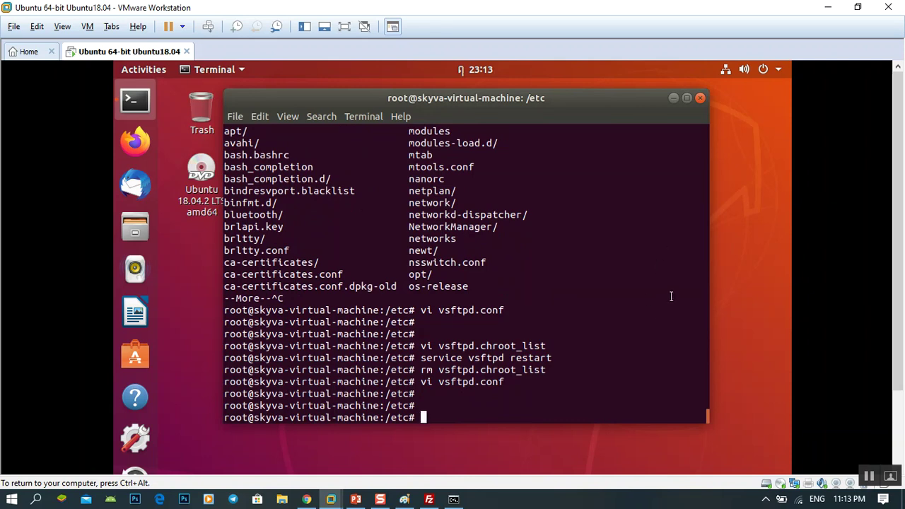
Step: Create vsftpd.chroot_list in vi containing the FTP user's username and save it
type("vi")
type("vsftps")
key("BackSpace")
type("d.chroot")
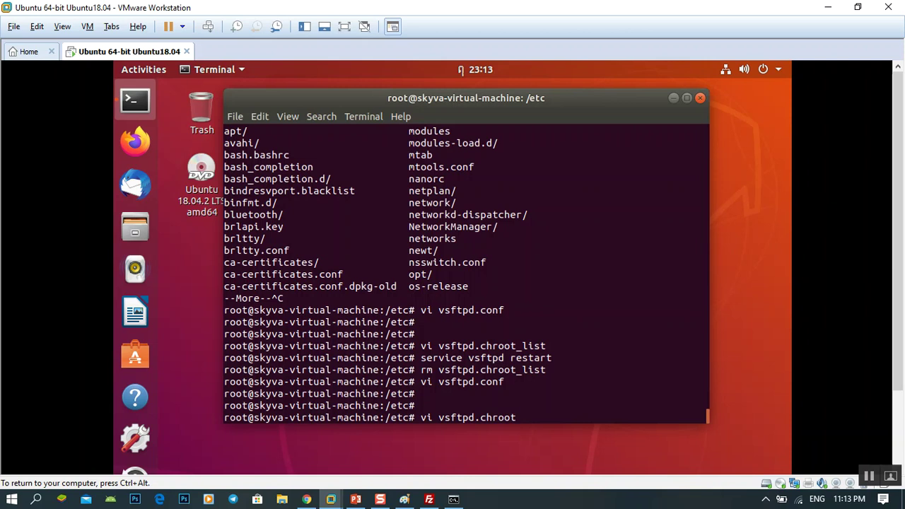
type("_list")
key("Return")
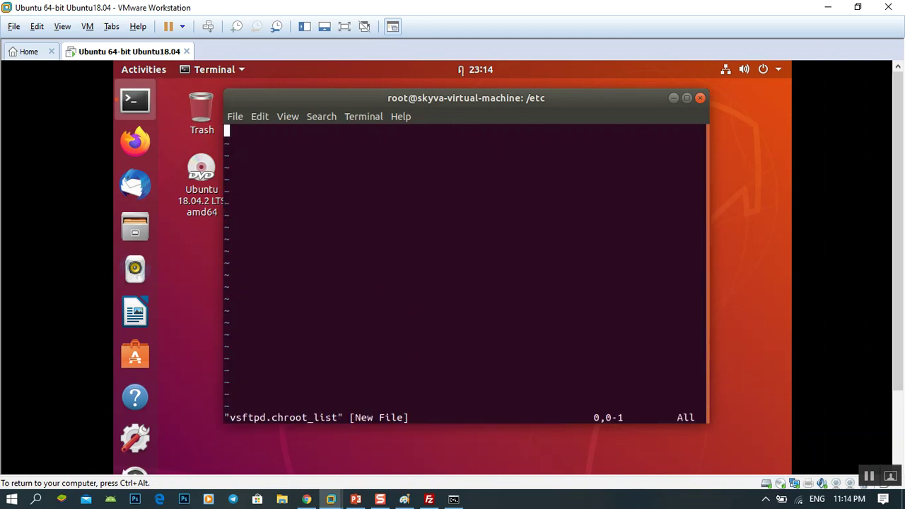
key("i")
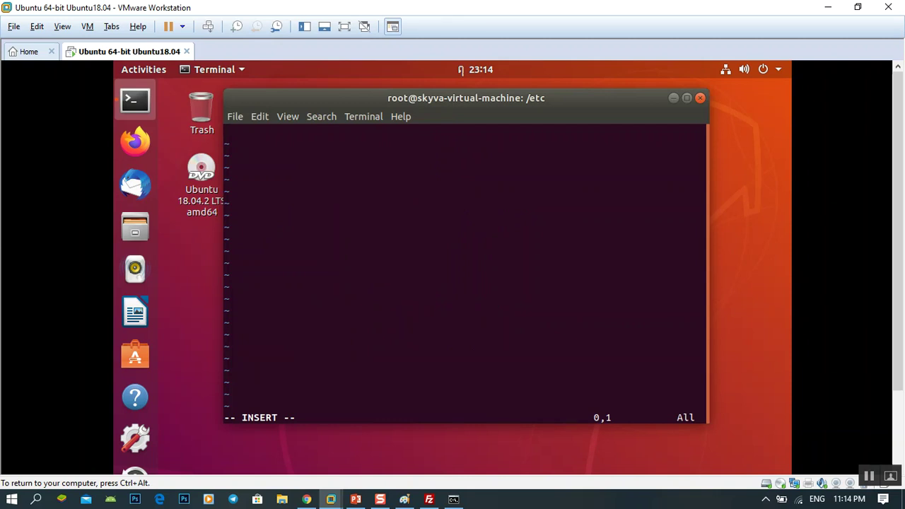
type("vanna")
key("Escape")
type(":wq")
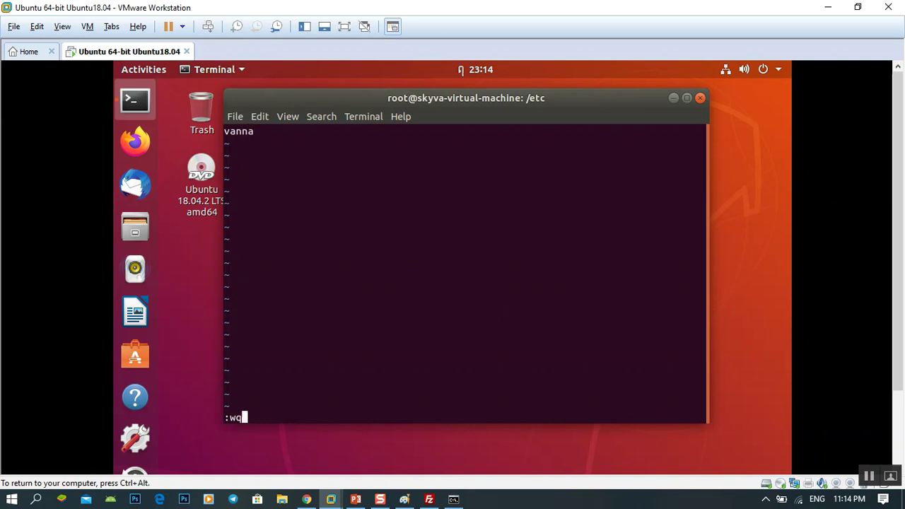
key("Return")
key("Return")
key("Return")
key("Return")
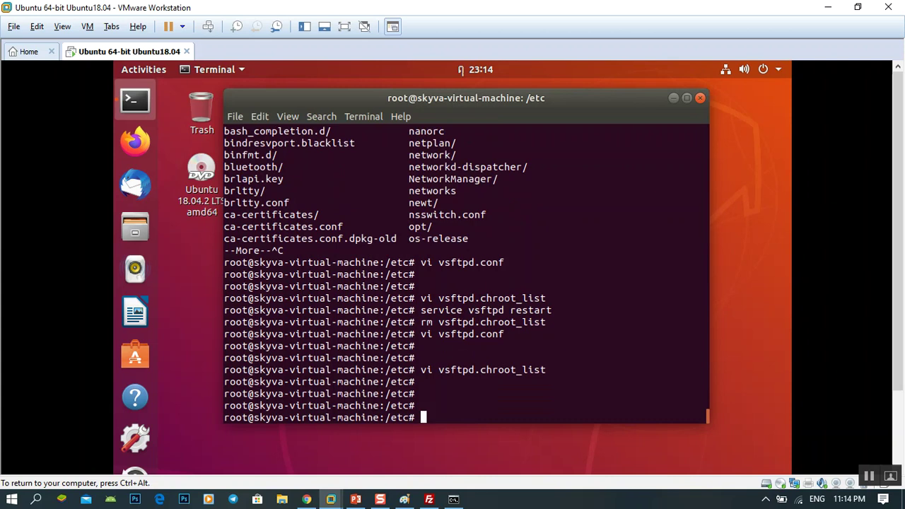
Step: Restart the FTP server with service vsftpd restart
type("service vsf")
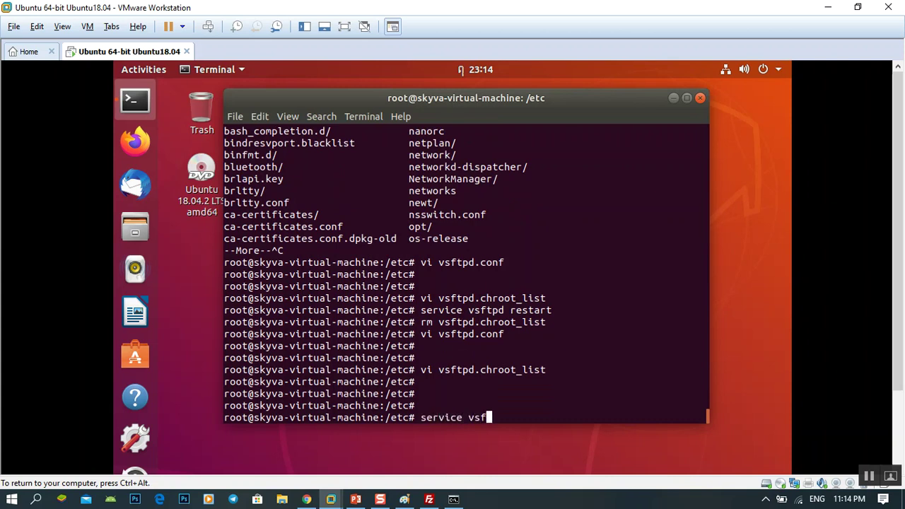
type("tpd restart")
key("Return")
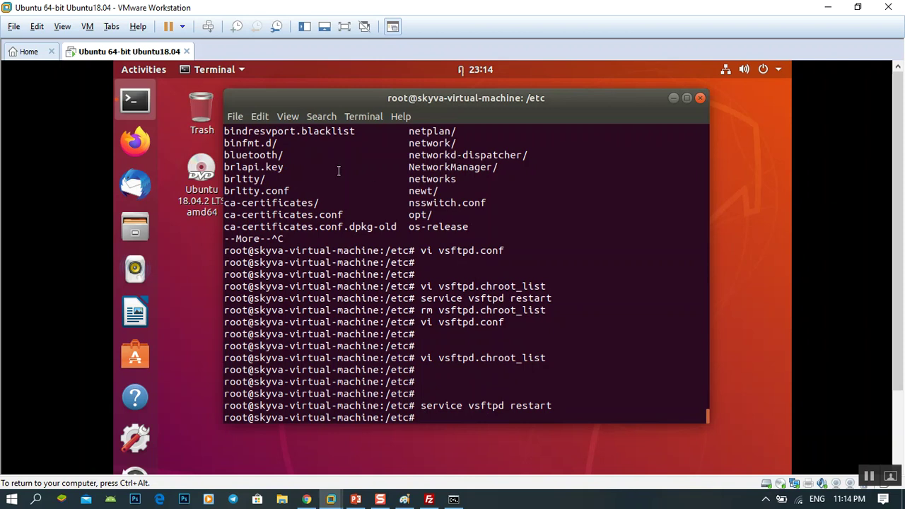
left_click(429, 499)
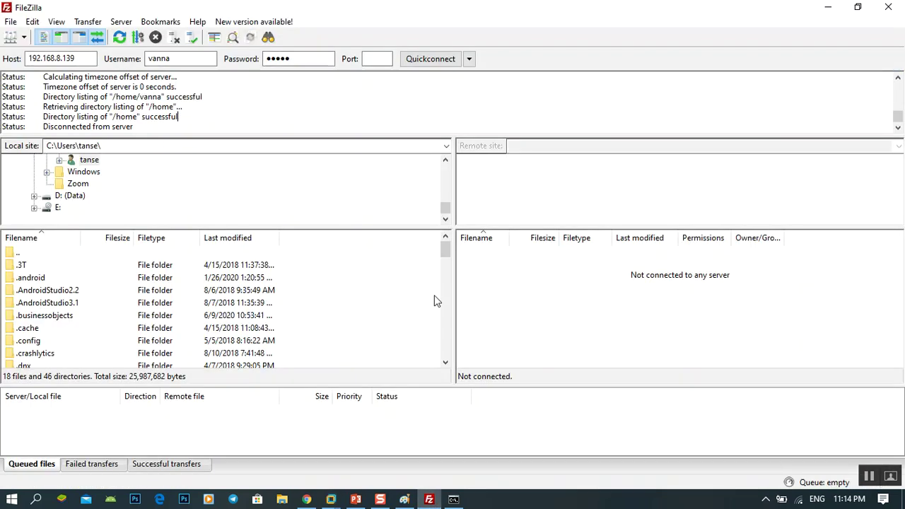
Step: Enter port 21 in FileZilla and connect to 192.168.8.139 successfully
left_click(185, 61)
key("shift+Tab")
left_click(180, 60)
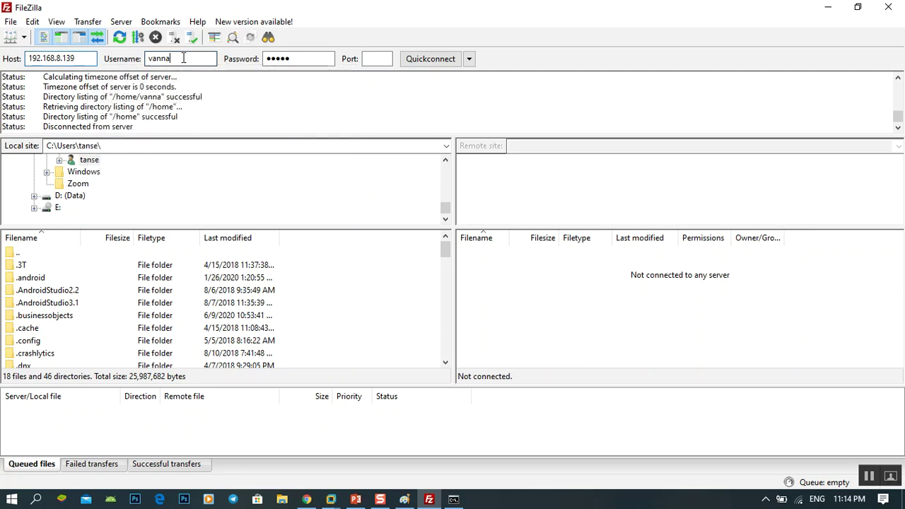
left_click(303, 56)
key("Tab")
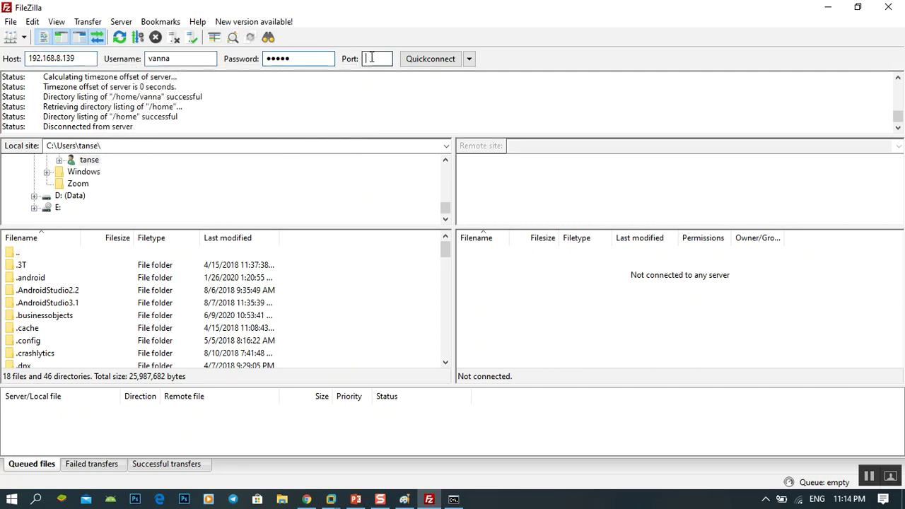
type("21")
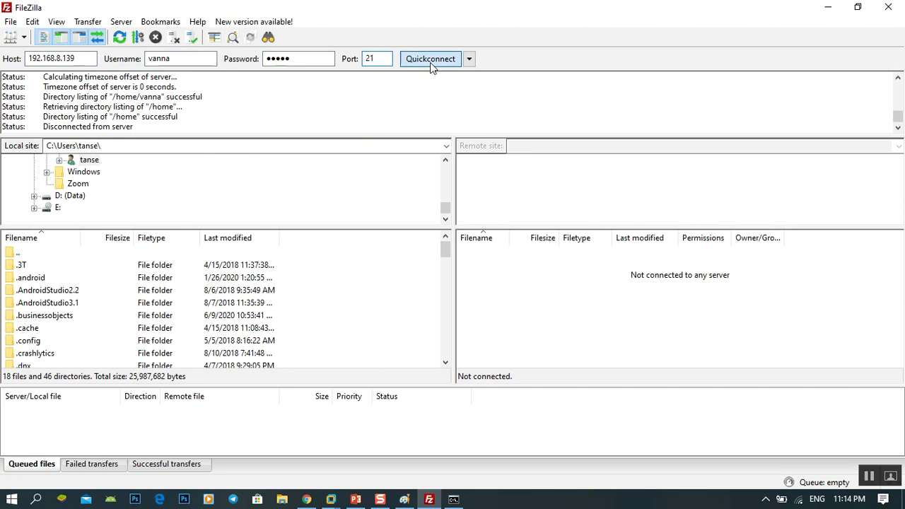
left_click(430, 61)
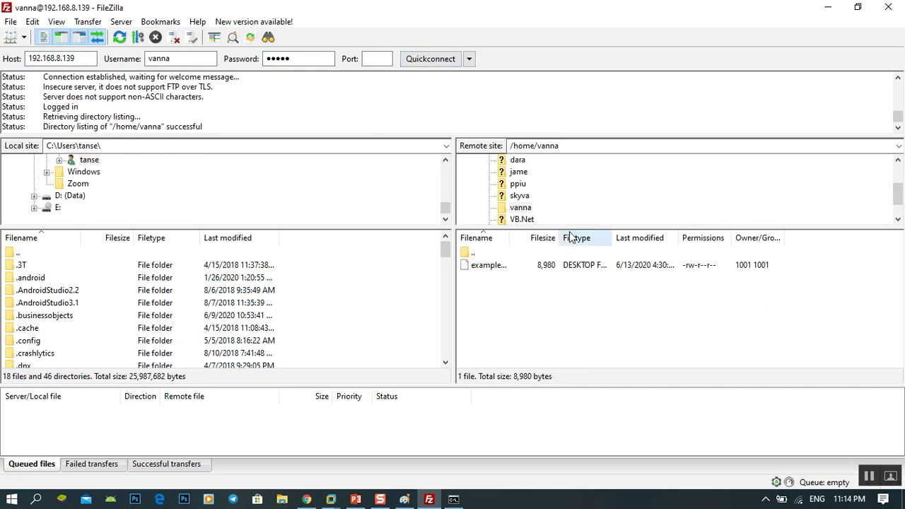
Step: Browse the user's remote home folder, widening the Filename column to read examples.desktop
left_click_drag(570, 227, 574, 287)
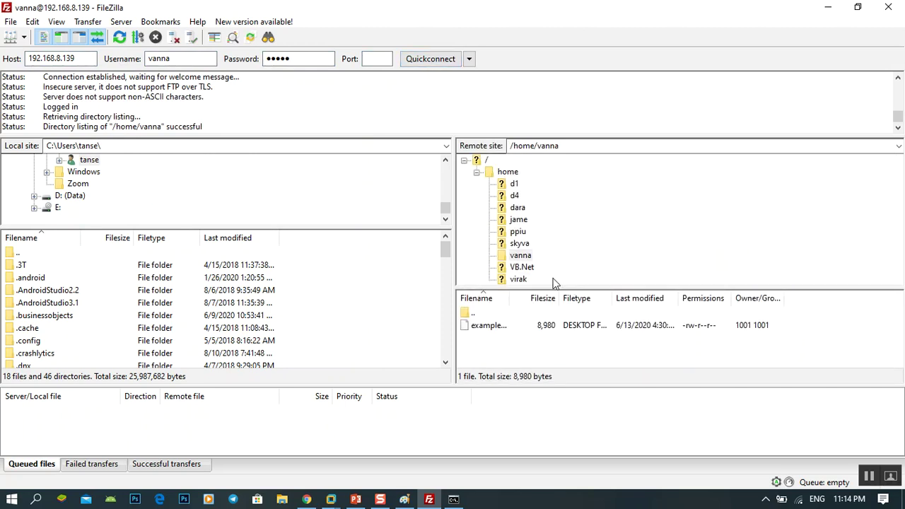
left_click(520, 256)
left_click_drag(526, 286, 574, 245)
left_click(499, 264)
left_click(562, 311)
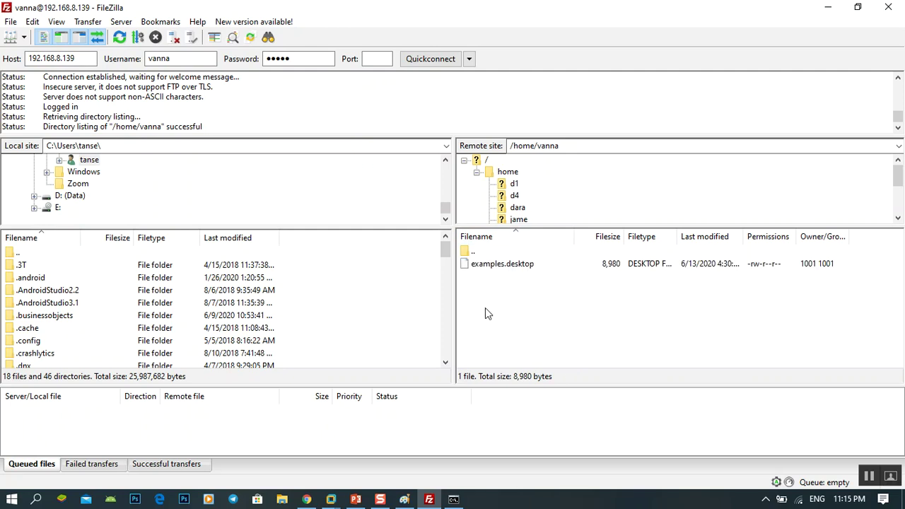
left_click(898, 218)
left_click(898, 217)
left_click(898, 218)
left_click(898, 217)
left_click(898, 218)
left_click(514, 198)
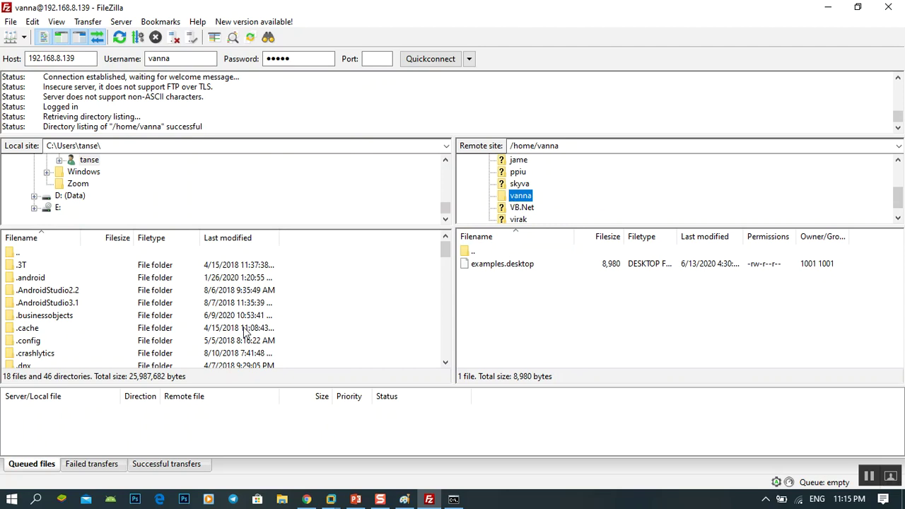
double_click(529, 146)
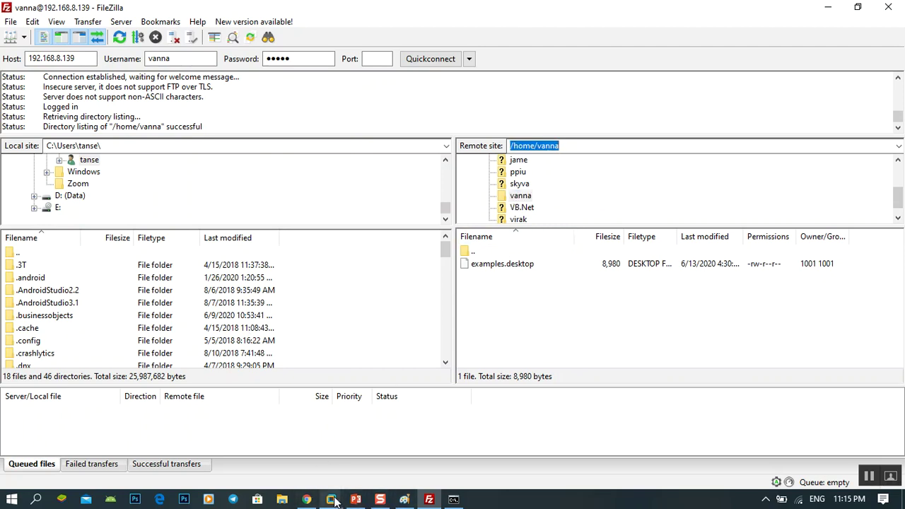
Step: Switch to the Ubuntu VM terminal and type cd /home/
mouse_move(332, 501)
left_click(336, 463)
type("cd /home/")
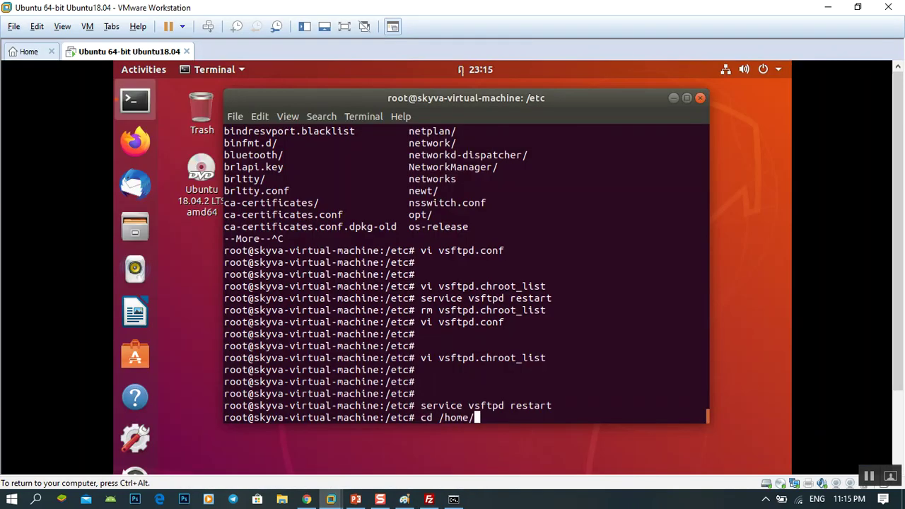
Step: List /home with ll and ls, then cd into the user's folder and list it with ll
key("Return")
type("ll")
key("Return")
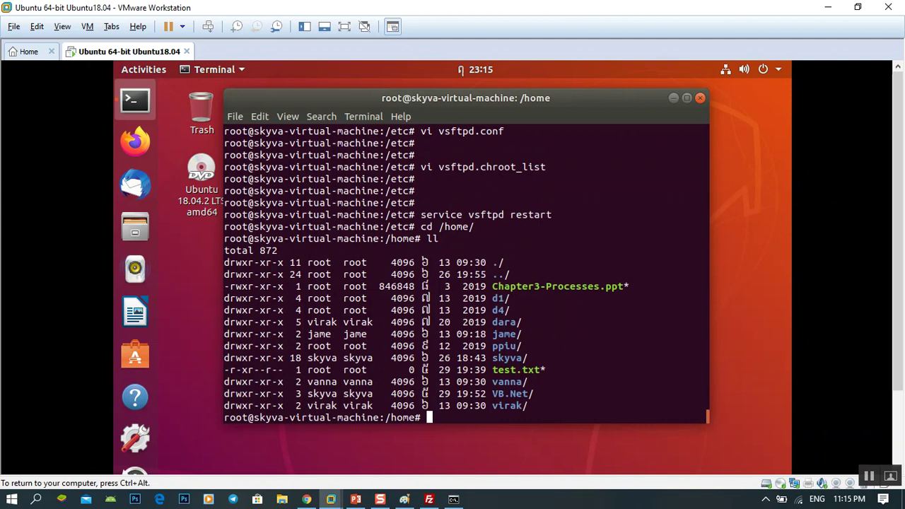
type("ls")
key("Return")
type("cd ")
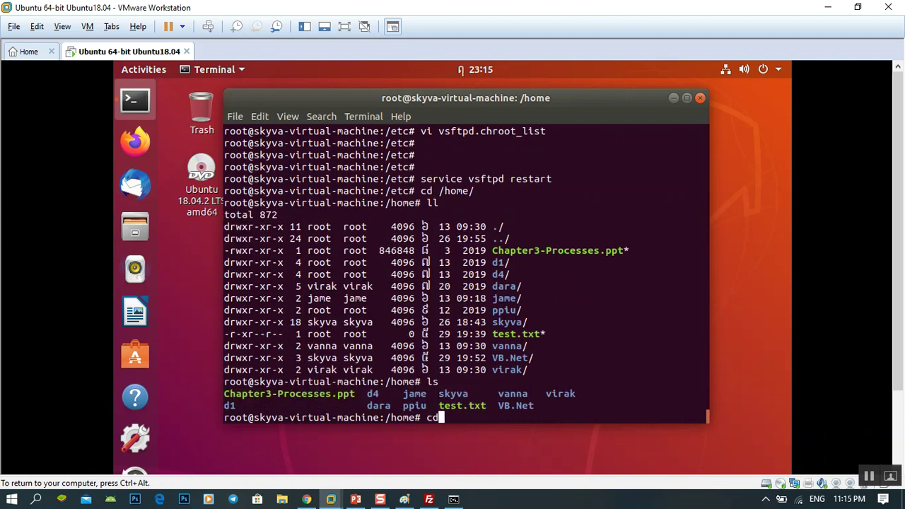
type("vanna/")
key("Return")
type("ll")
key("Return")
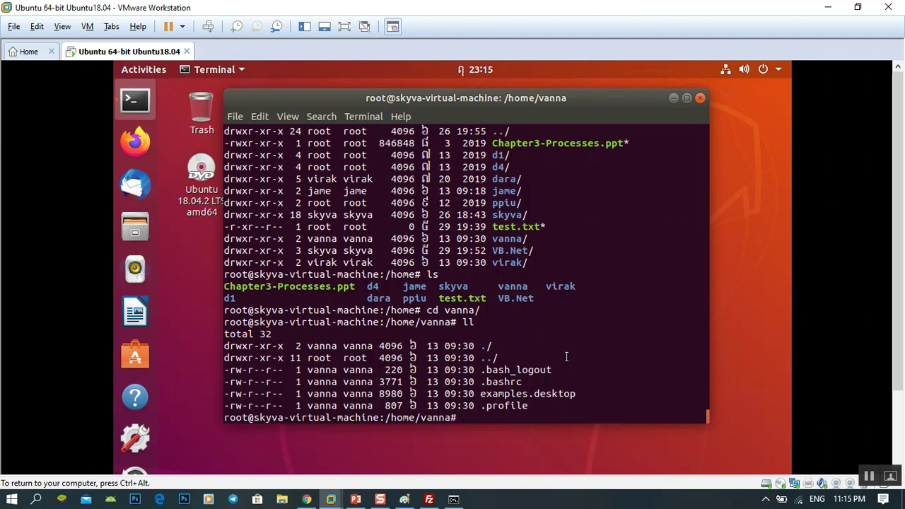
Step: Create a linux directory with mkdir linux and confirm it in the ll listing
type("mkdir linux")
key("Return")
type("ll")
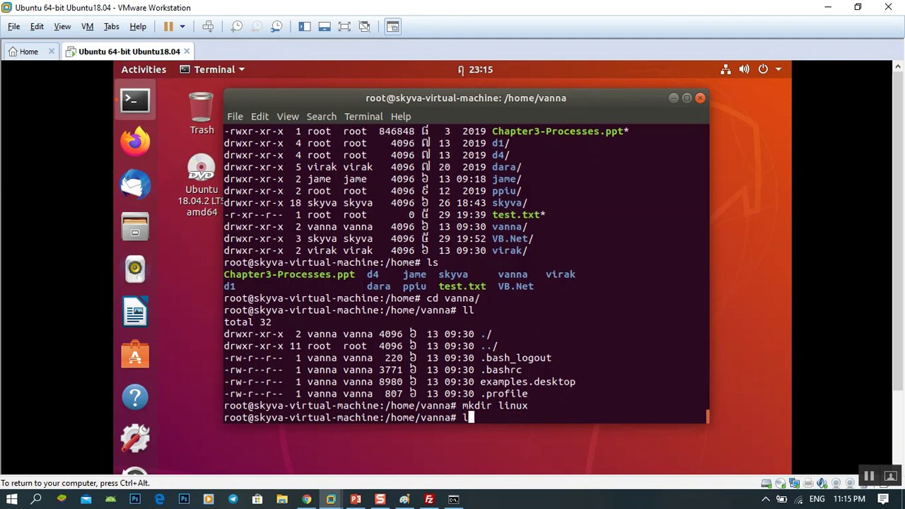
key("Return")
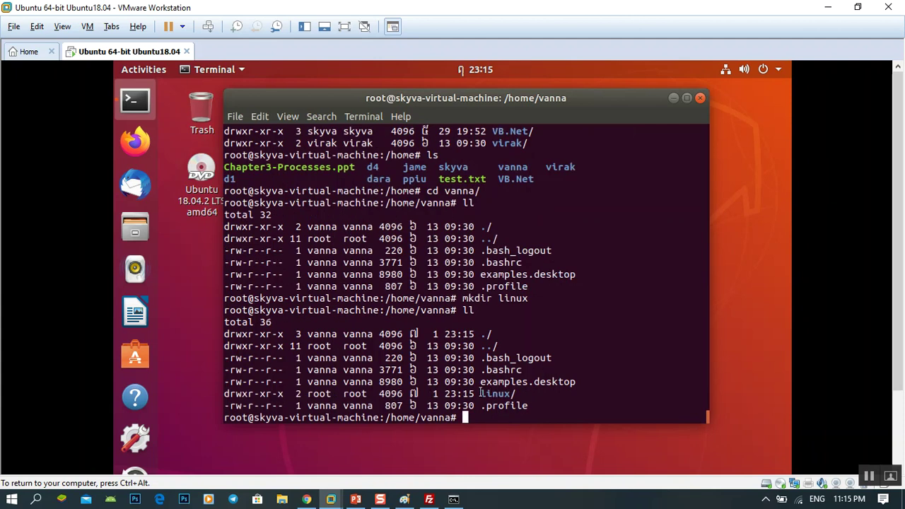
left_click_drag(481, 393, 509, 393)
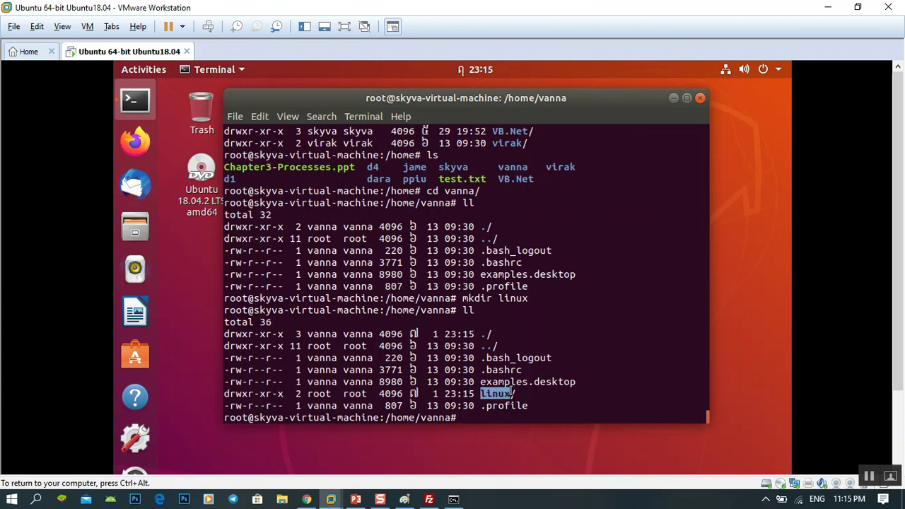
left_click(429, 500)
Step: Refresh the remote file list so linux appears, then open the empty linux folder on the server
right_click(507, 307)
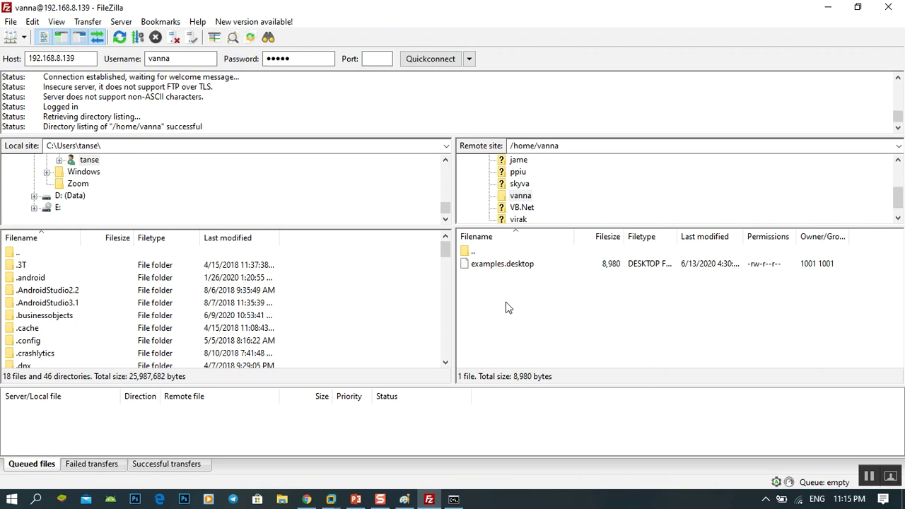
left_click(552, 402)
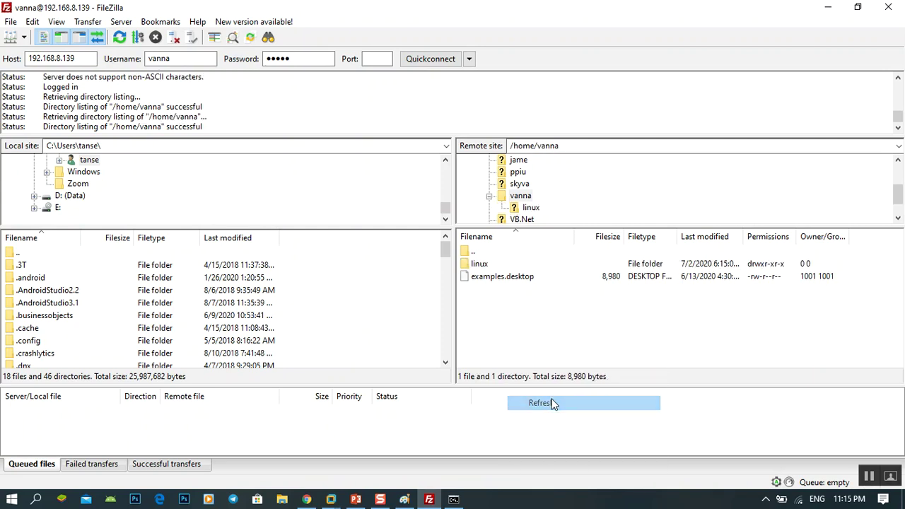
left_click(481, 265)
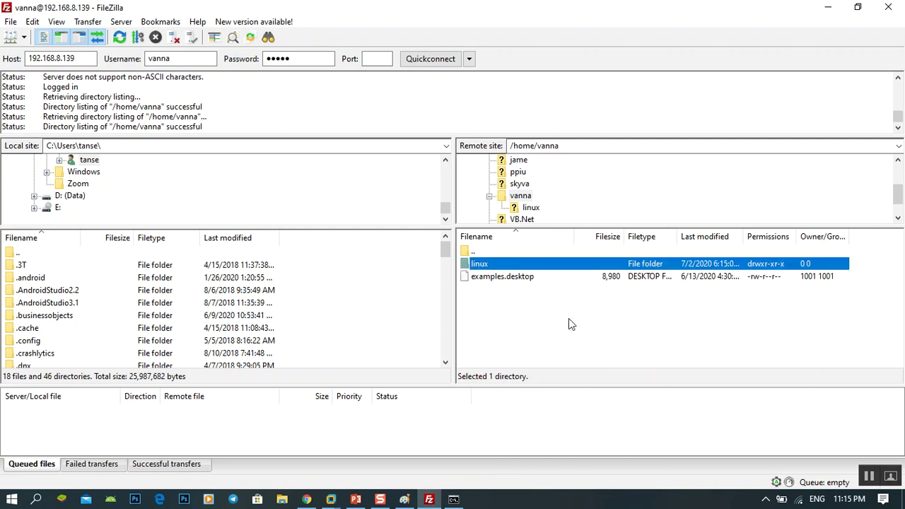
double_click(489, 264)
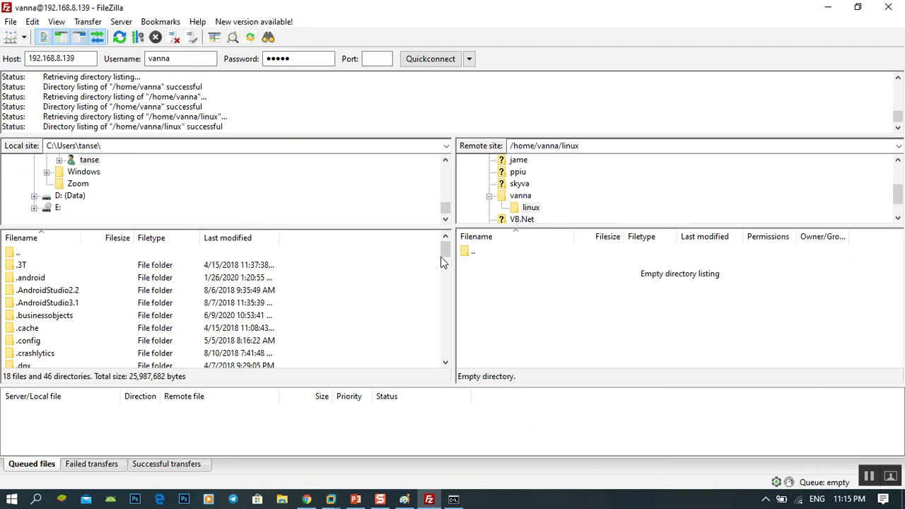
left_click_drag(443, 250, 432, 298)
scroll(85, 315, "down", 2)
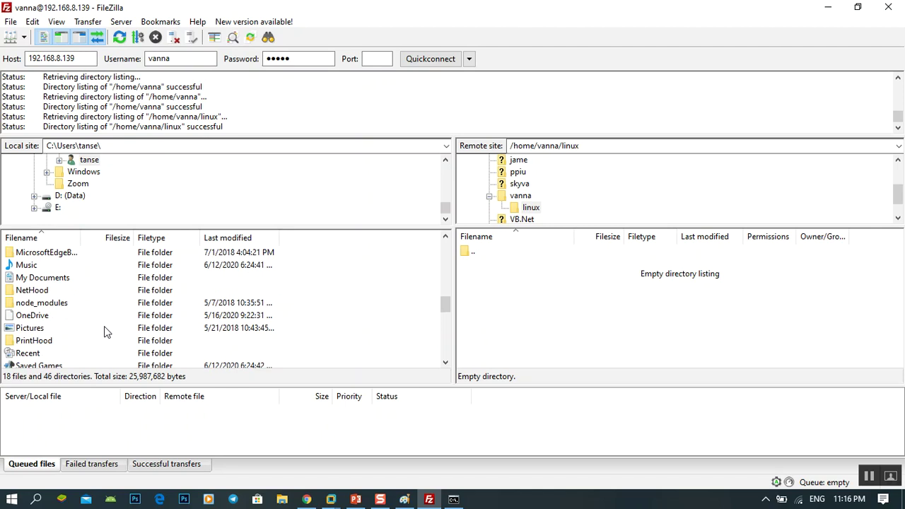
scroll(61, 338, "down", 2)
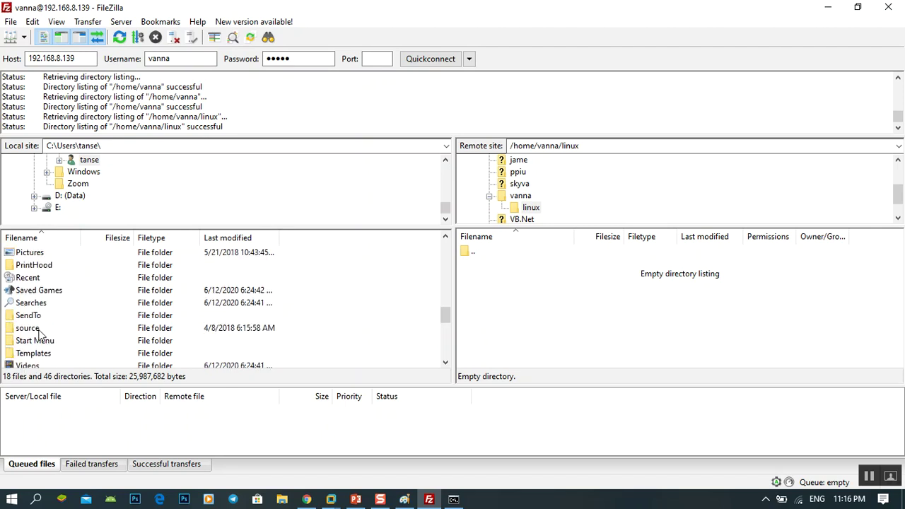
Step: Expand the D: (Data) drive in the local directory tree
double_click(35, 329)
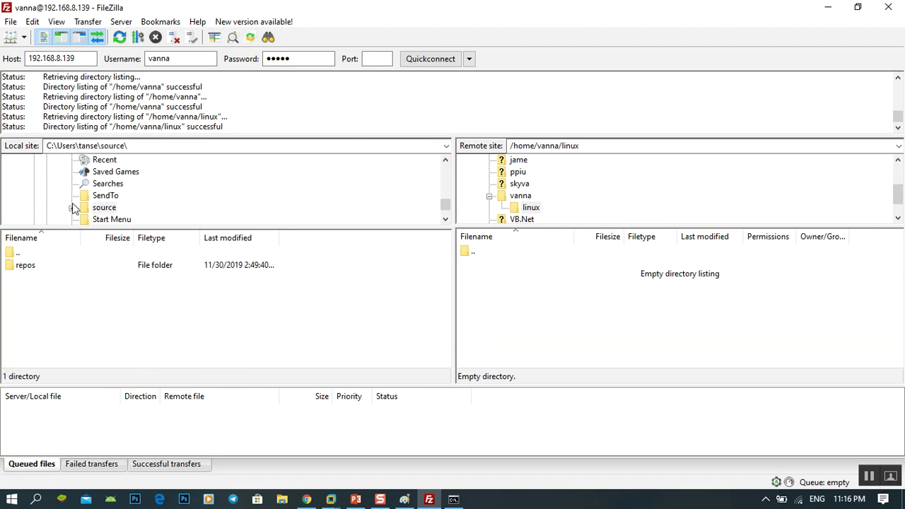
scroll(125, 216, "down", 5)
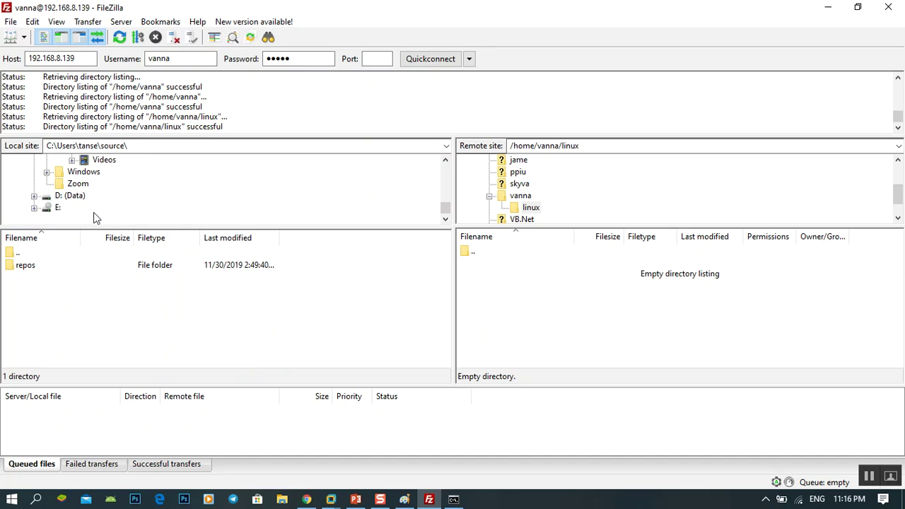
left_click(34, 196)
scroll(127, 203, "down", 3)
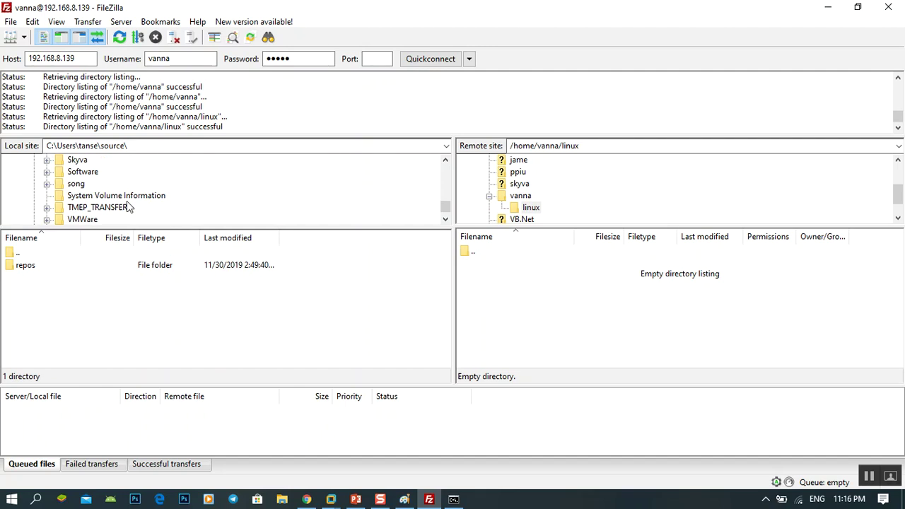
scroll(127, 205, "down", 1)
scroll(139, 210, "up", 2)
scroll(138, 205, "up", 12)
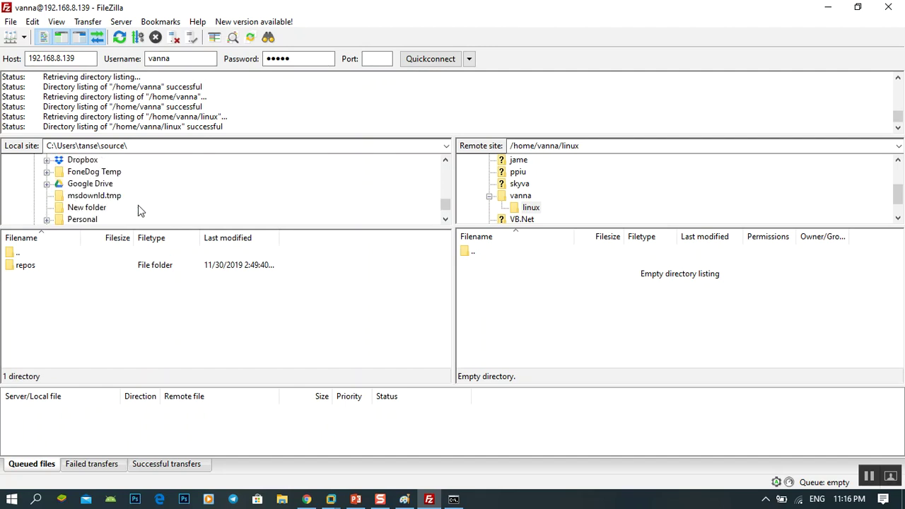
scroll(139, 210, "up", 10)
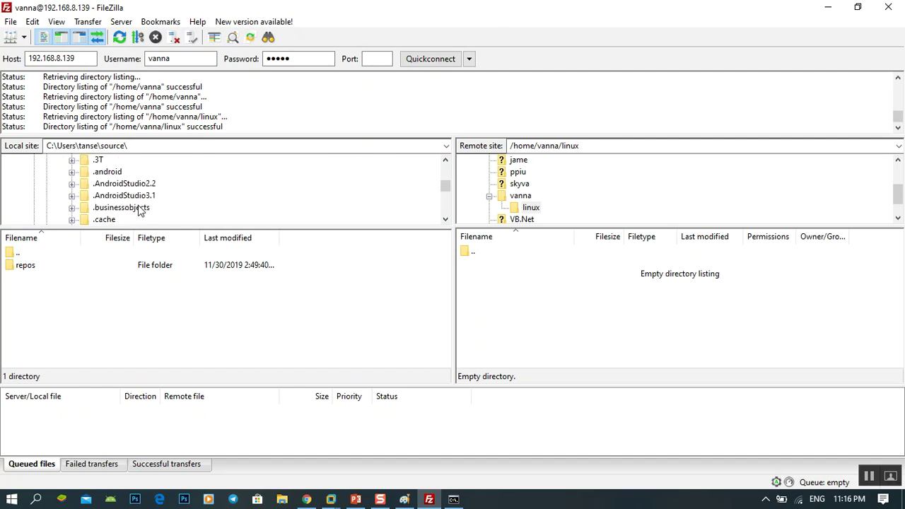
scroll(138, 205, "up", 5)
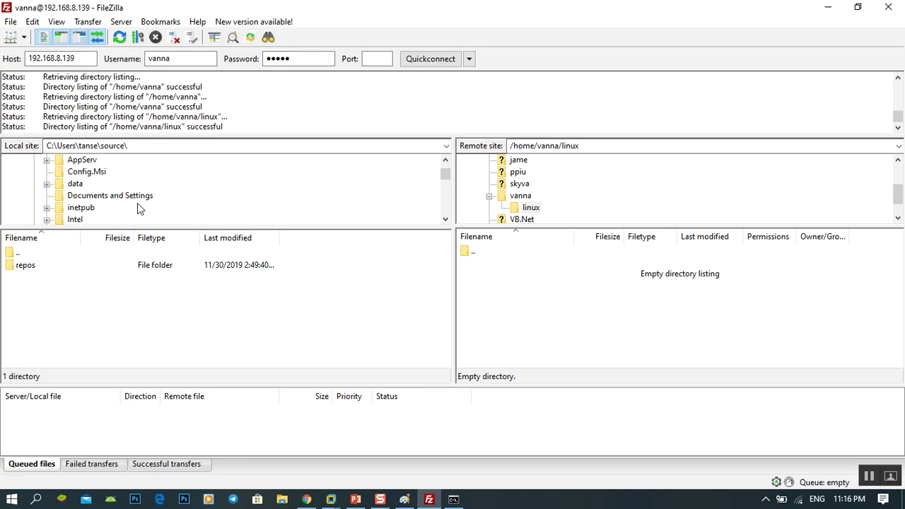
left_click(41, 196)
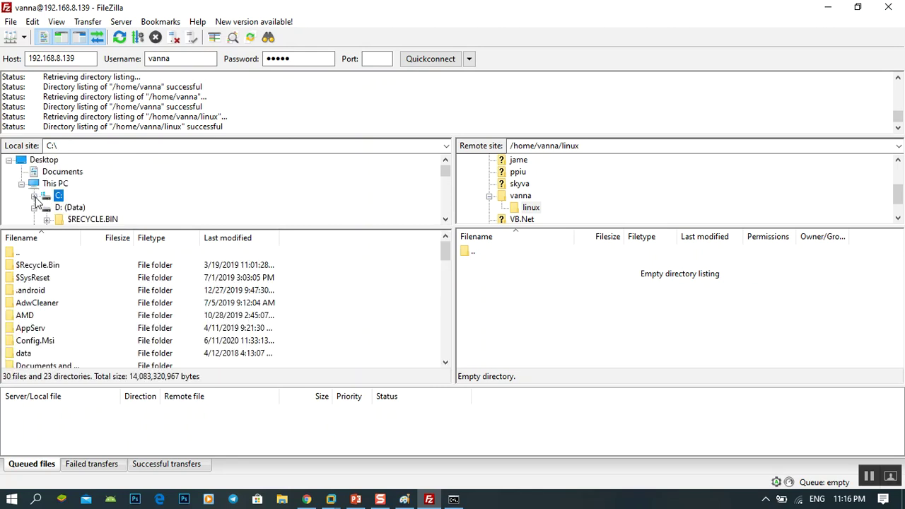
scroll(83, 212, "down", 5)
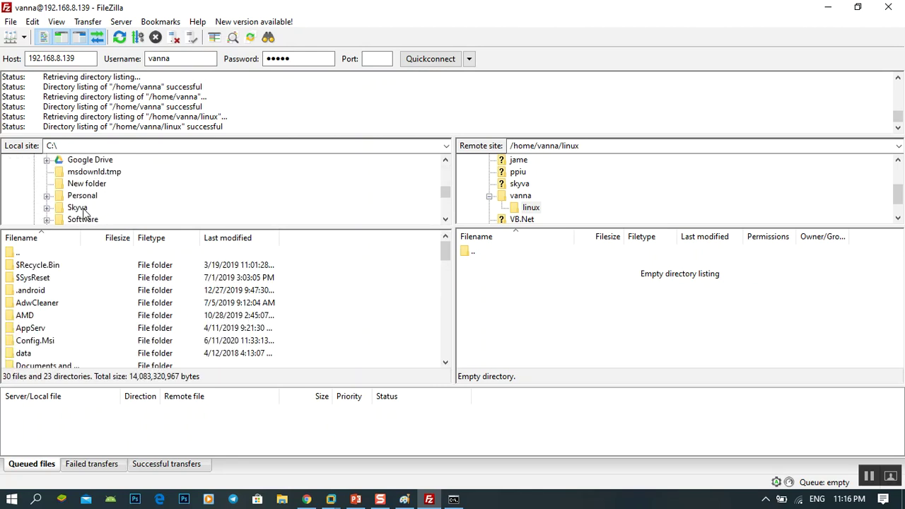
Step: Expand Personal, 02. University, 01.Teaching and 03.Network in the local tree
left_click(46, 196)
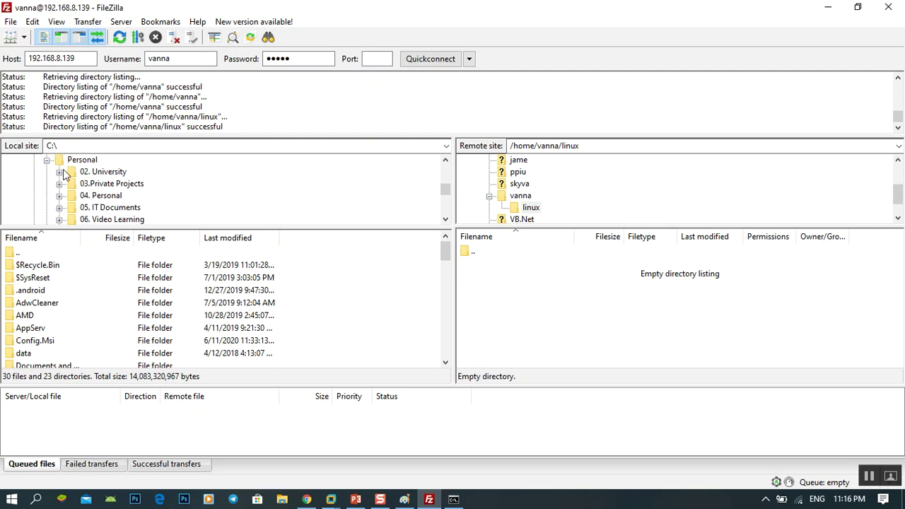
left_click(60, 172)
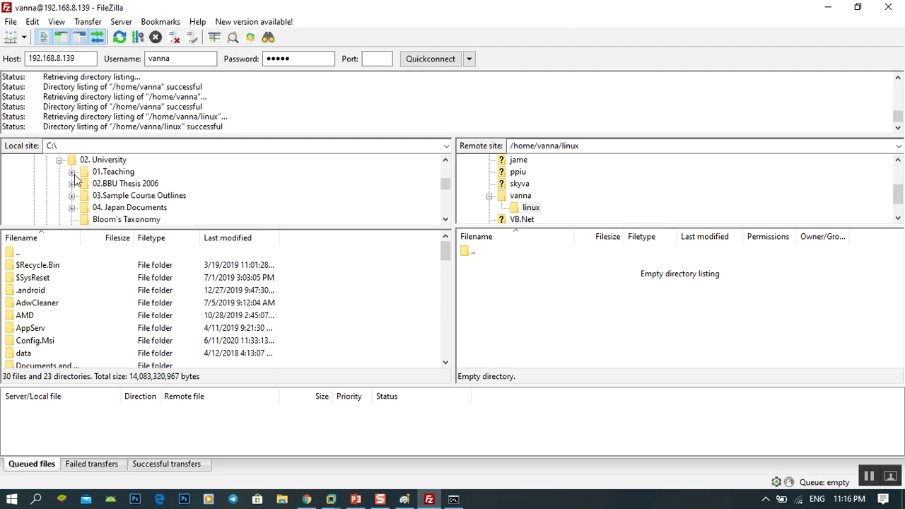
left_click(72, 172)
left_click(84, 196)
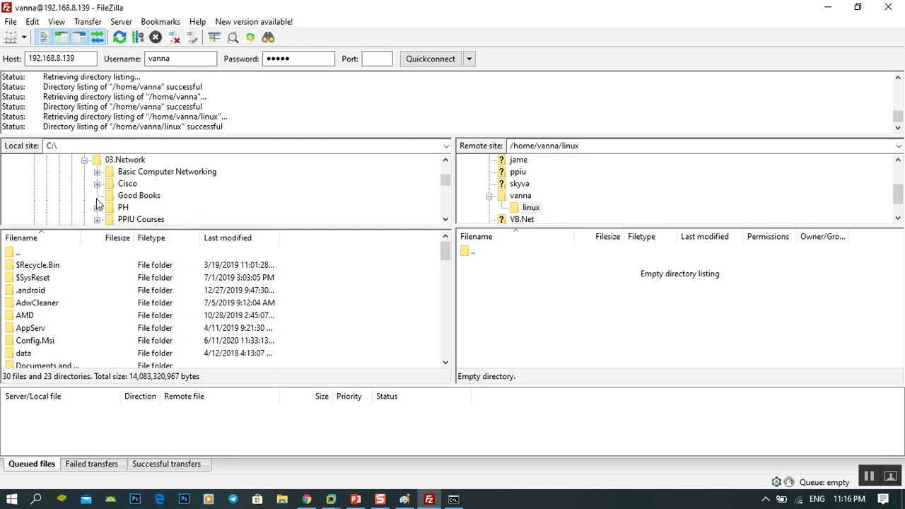
left_click(85, 161)
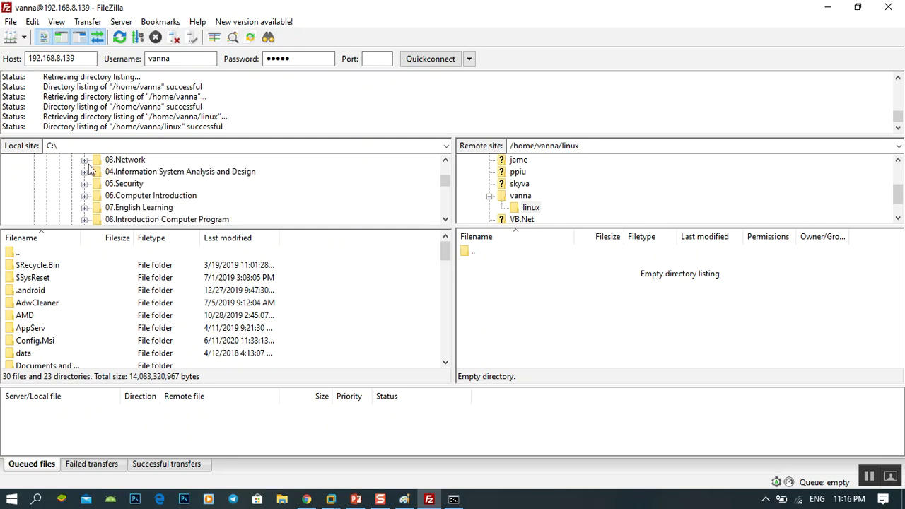
left_click(85, 161)
scroll(109, 207, "down", 1)
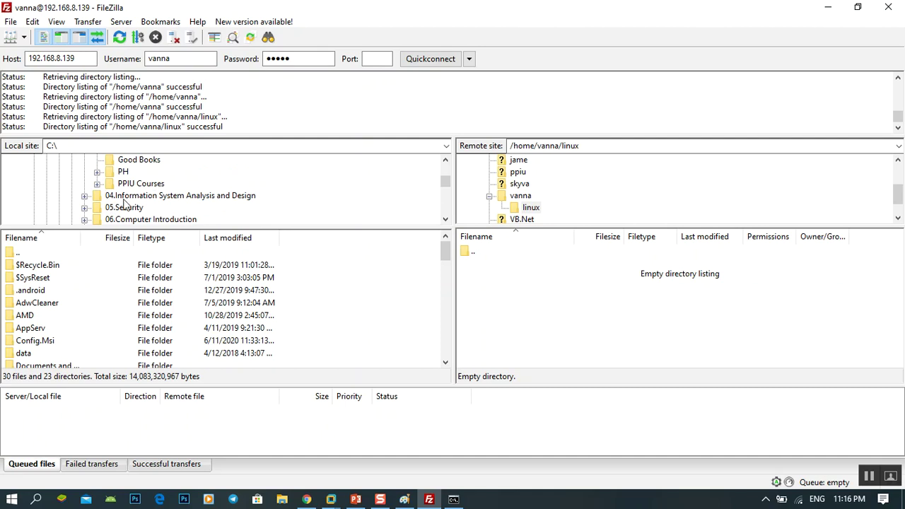
scroll(161, 205, "up", 2)
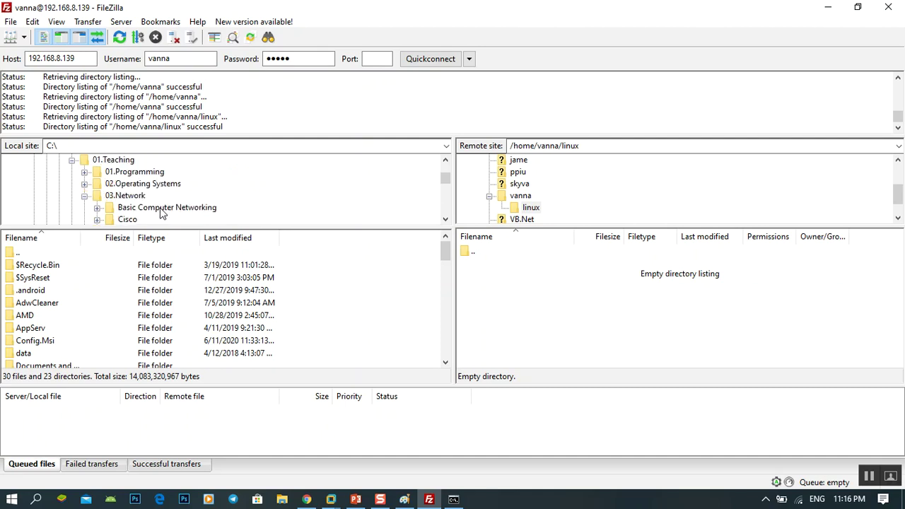
scroll(159, 211, "down", 1)
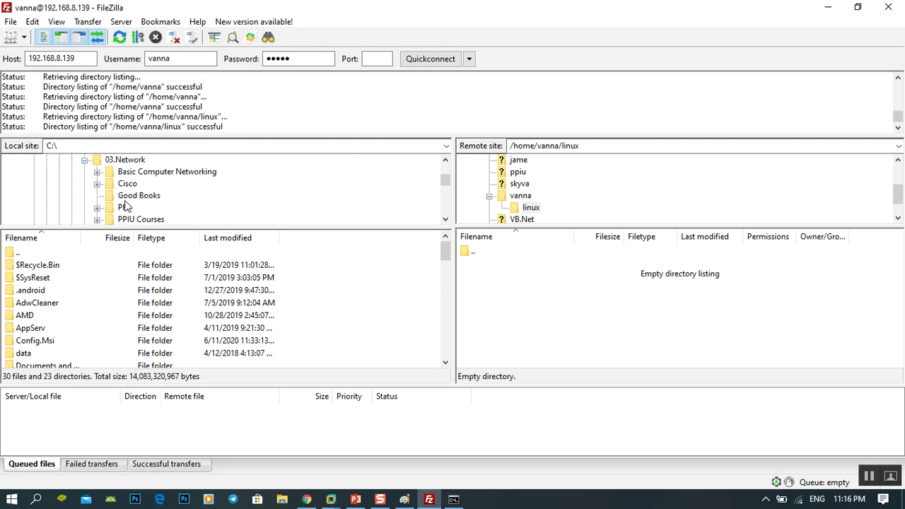
Step: Browse Cisco's Books and Good Books, then show the PH folder and select the Word assignment file
left_click(98, 184)
left_click(138, 196)
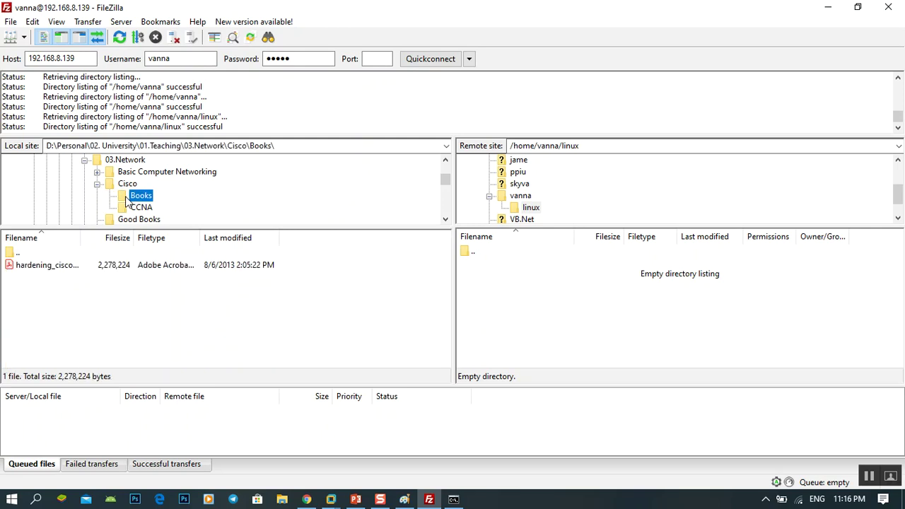
mouse_move(81, 240)
left_mouse_down()
mouse_move(125, 240)
mouse_move(89, 241)
left_mouse_up()
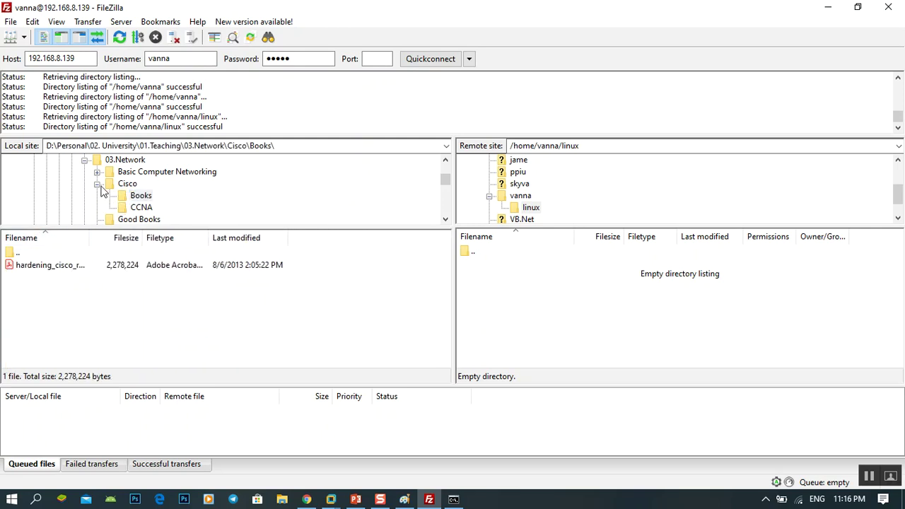
left_click(97, 184)
left_click(134, 196)
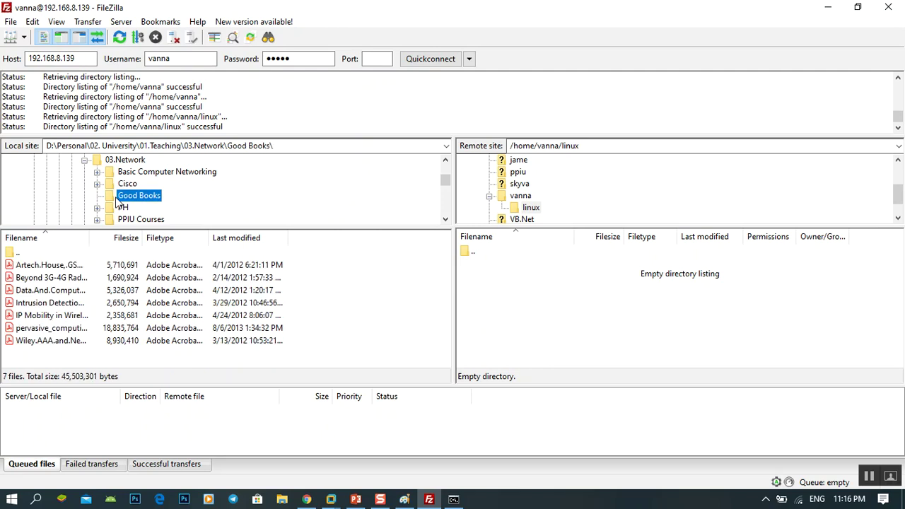
left_click(125, 209)
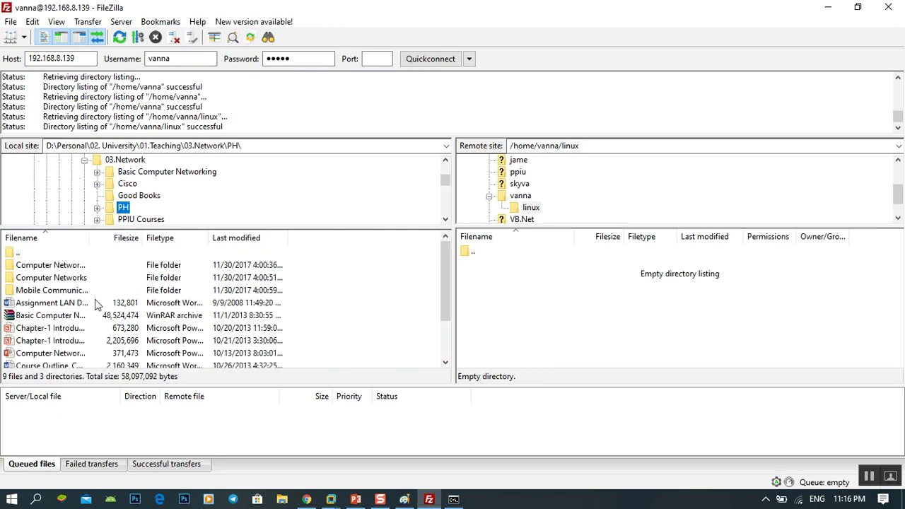
left_click(62, 304)
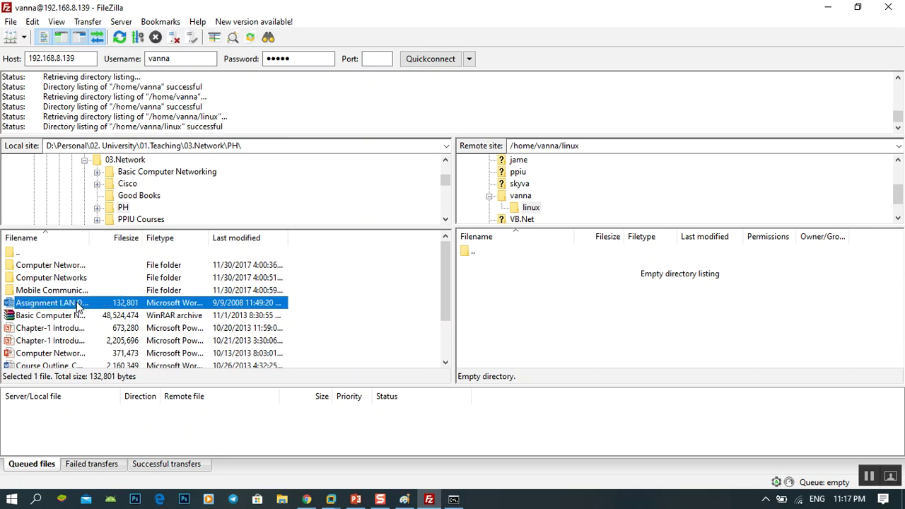
Step: Try uploading Assignment LAN Design (RUPP).docx into linux, which fails with 553 Could not create file
right_click(78, 305)
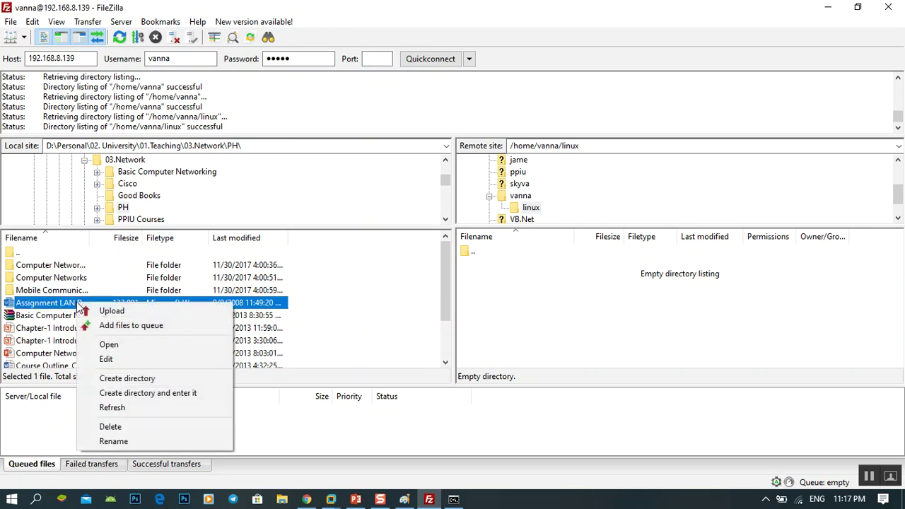
left_click_drag(51, 306, 385, 305)
left_click_drag(539, 301, 540, 302)
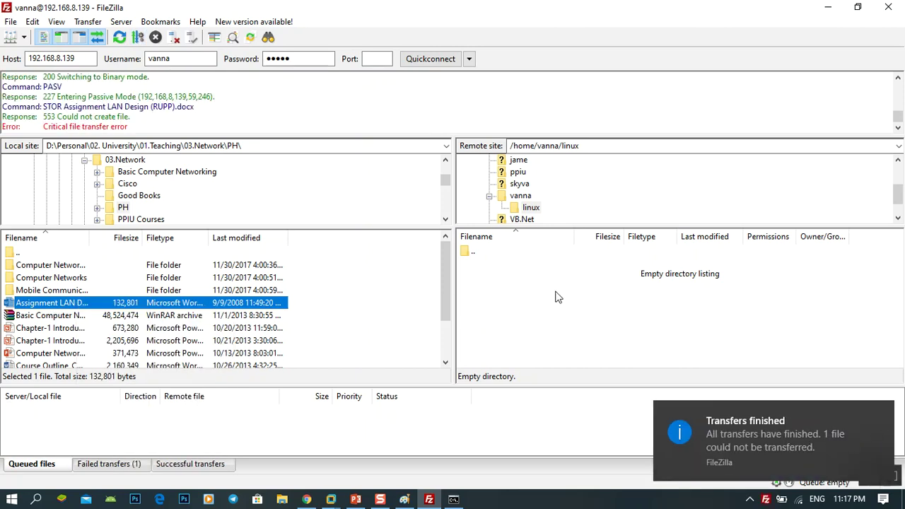
Step: Refresh the remote linux listing twice and widen the remote pane; the folder stays empty
right_click(540, 290)
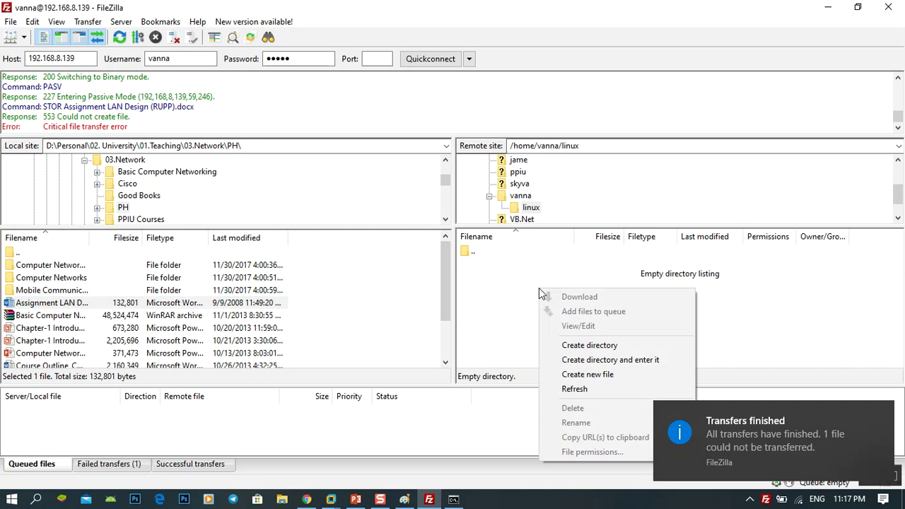
left_click(588, 390)
left_click_drag(452, 283, 389, 290)
right_click(489, 304)
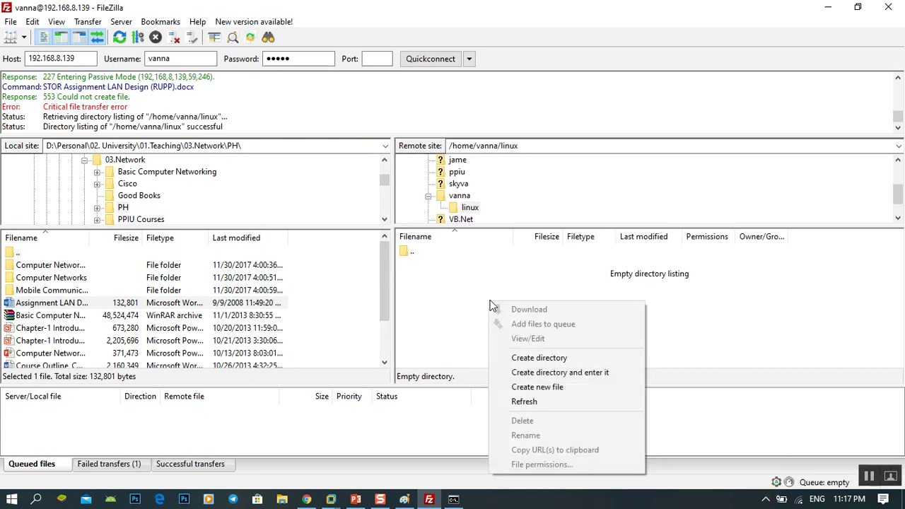
left_click(494, 403)
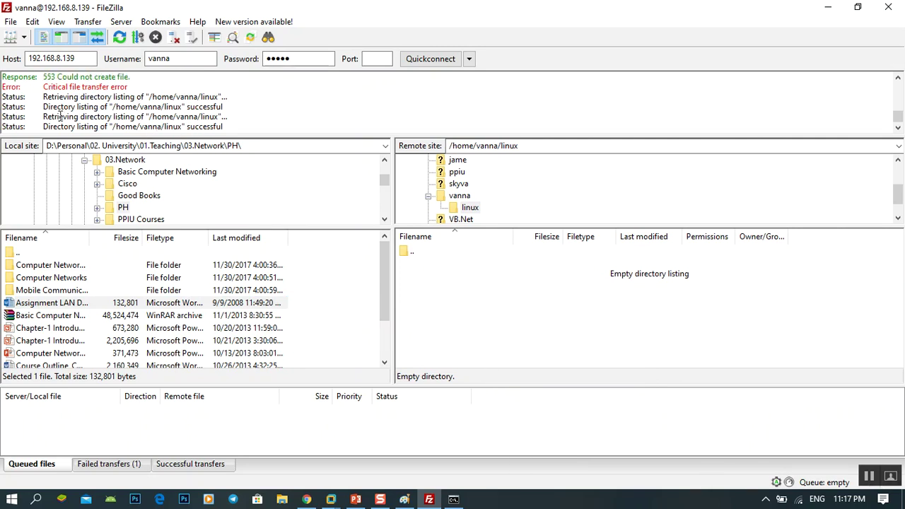
Step: Upload Assignment LAN Design (RUPP).docx into /home/vanna and widen the remote Filename column
left_click(459, 196)
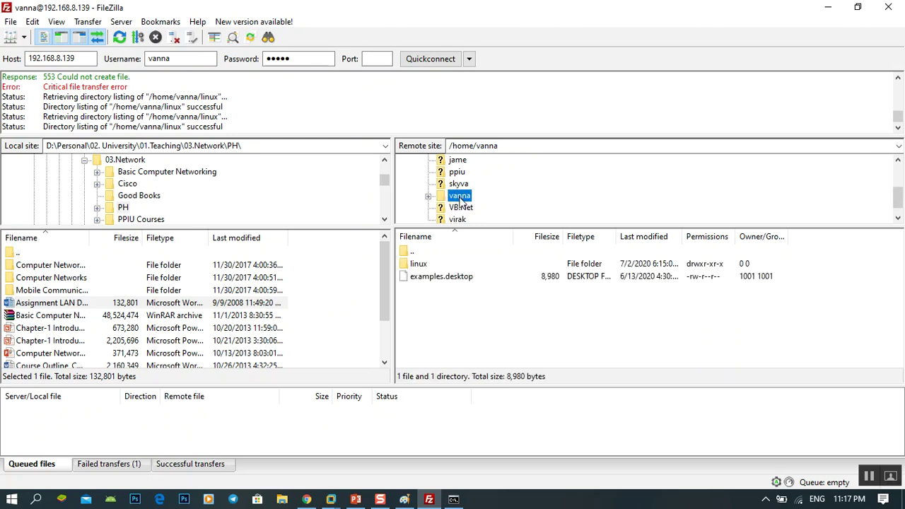
double_click(422, 263)
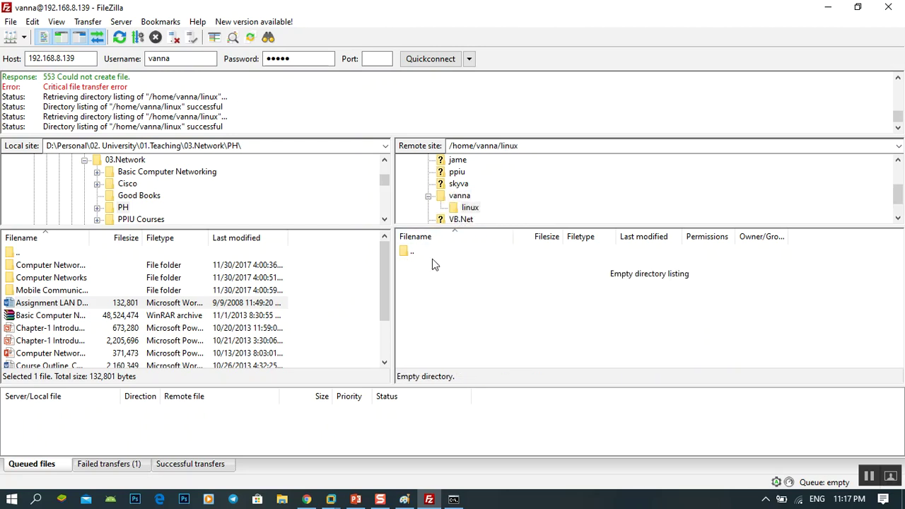
left_click(464, 209)
double_click(459, 197)
left_click_drag(78, 312, 488, 315)
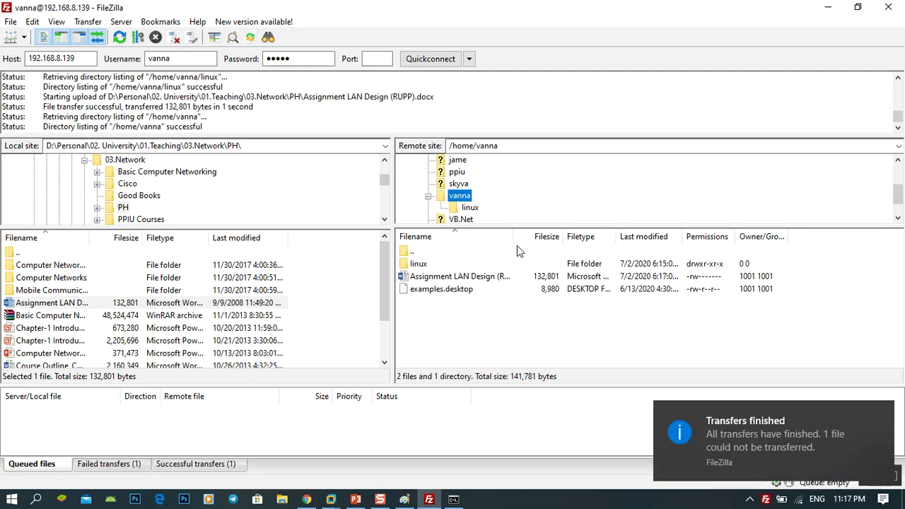
left_click_drag(517, 238, 589, 240)
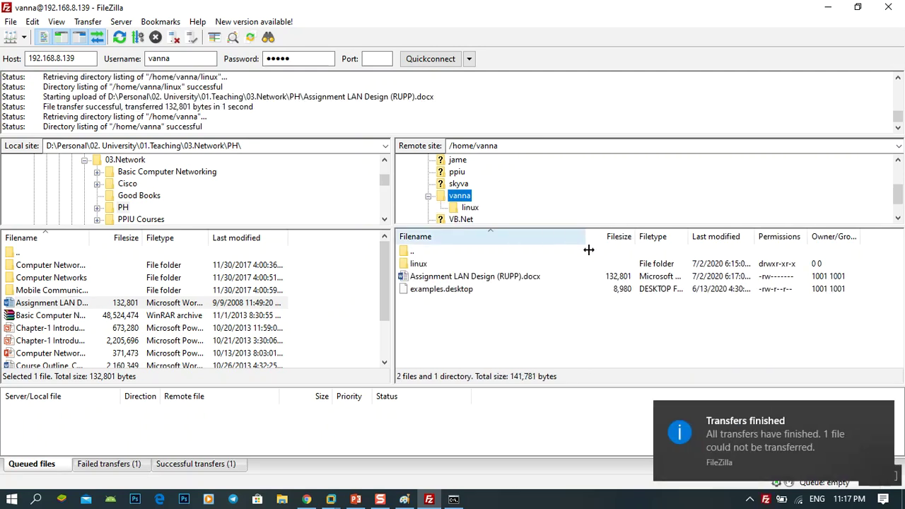
Step: Browse the remote VB.Net and linux folders, then return to /home/vanna and select the uploaded docx
left_click(468, 208)
left_click(460, 197)
left_click(456, 207)
left_click(460, 207)
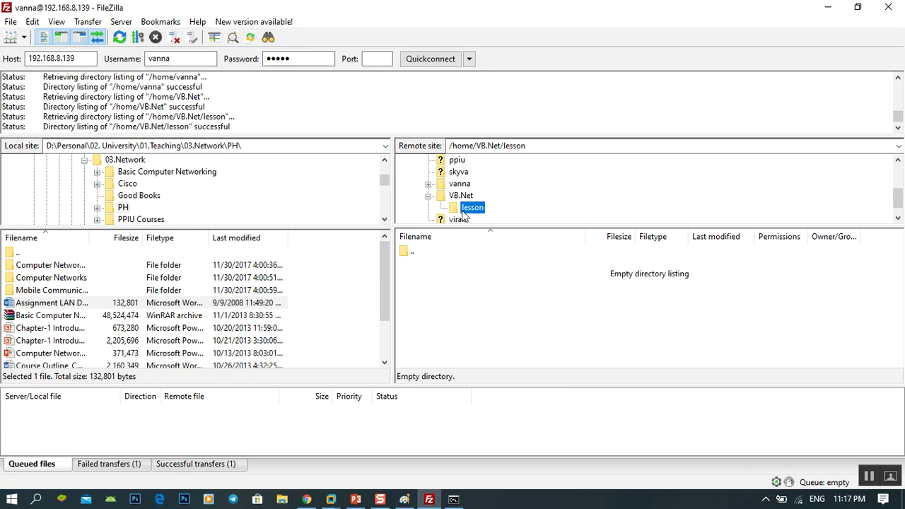
left_click(428, 197)
left_click(428, 184)
left_click(469, 196)
left_click(460, 184)
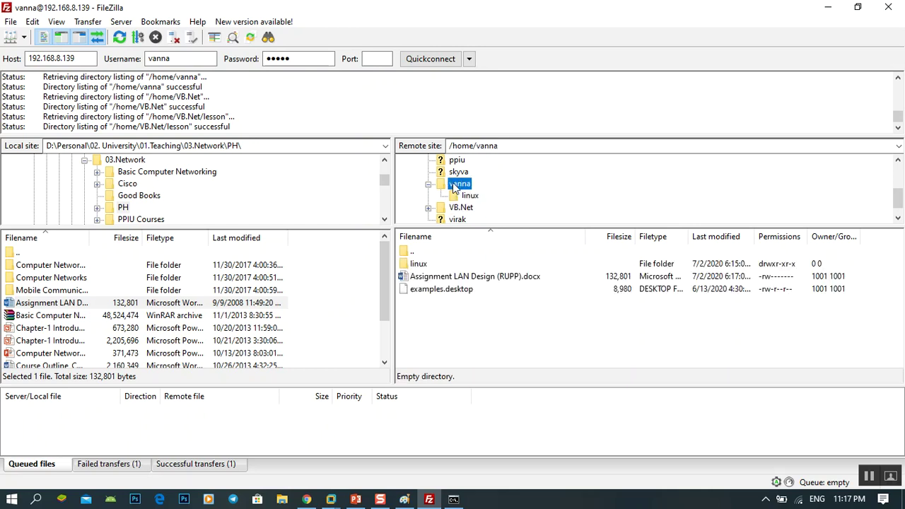
left_click(457, 276)
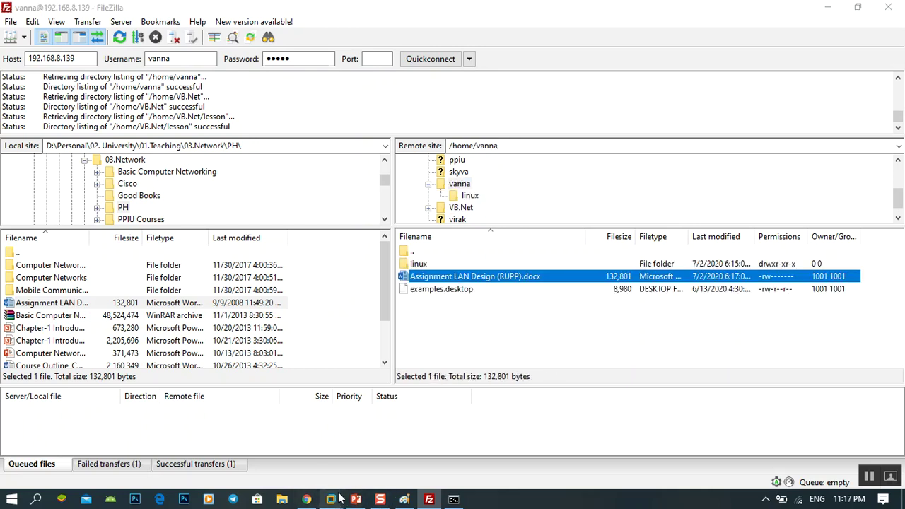
Step: Bring up the Ubuntu virtual machine's terminal in VMware
mouse_move(332, 499)
left_click(414, 394)
left_click(523, 369)
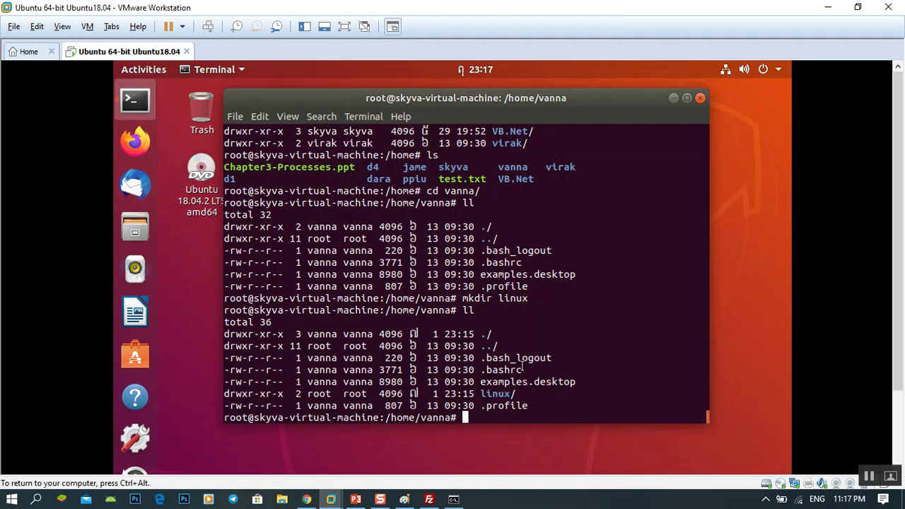
Step: Move up to /home with cd .. and list it with ll
type("cd .")
key("BackSpace")
key("BackSpace")
key("BackSpace")
key("BackSpace")
type("cd ..")
key("Return")
type("ll")
key("Return")
Step: Enter the vanna folder and list /home/vanna with ll
type("c")
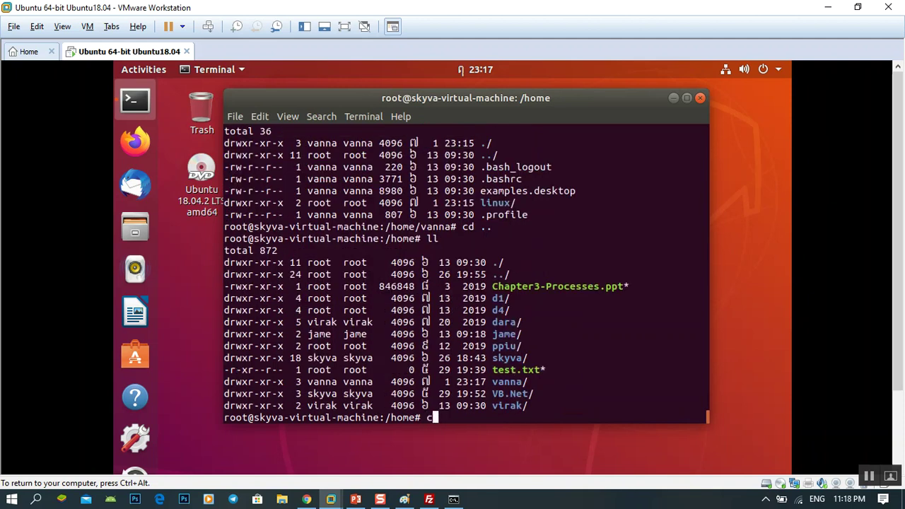
type("d va")
key("Return")
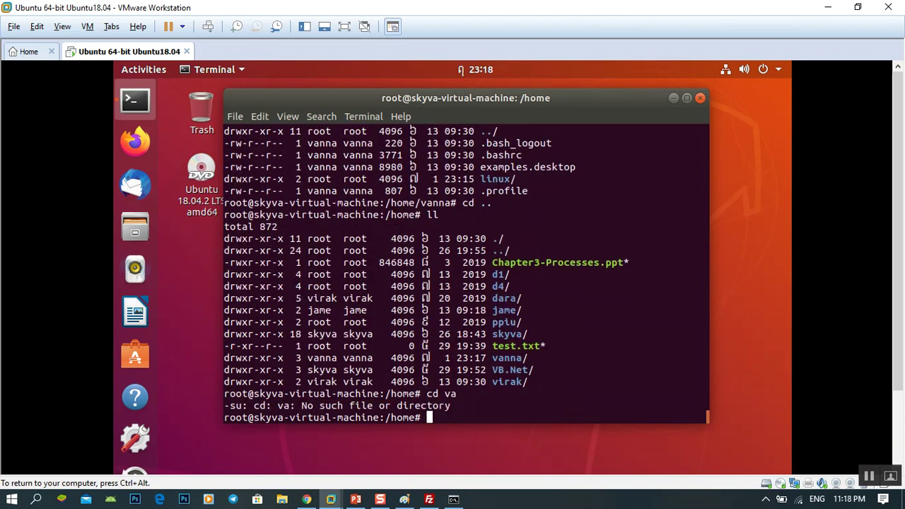
type("cd vana")
key("BackSpace")
key("Tab")
key("Return")
type("ll")
key("Return")
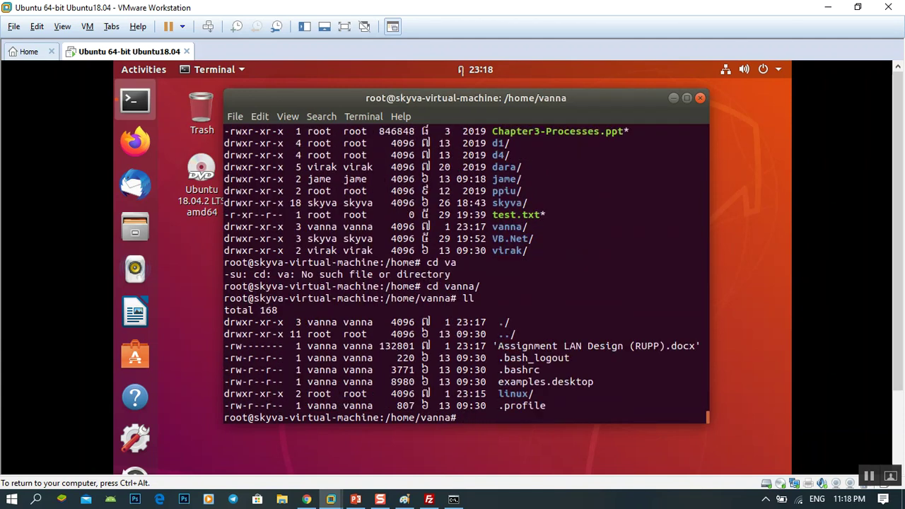
Step: Highlight the uploaded docx and show that linux/ is owned by root root, unlike vanna's files
left_click_drag(498, 346, 697, 346)
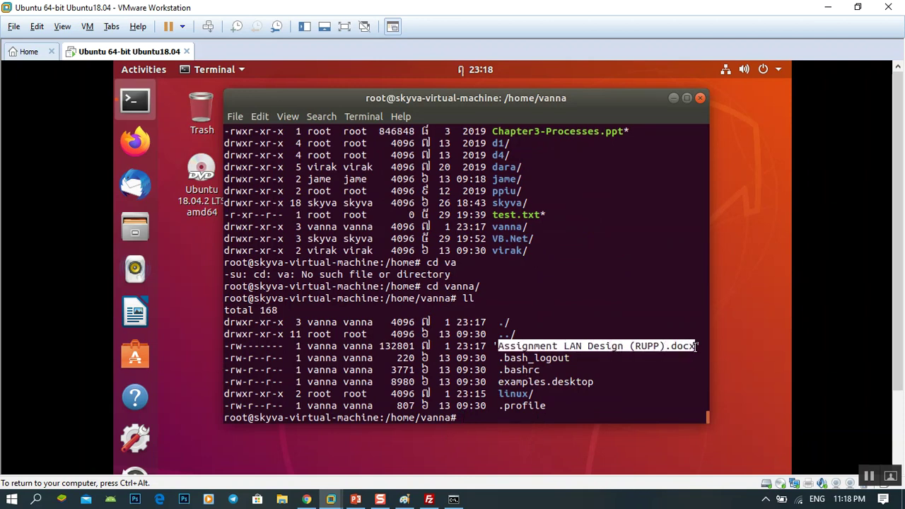
left_click_drag(499, 394, 531, 394)
left_click_drag(307, 394, 469, 393)
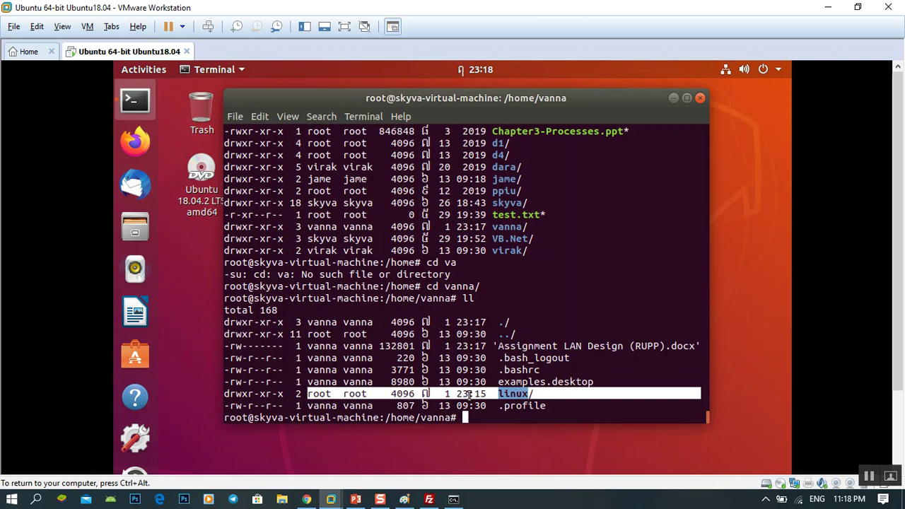
left_click(419, 394)
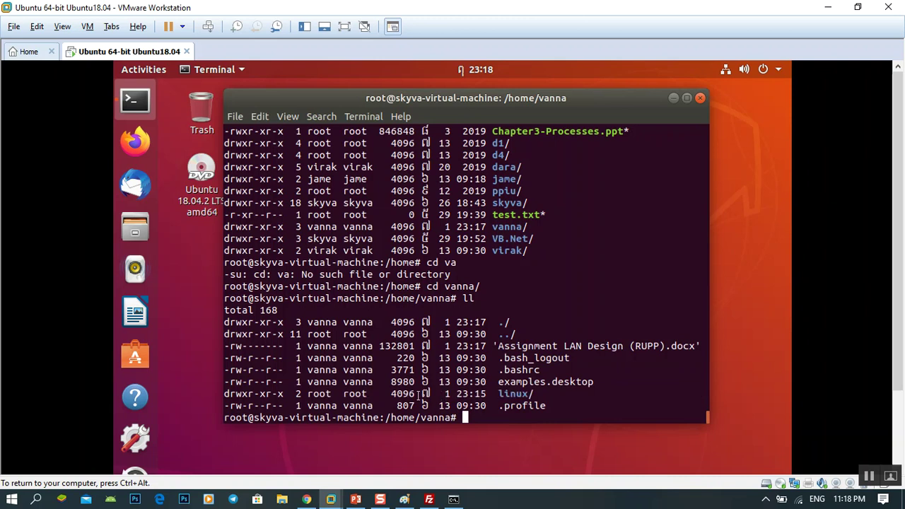
left_click_drag(307, 369, 365, 370)
left_click(364, 381)
left_click_drag(368, 394, 307, 393)
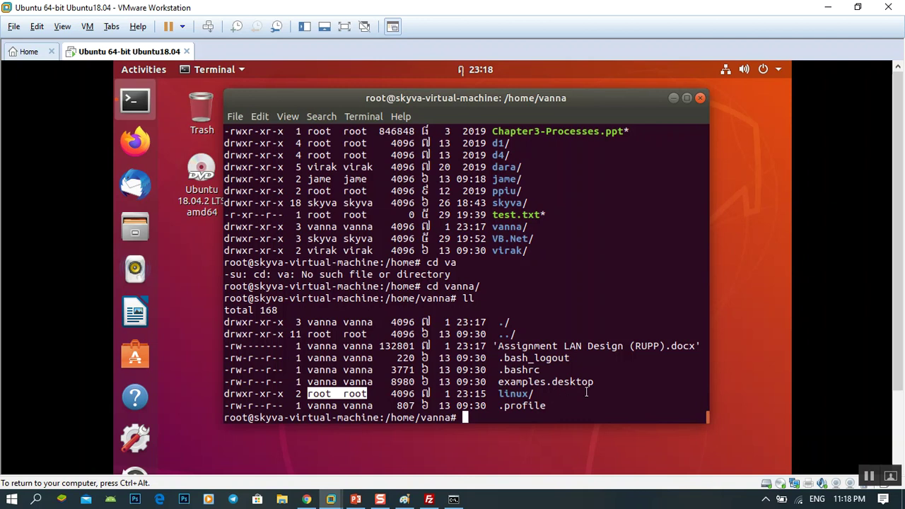
Step: Run chown vanna.vanna linux/ and confirm with ll that linux/ is now owned by vanna vanna
type("chown vanna.")
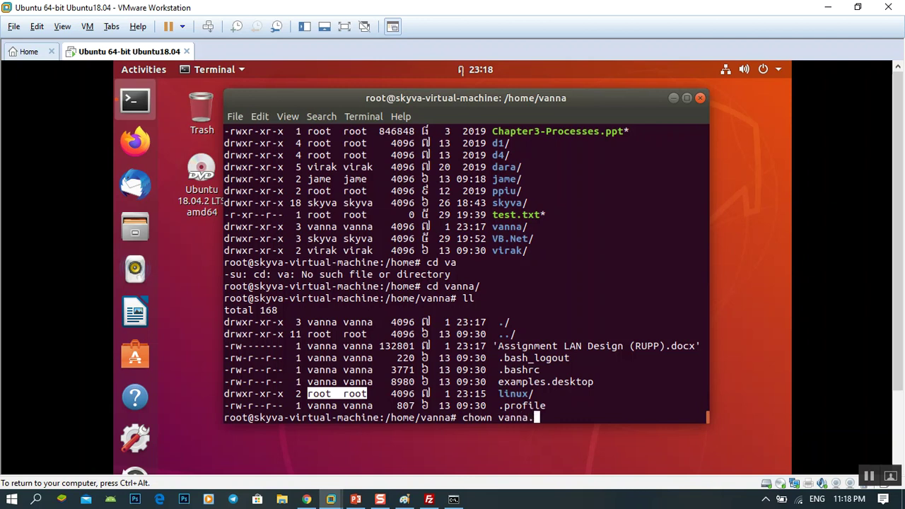
type("vanna linux/")
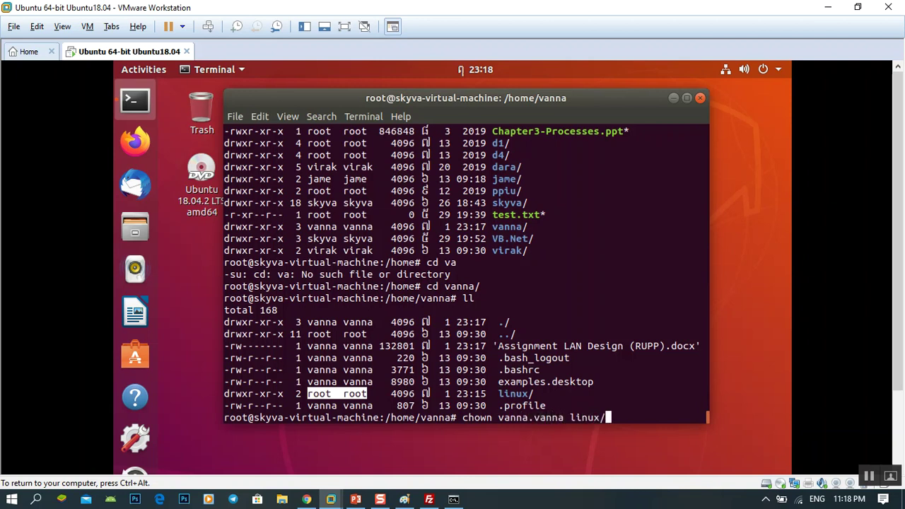
key("Return")
type("ll")
key("Return")
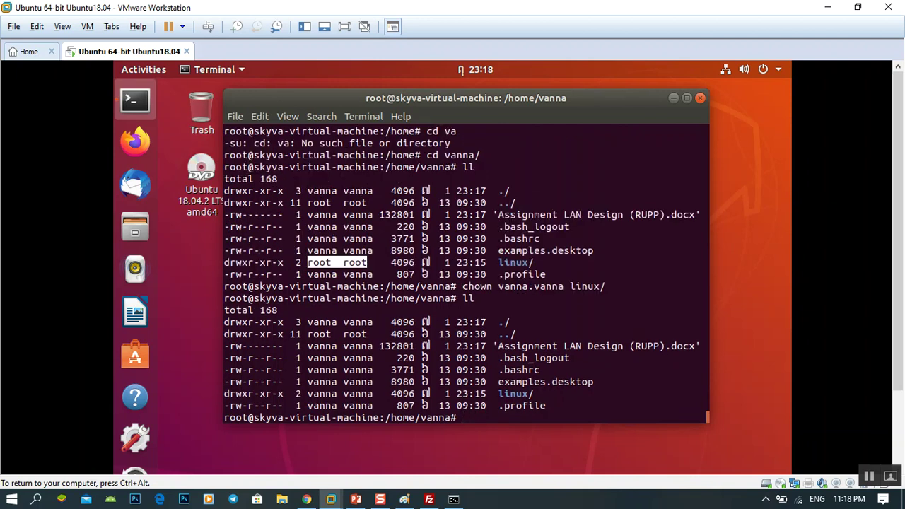
left_click_drag(307, 394, 373, 394)
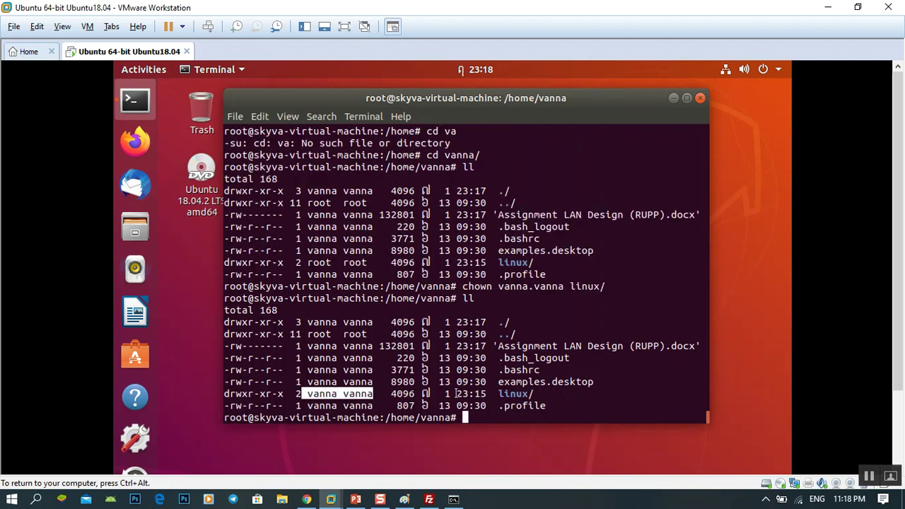
left_click(457, 393)
Step: Open linux on the server and upload Chapter-1 Introduction.ppt and Chapter-1 Introduction_cont.ppt into it
left_click(428, 499)
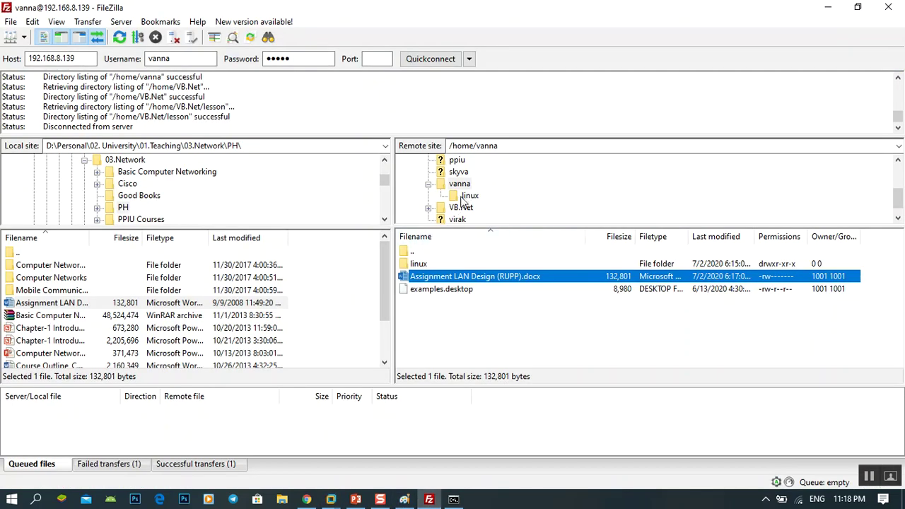
left_click(466, 196)
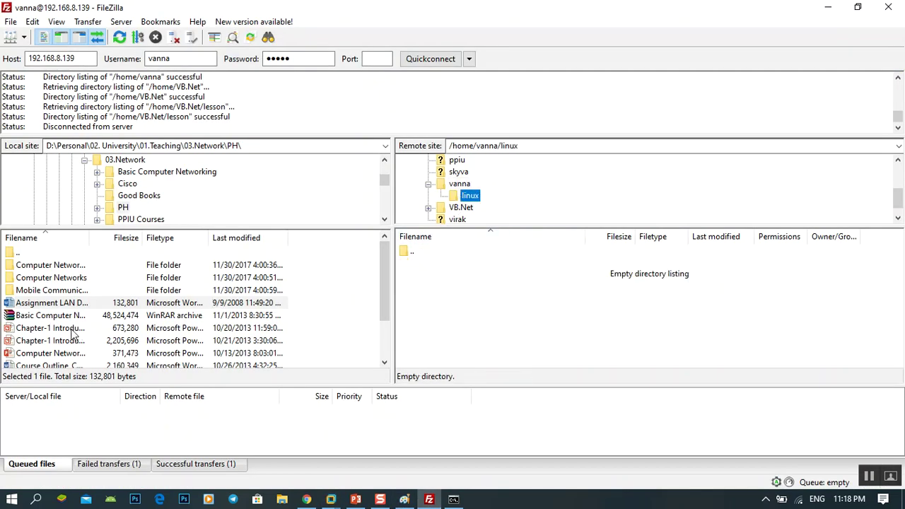
left_click(46, 330)
left_click_drag(42, 335, 495, 306)
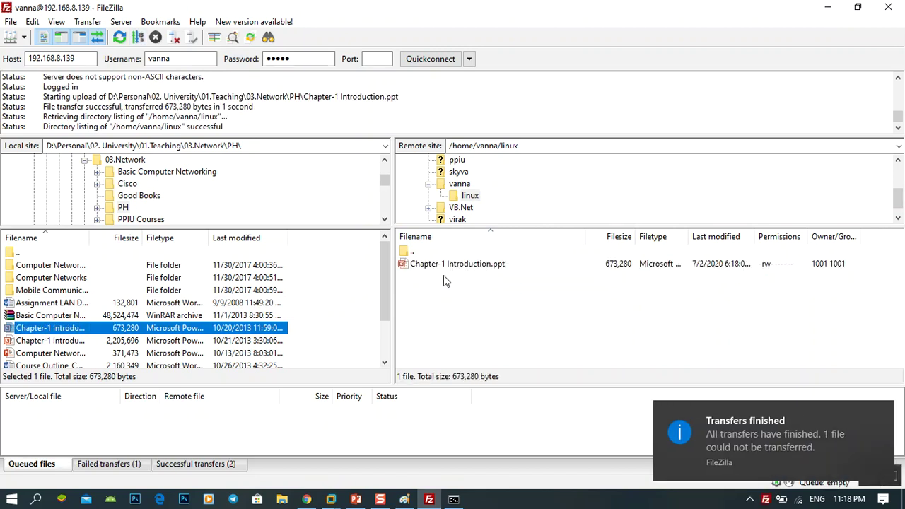
left_click_drag(58, 340, 463, 309)
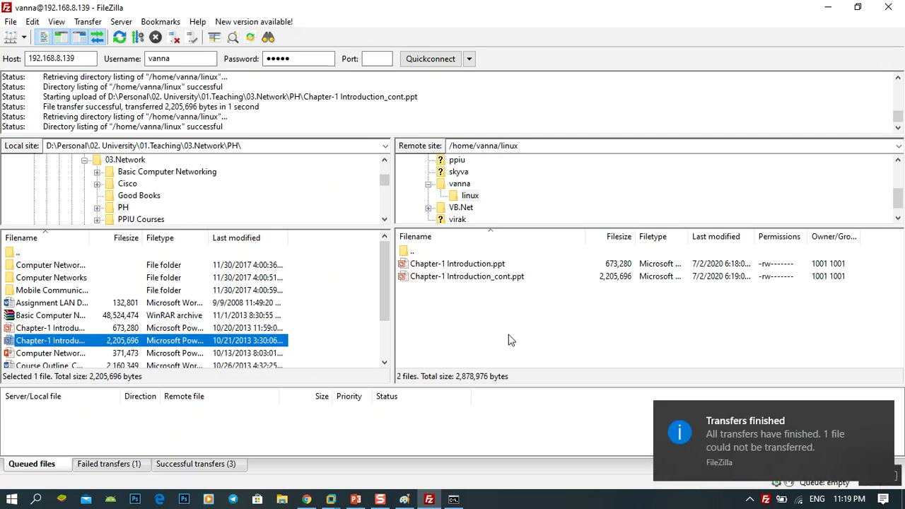
Step: In the Ubuntu terminal, cd into linux/ and list it, highlighting both Chapter-1 .ppt files owned by vanna
mouse_move(330, 499)
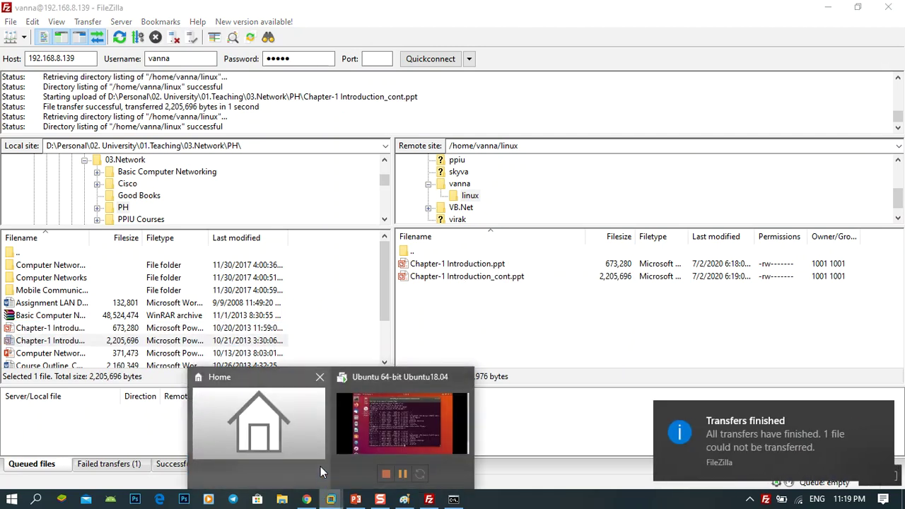
left_click(400, 420)
type("ll")
key("Return")
type("cd ")
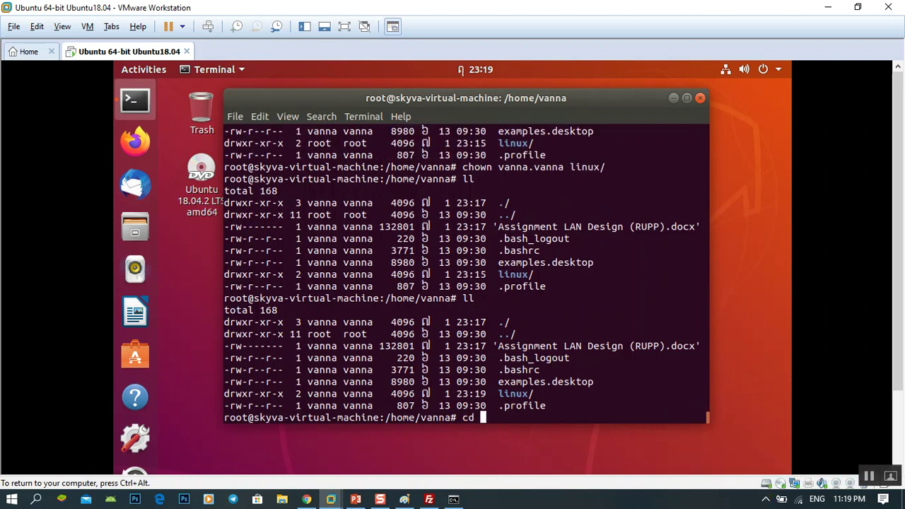
type("linux/")
key("Return")
type("ll")
key("Return")
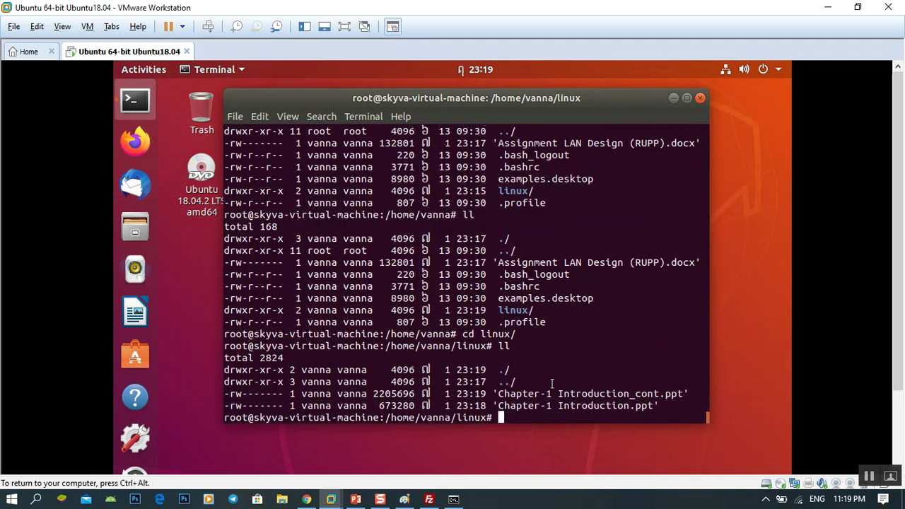
left_click_drag(656, 406, 476, 394)
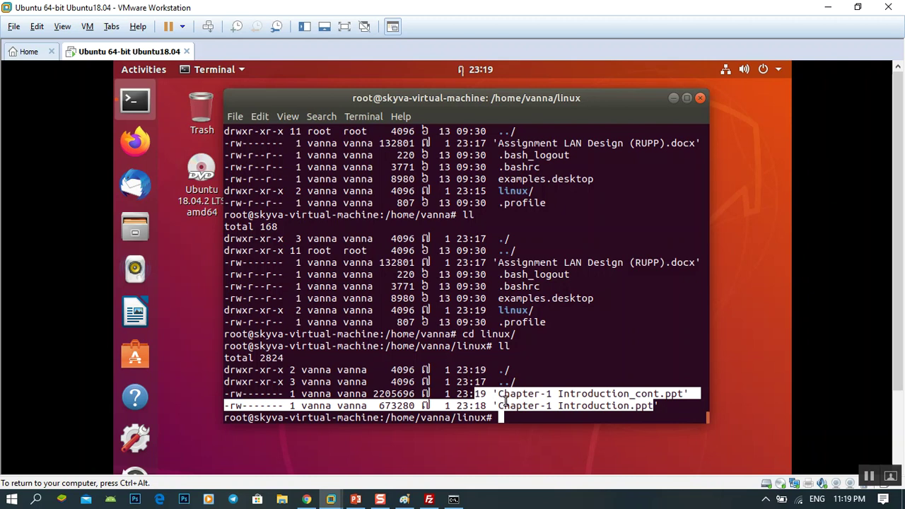
left_click(506, 401)
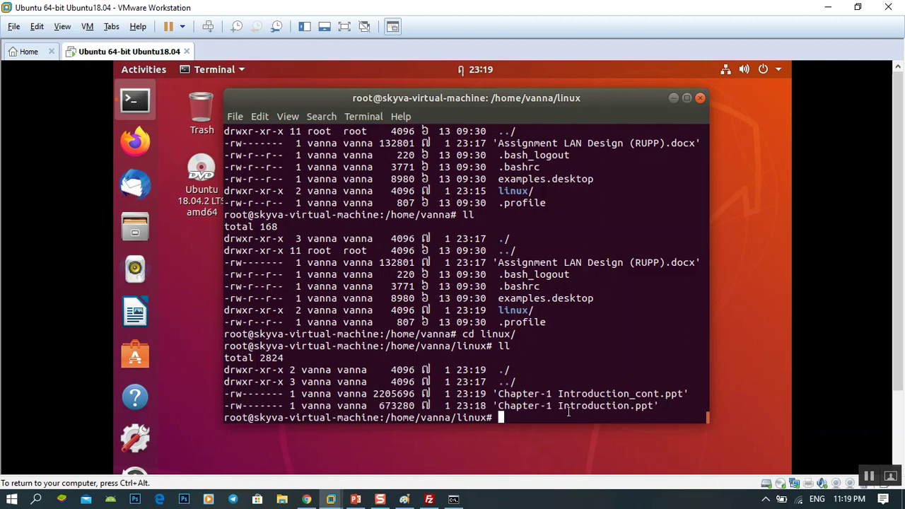
left_click(438, 501)
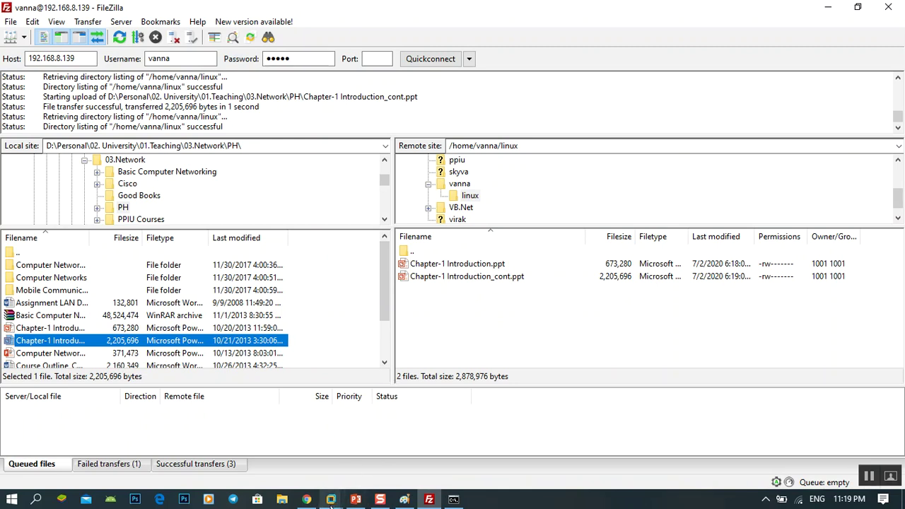
Step: Upload Computer Networks.pptx from the local PH folder to linux and check it in the remote list
mouse_move(330, 499)
left_click(415, 425)
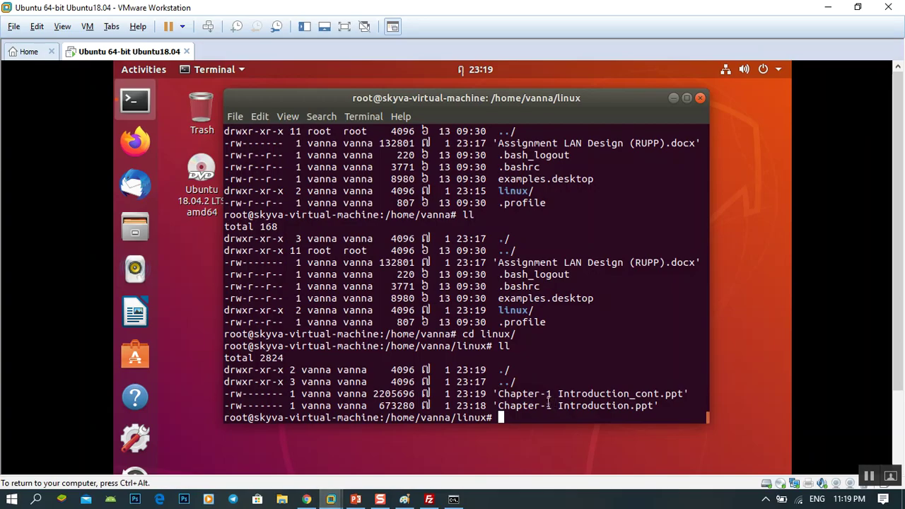
left_click(431, 500)
scroll(170, 305, "up", 2)
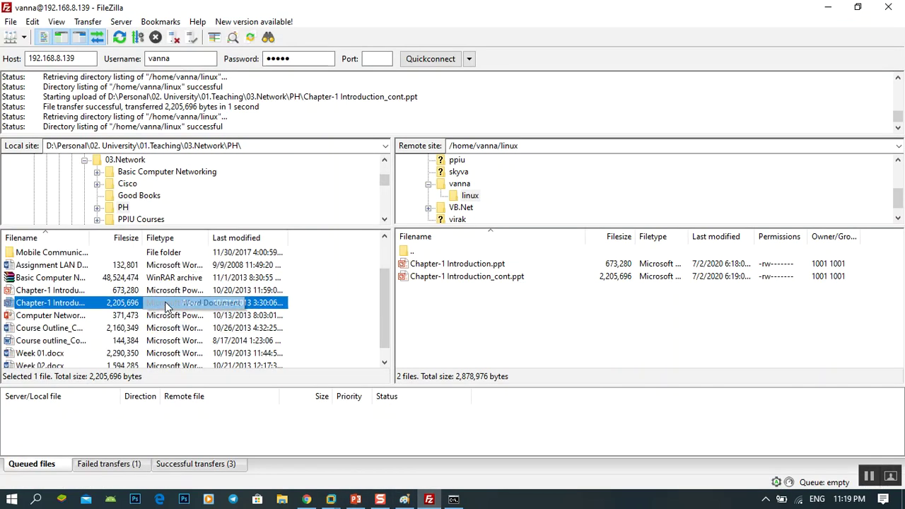
left_click(61, 316)
right_click(41, 320)
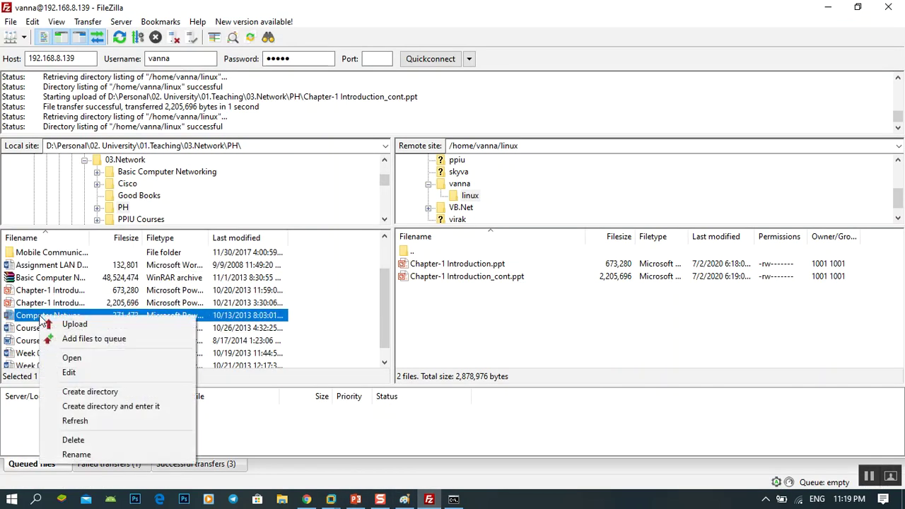
left_click(74, 324)
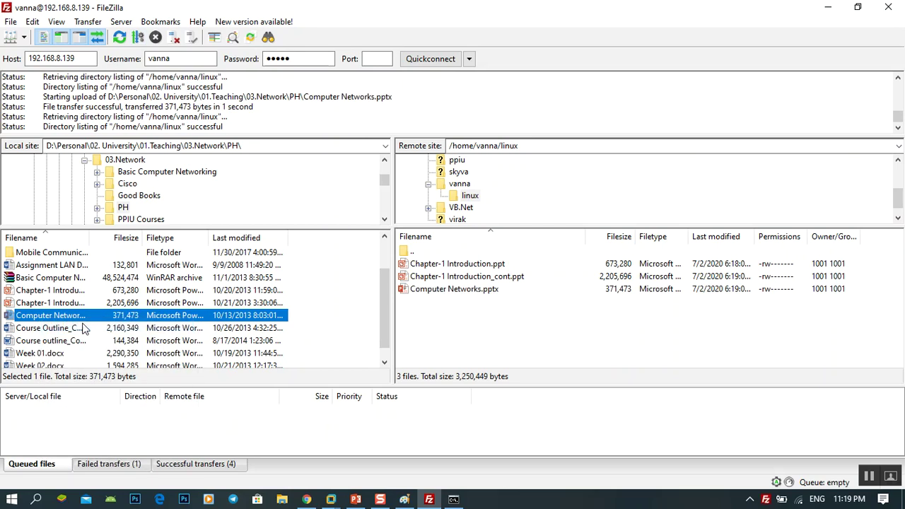
left_click(433, 292)
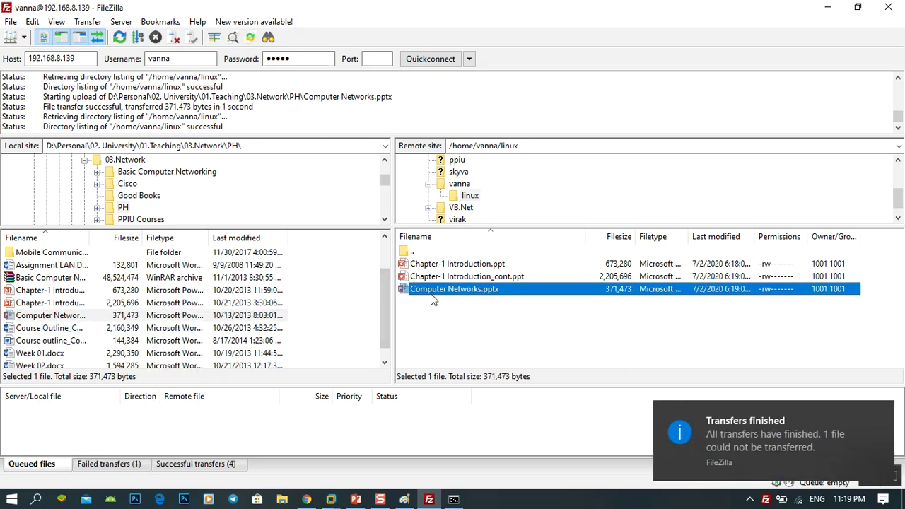
left_click(331, 499)
left_click(396, 443)
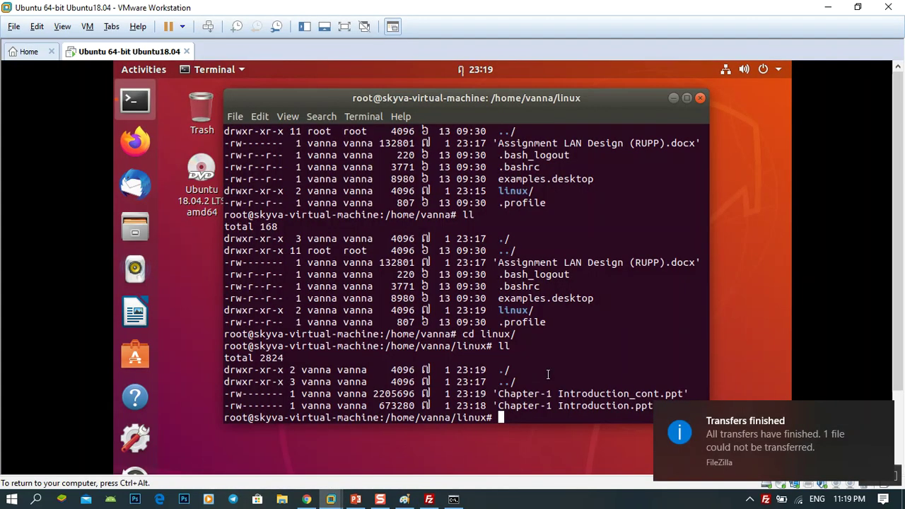
Step: Re-list /home/vanna/linux with ll and confirm Computer Networks.pptx (371473 bytes) now appears
type("ll")
key("Return")
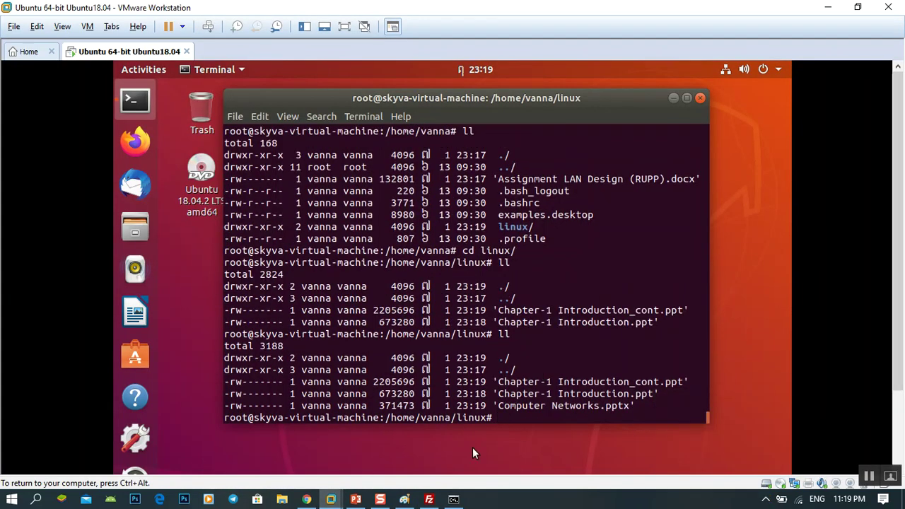
left_click_drag(500, 405, 630, 408)
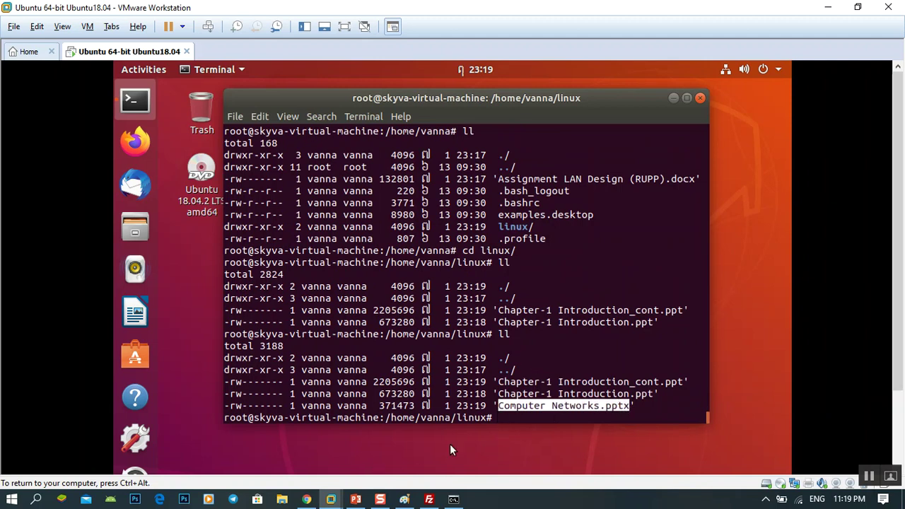
left_click(429, 499)
scroll(387, 306, "up", 1)
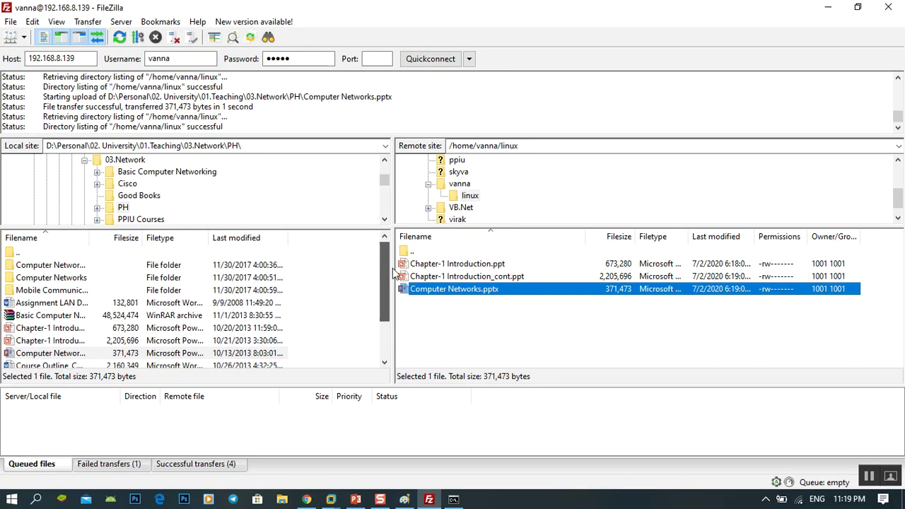
Step: Make Desktop the local folder and download Computer Networks.pptx from /home/vanna/linux
left_click_drag(388, 183, 386, 161)
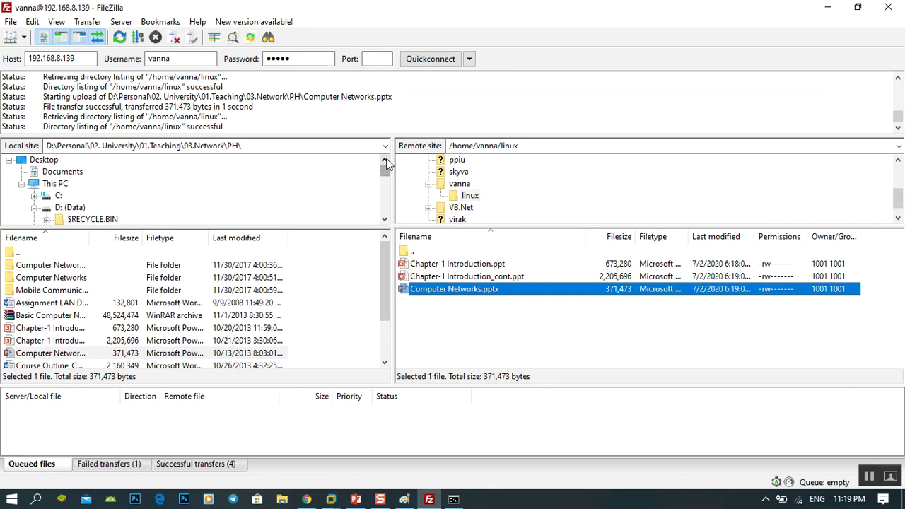
left_click(42, 161)
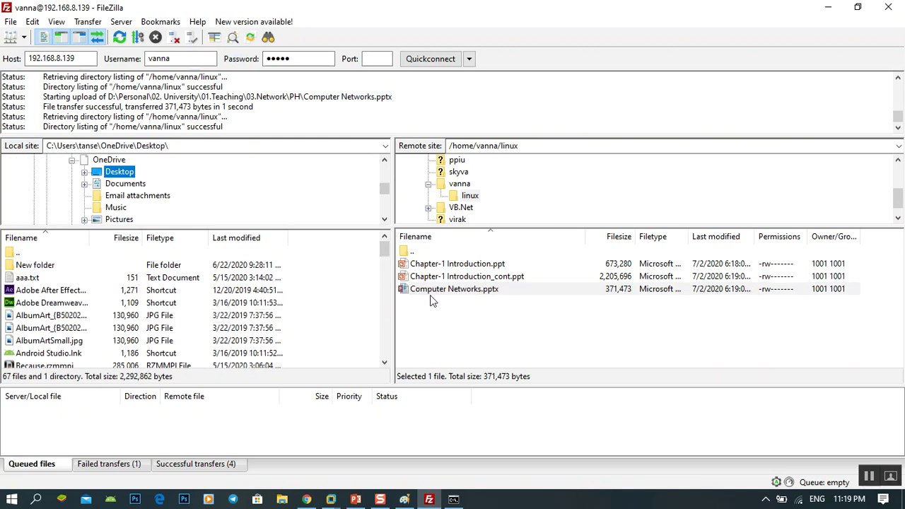
left_click(384, 362)
left_click(381, 362)
scroll(389, 308, "down", 2)
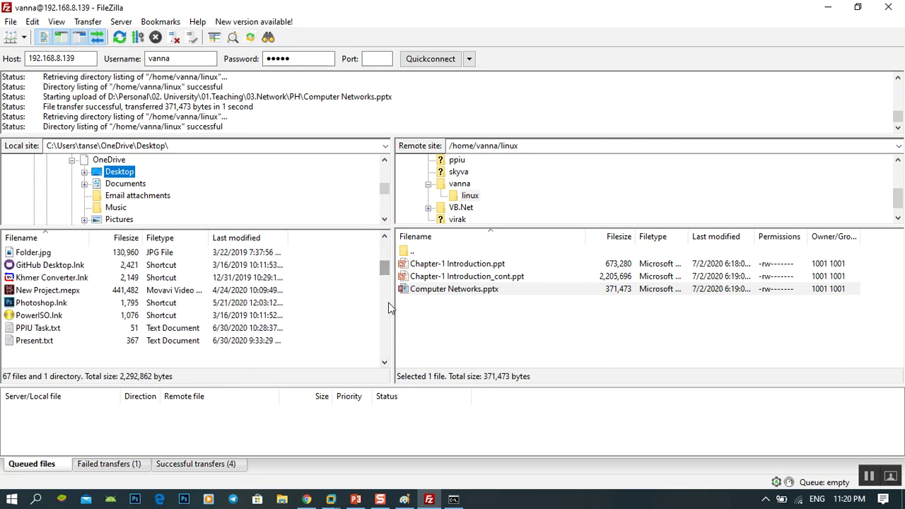
scroll(380, 263, "up", 2)
left_click_drag(387, 265, 387, 241)
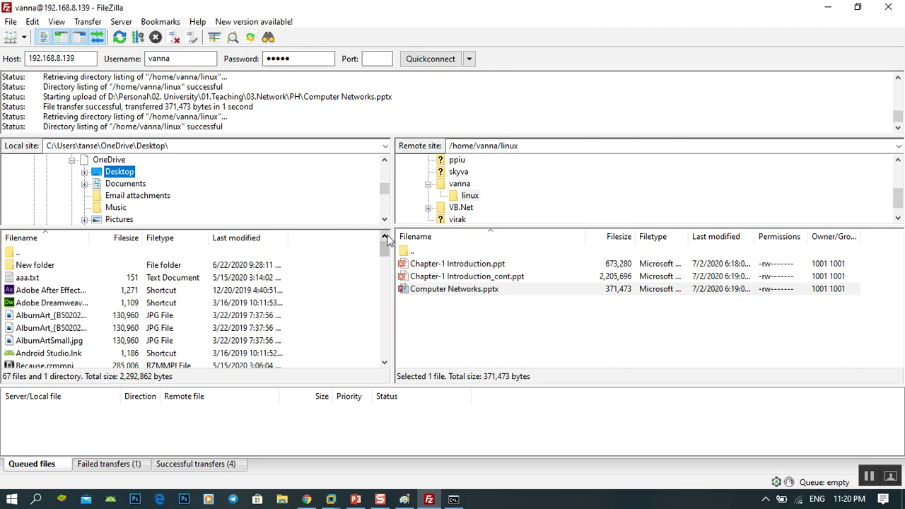
left_click(453, 297)
right_click(453, 292)
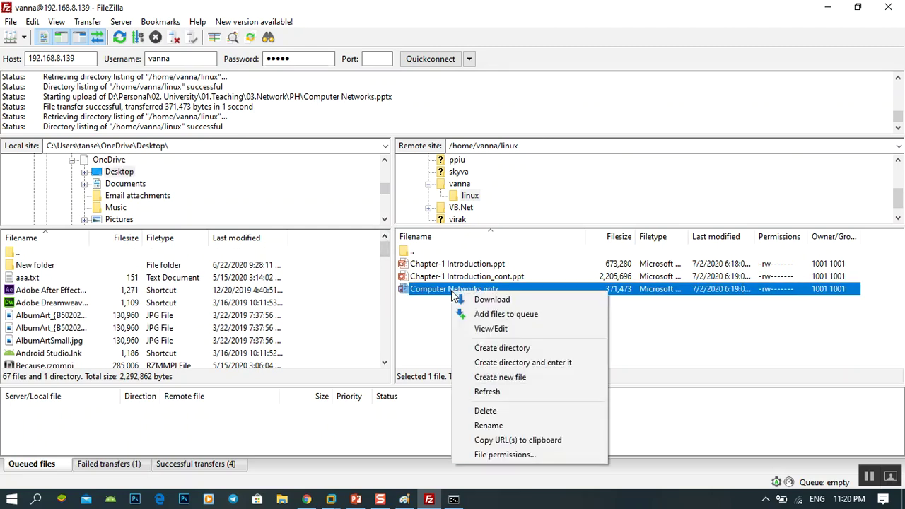
left_click(491, 303)
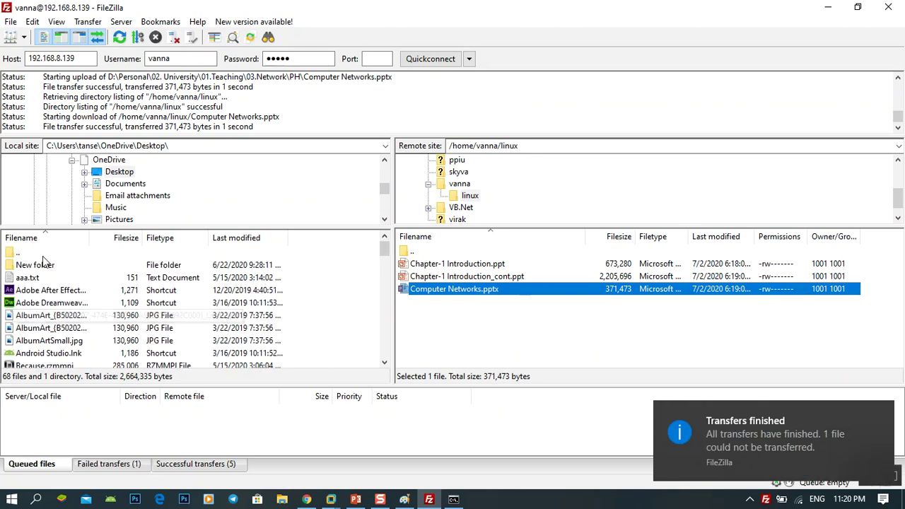
Step: Refresh the local Desktop listing and confirm Computer Networks.pptx (371,473 bytes) arrived
left_click_drag(245, 226, 254, 177)
right_click(315, 259)
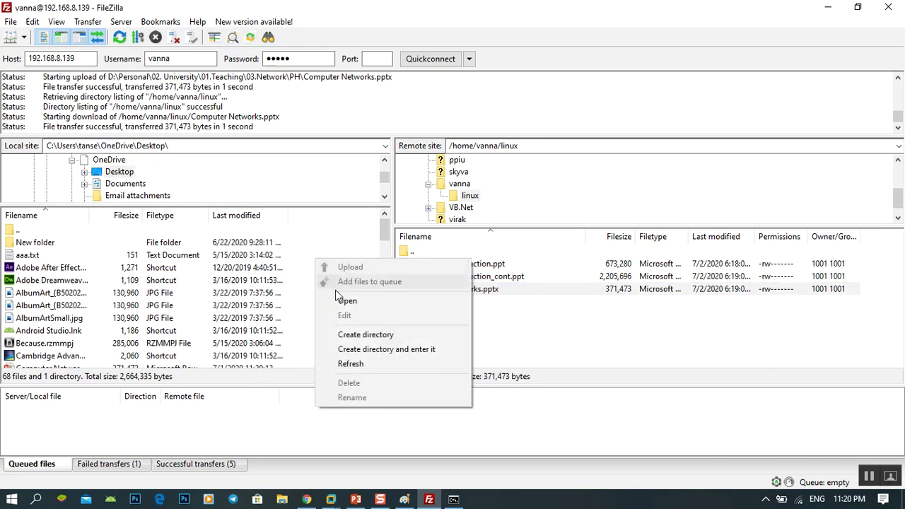
left_click(347, 364)
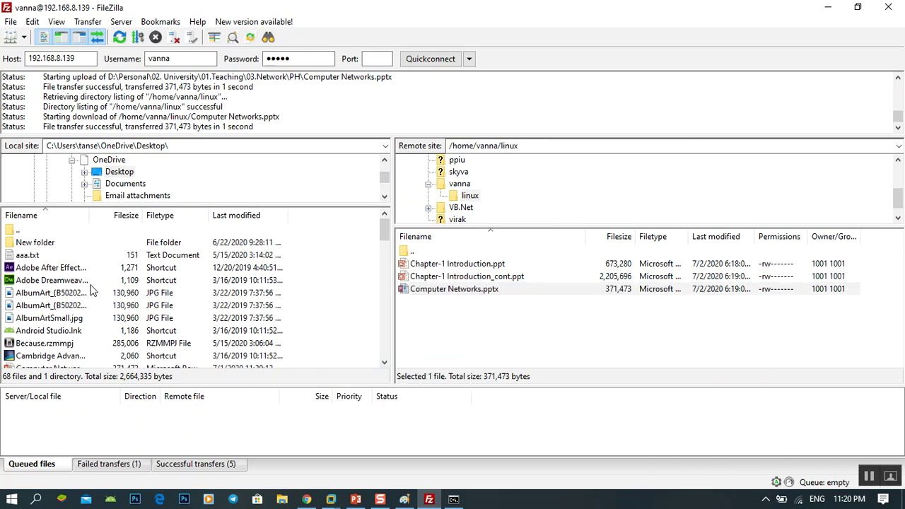
scroll(84, 285, "down", 2)
left_click(47, 296)
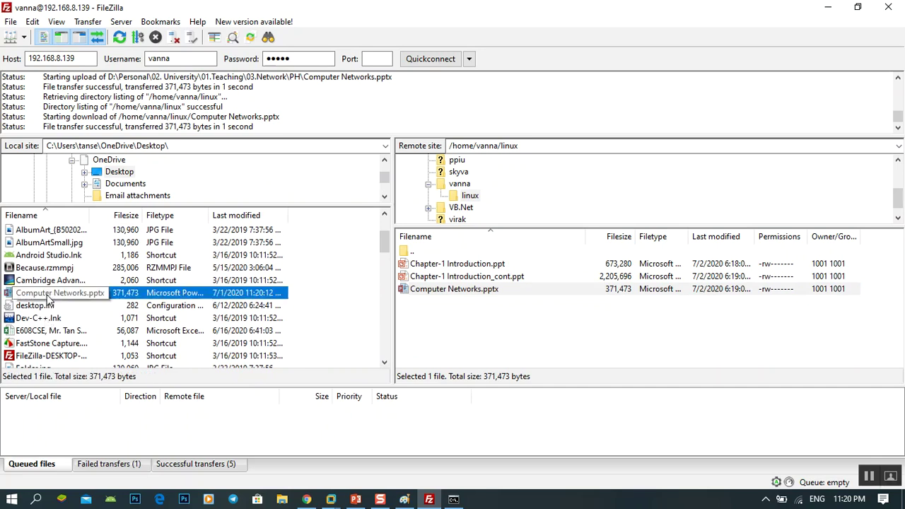
left_click_drag(90, 216, 128, 231)
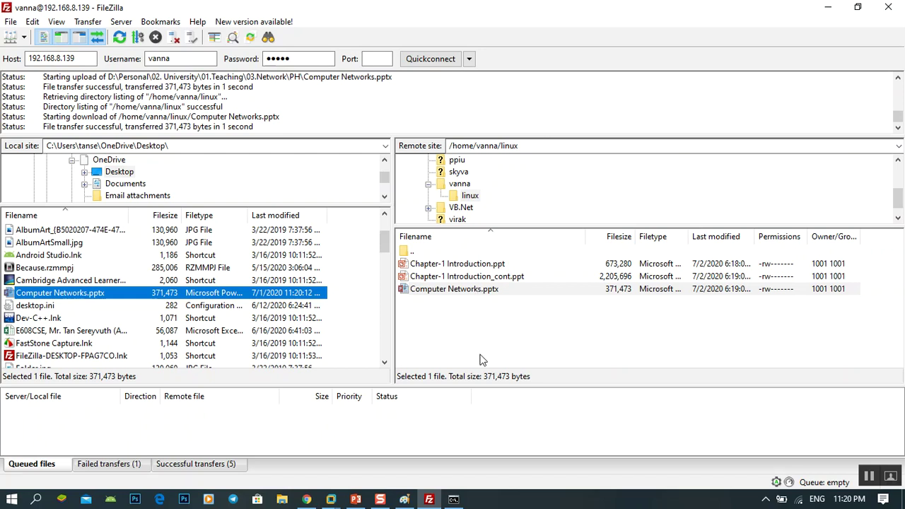
mouse_move(356, 499)
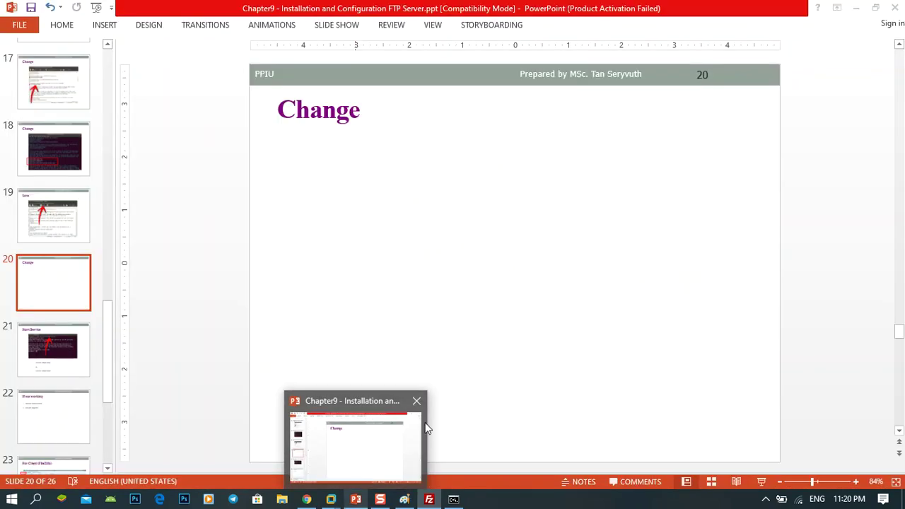
left_click(541, 434)
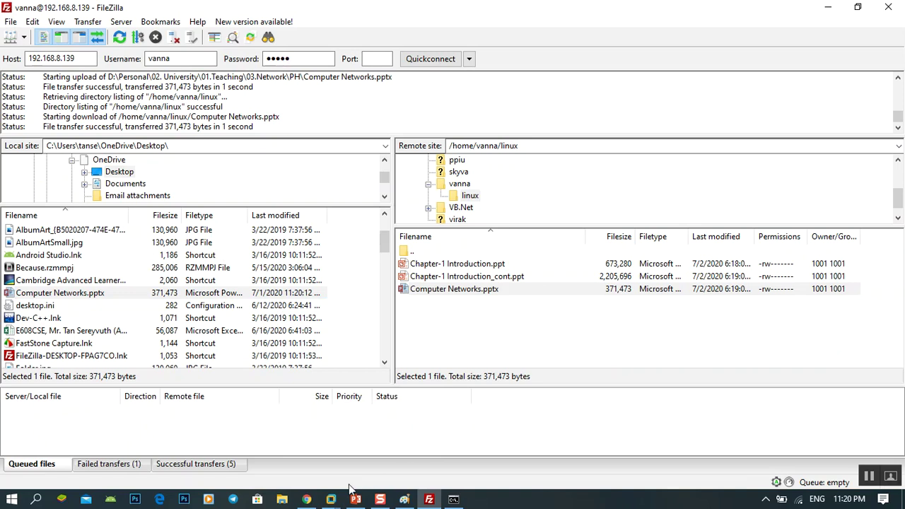
mouse_move(331, 499)
left_click(411, 422)
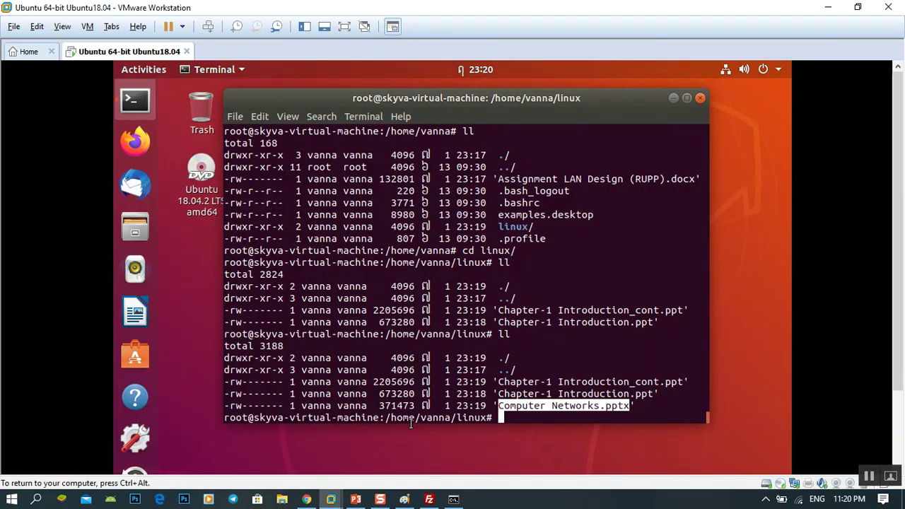
left_click(682, 376)
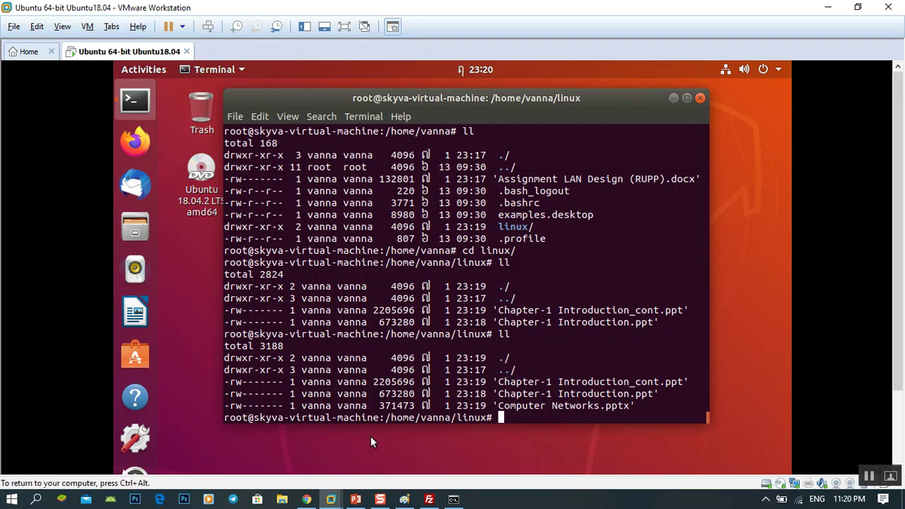
left_click(429, 499)
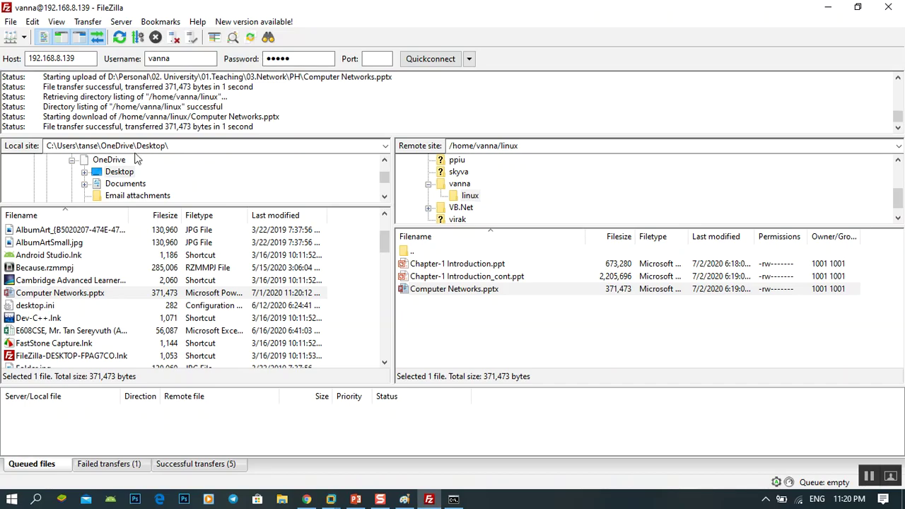